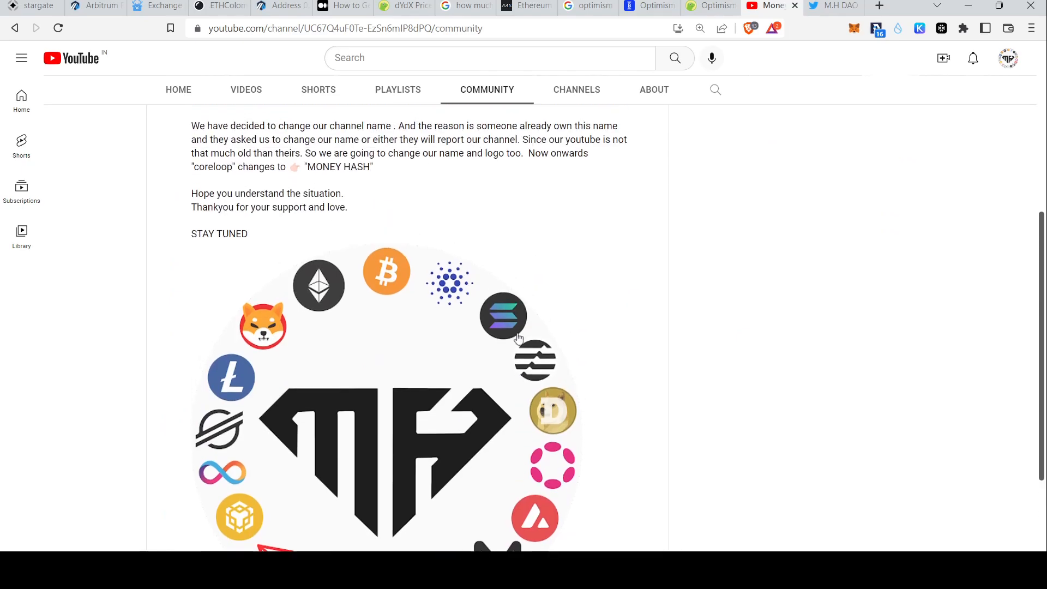
# - Show the Money Hash channel's uploaded videos and bring up the Medium article on the dYdX token airdrop
pyautogui.click(241, 164)
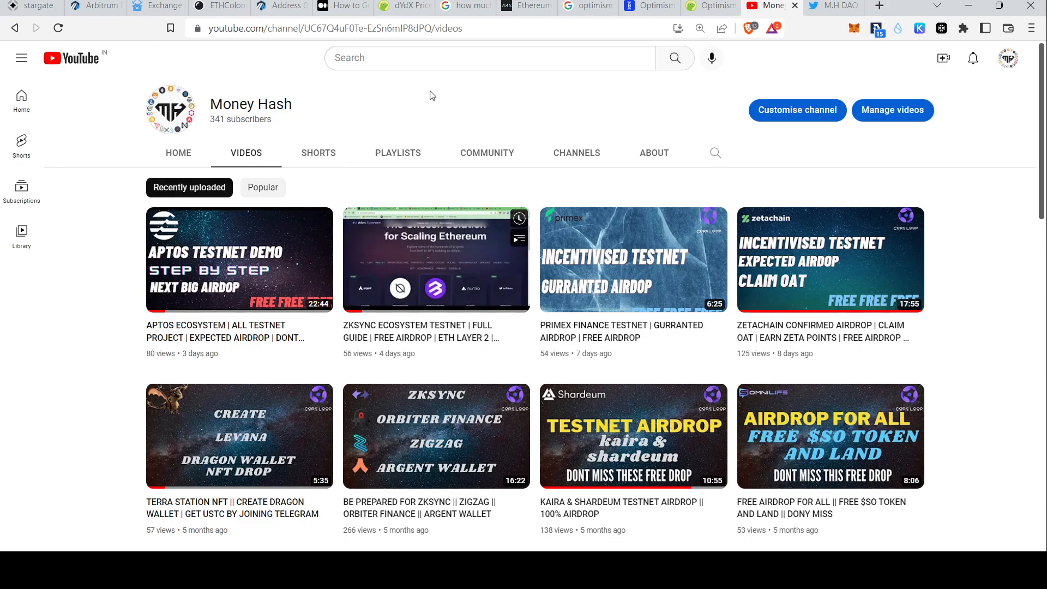
pyautogui.click(342, 10)
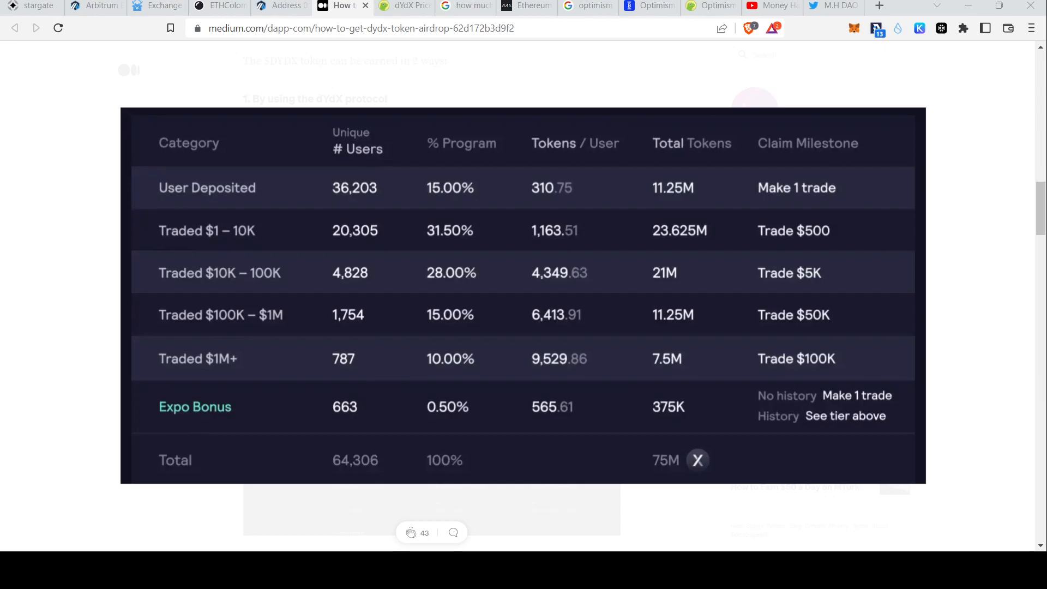
# - Examine the dYdX price history chart on CoinGecko and return to the airdrop allocation table in the Medium article
pyautogui.click(404, 6)
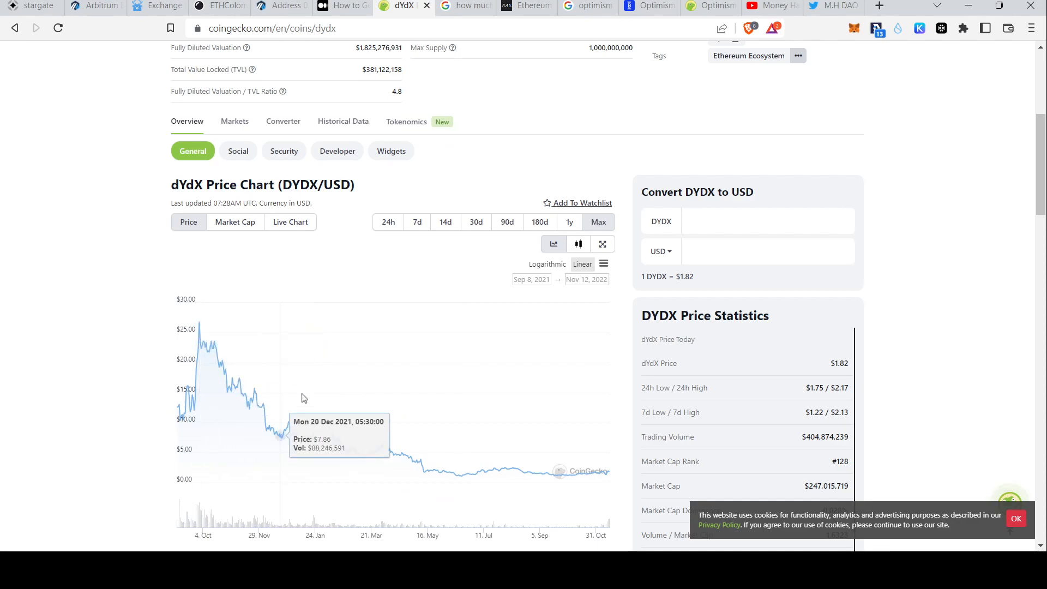
pyautogui.scroll(-1, 341, 420)
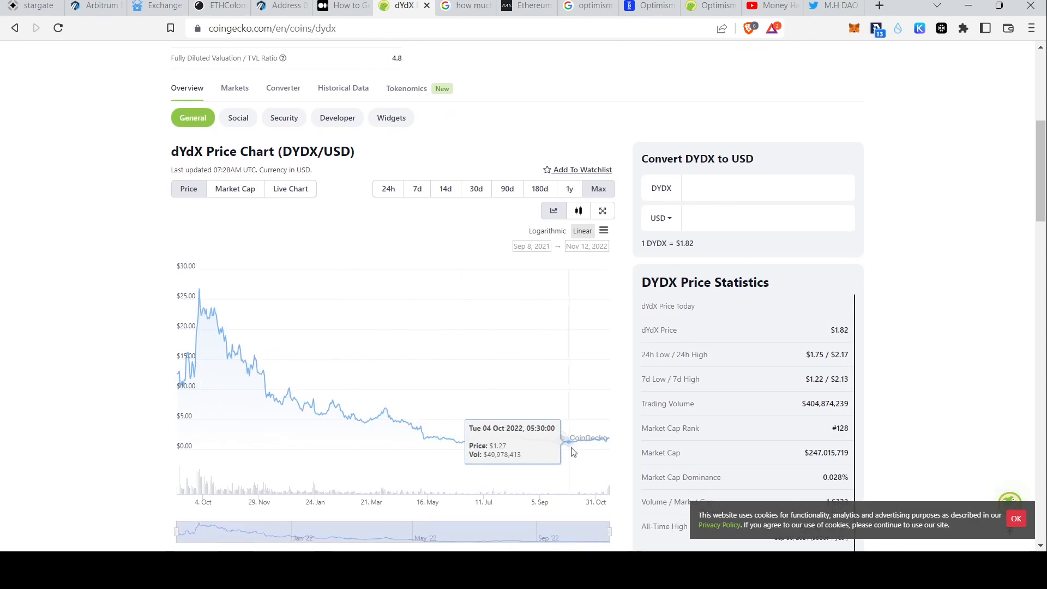
pyautogui.scroll(5, 472, 397)
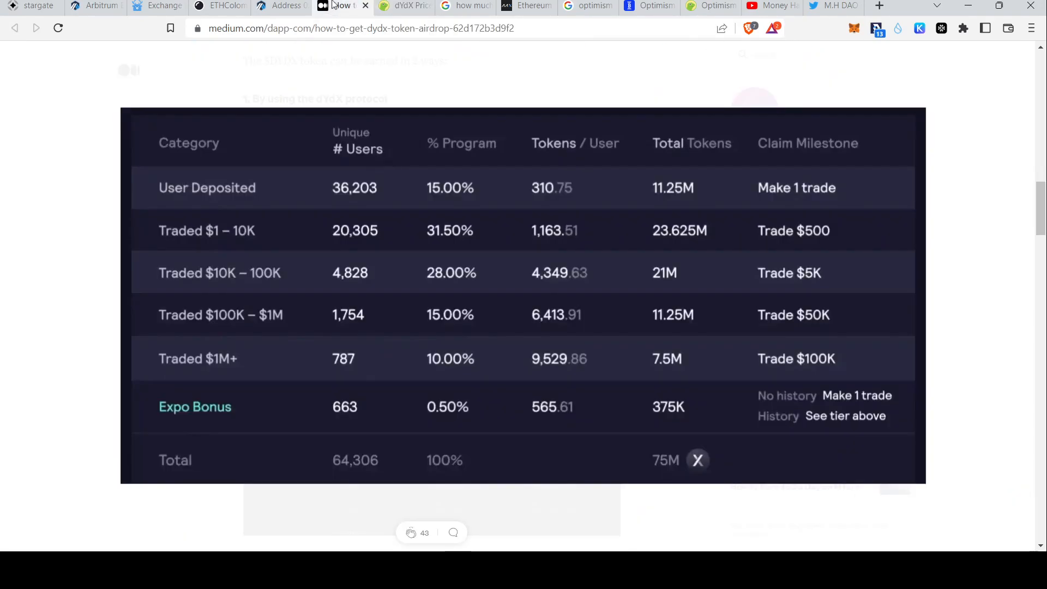
pyautogui.click(338, 5)
# - Highlight the ENS airdrop's registration cutoff and claim deadline in the eligibility search result, and read the ENS tokenomics in the AAX article
pyautogui.click(464, 6)
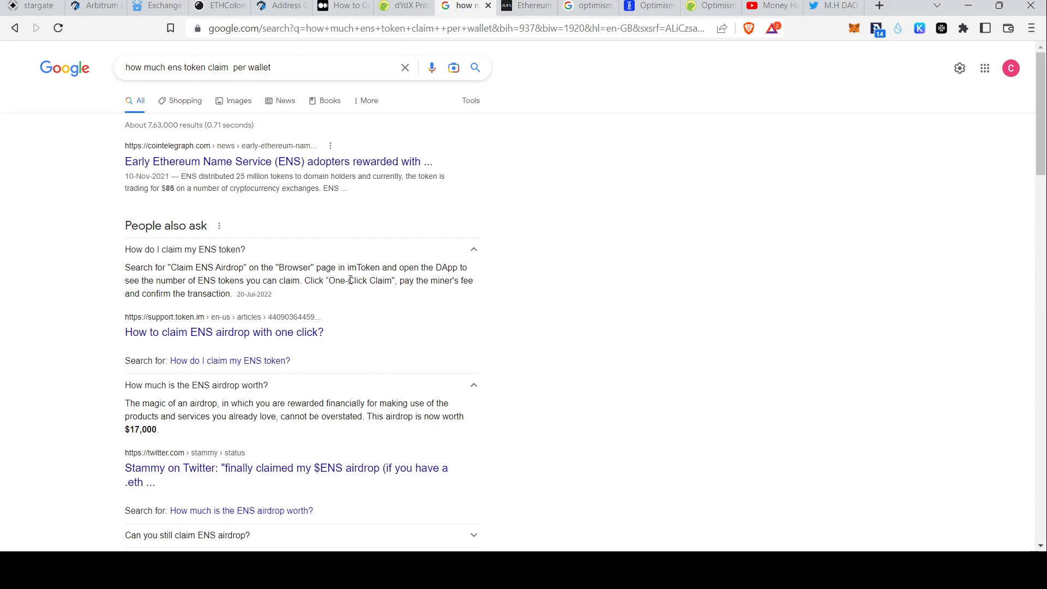
pyautogui.hotkey('alt', 'Left')
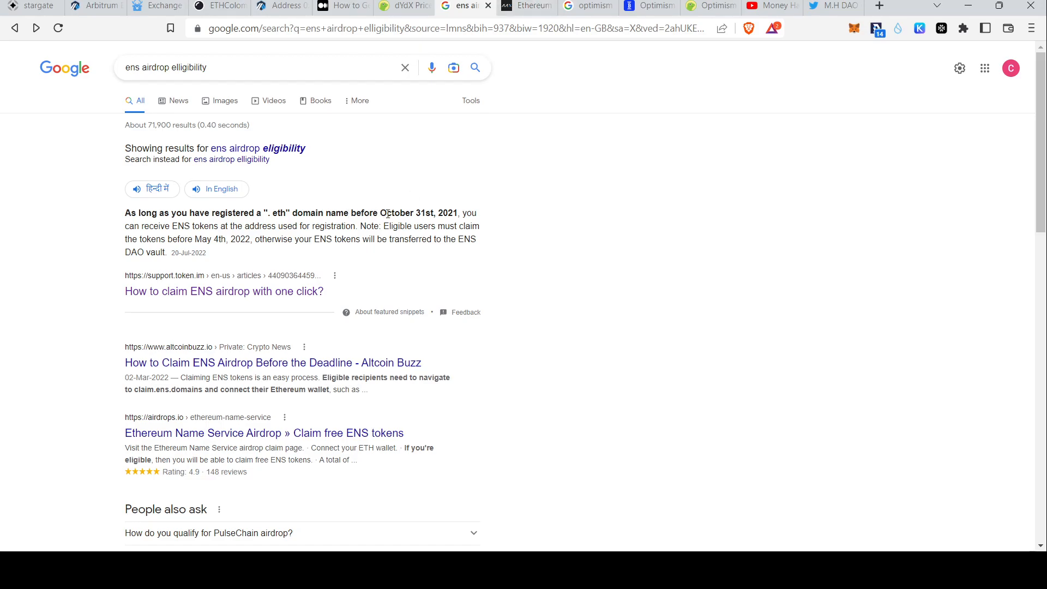
pyautogui.moveTo(386, 213); pyautogui.dragTo(460, 215)
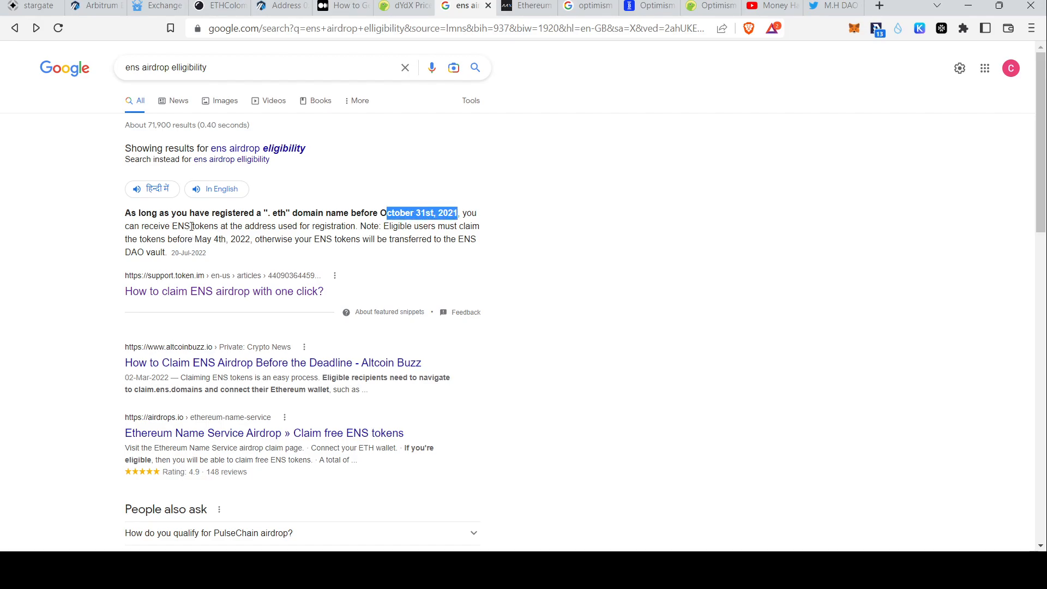
pyautogui.moveTo(189, 226); pyautogui.dragTo(308, 227)
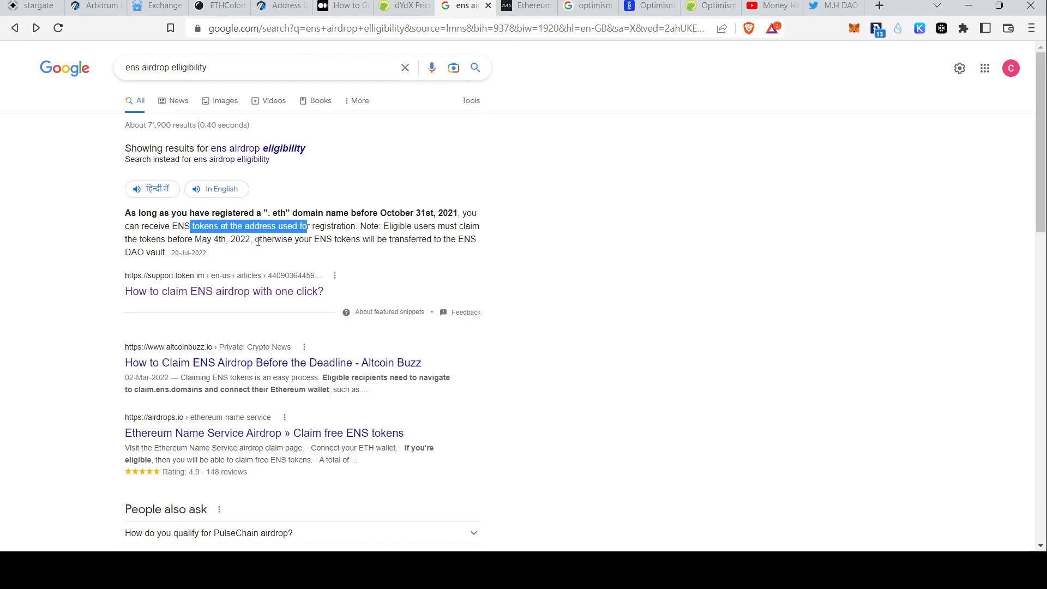
pyautogui.moveTo(252, 240); pyautogui.dragTo(195, 239)
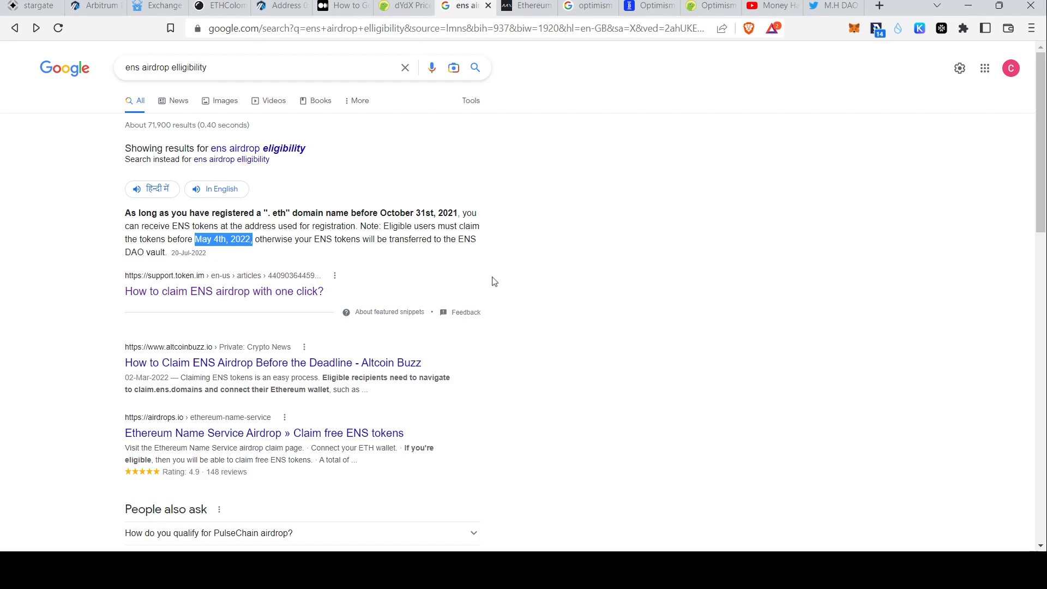
pyautogui.click(526, 6)
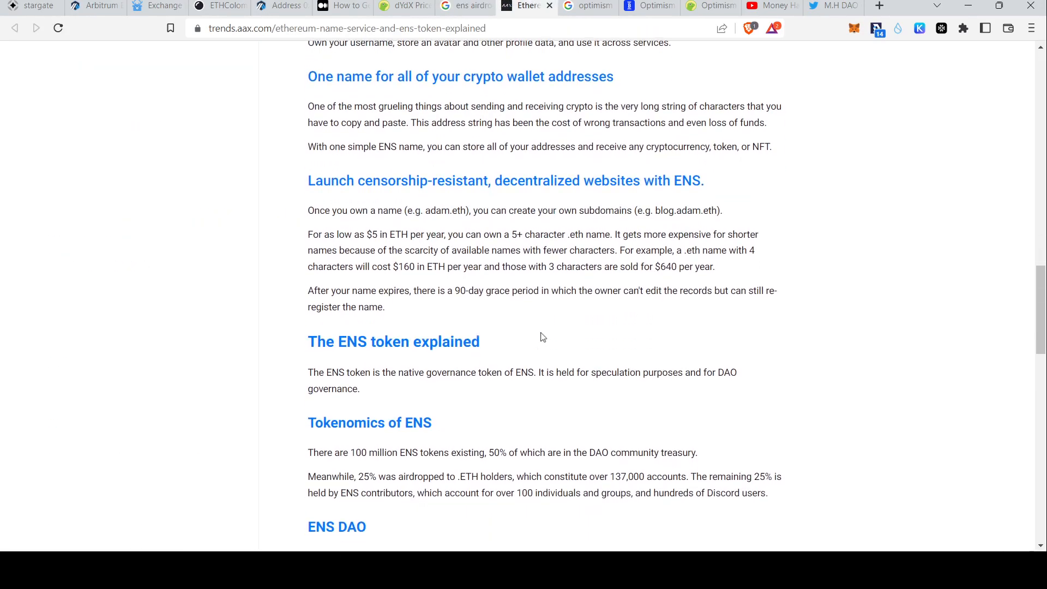
pyautogui.scroll(-3, 553, 336)
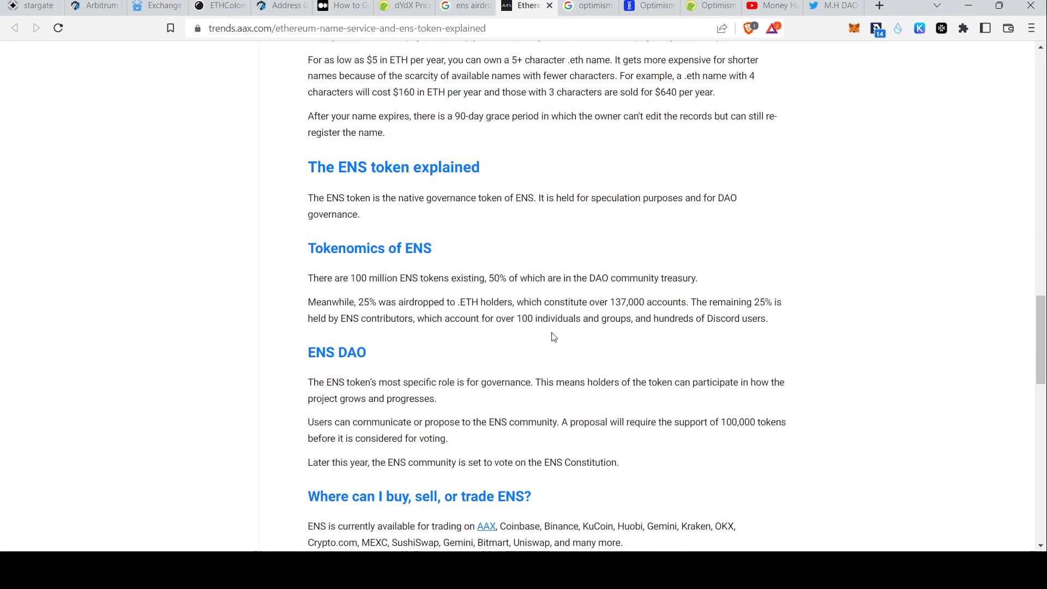
# - Go past the Optimism airdrop criteria image results to the Airdrop #1 Allocations table in the Buy Bitcoin Bank article
pyautogui.click(577, 3)
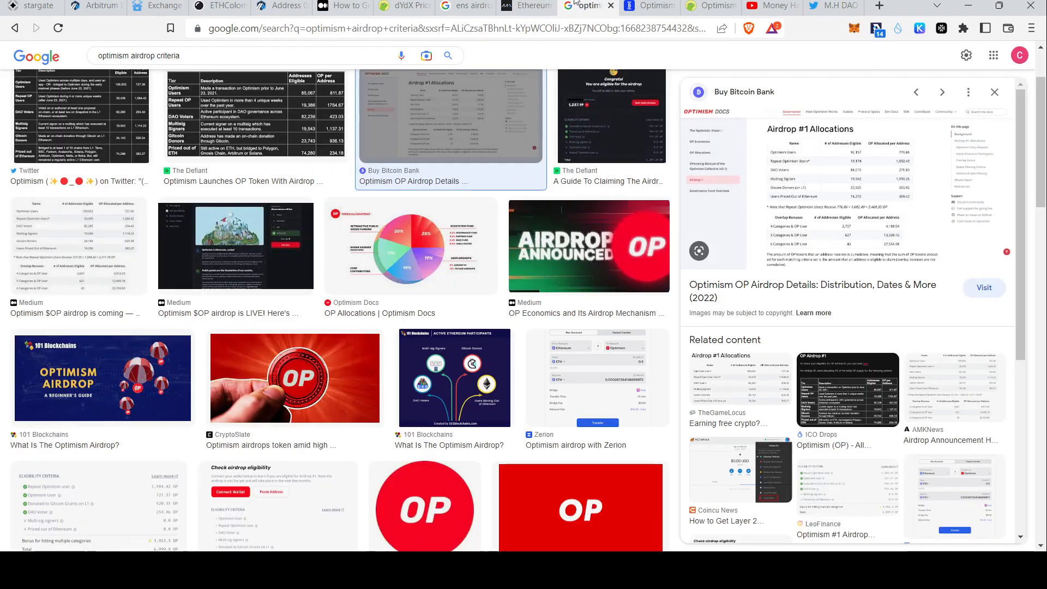
pyautogui.click(656, 5)
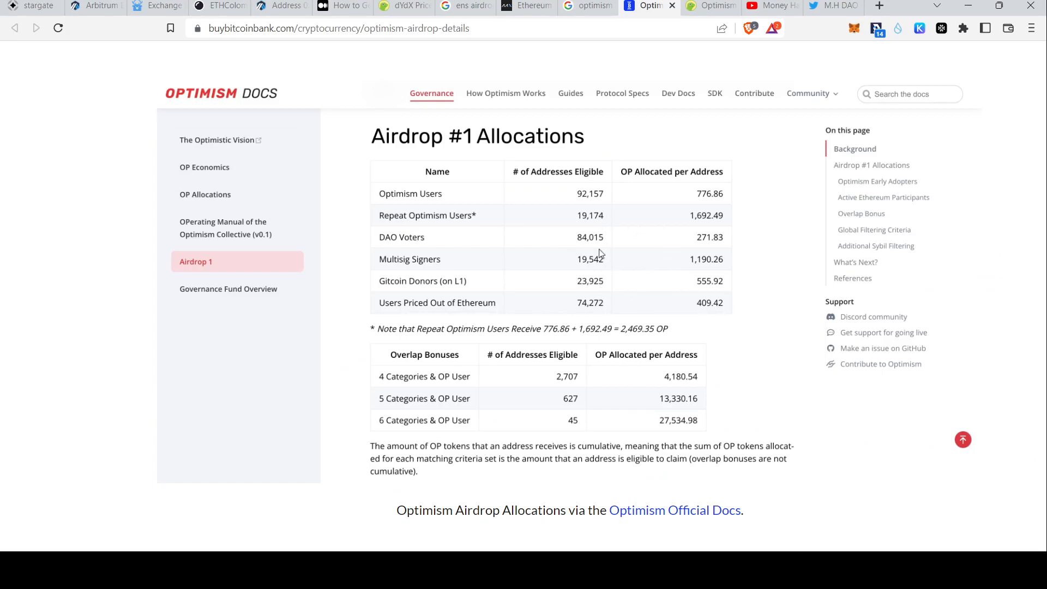
pyautogui.scroll(-1, 600, 253)
pyautogui.scroll(1, 600, 252)
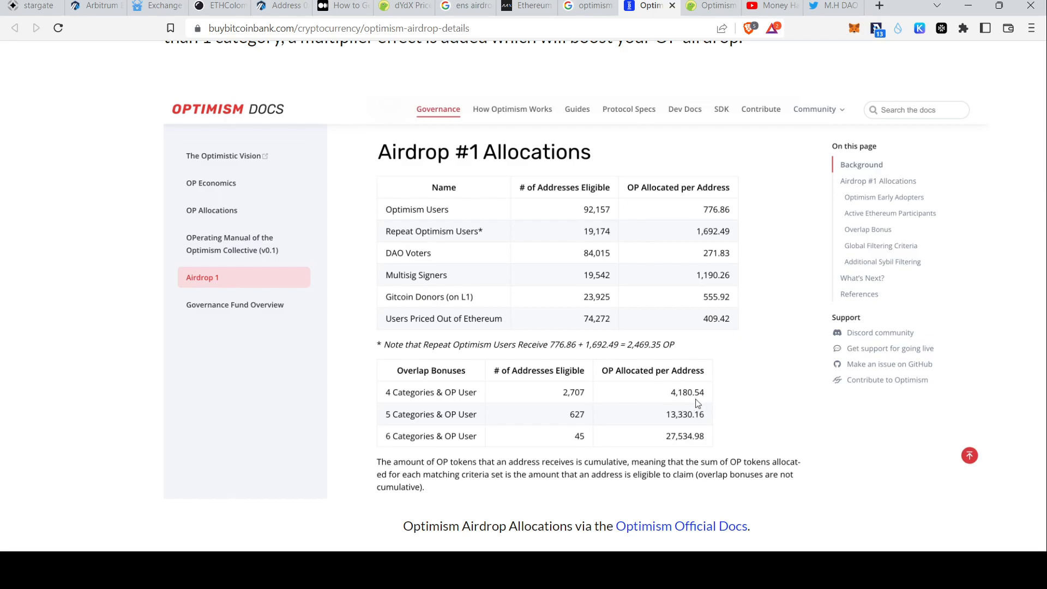
# - Examine the Optimism (OP) price and its all-time price chart on CoinGecko
pyautogui.click(709, 6)
pyautogui.scroll(2, 528, 367)
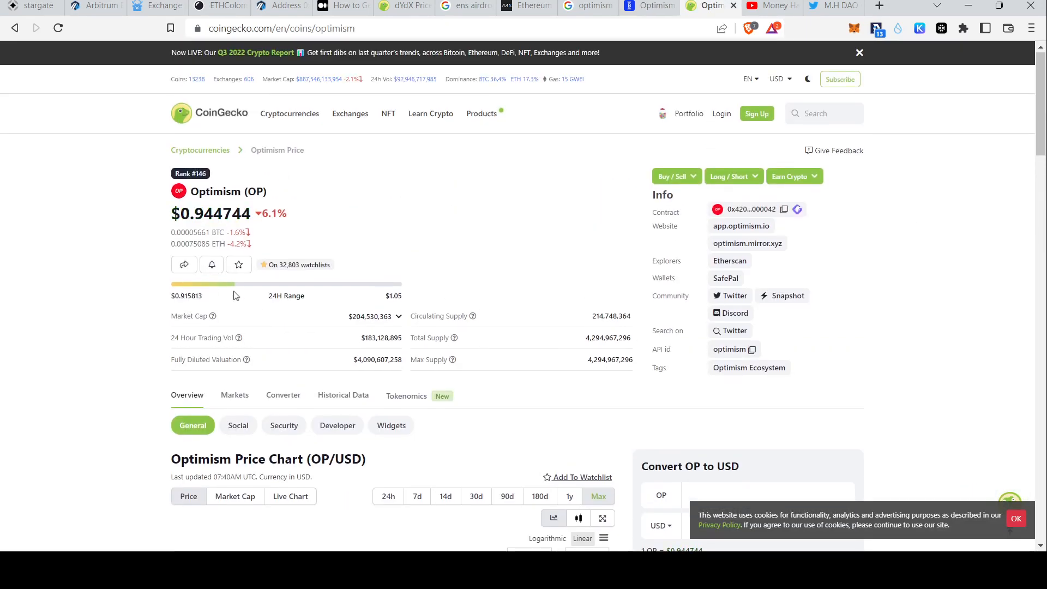
pyautogui.scroll(-6, 529, 367)
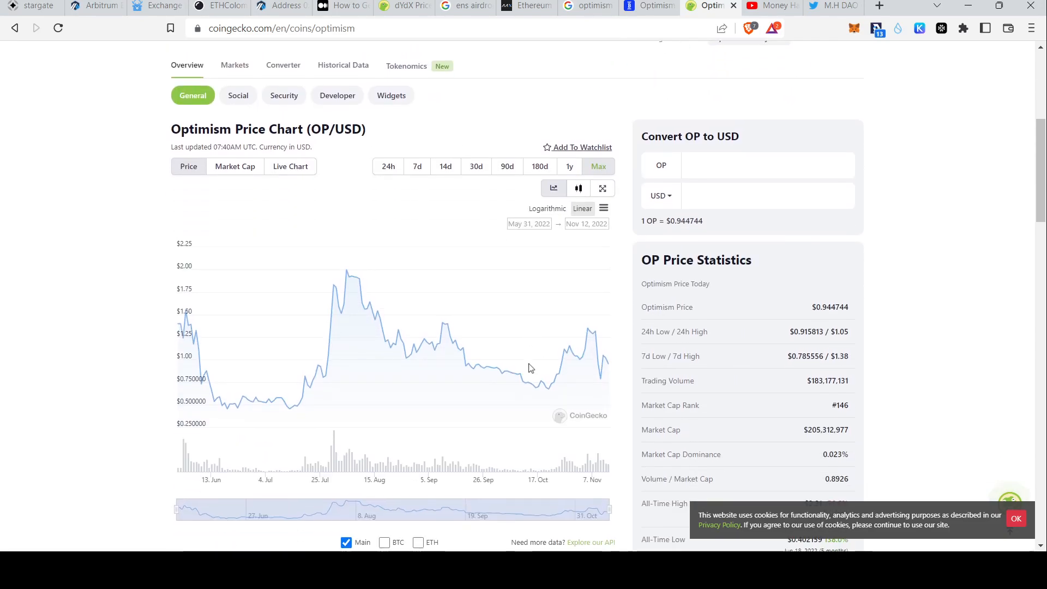
pyautogui.scroll(-2, 528, 367)
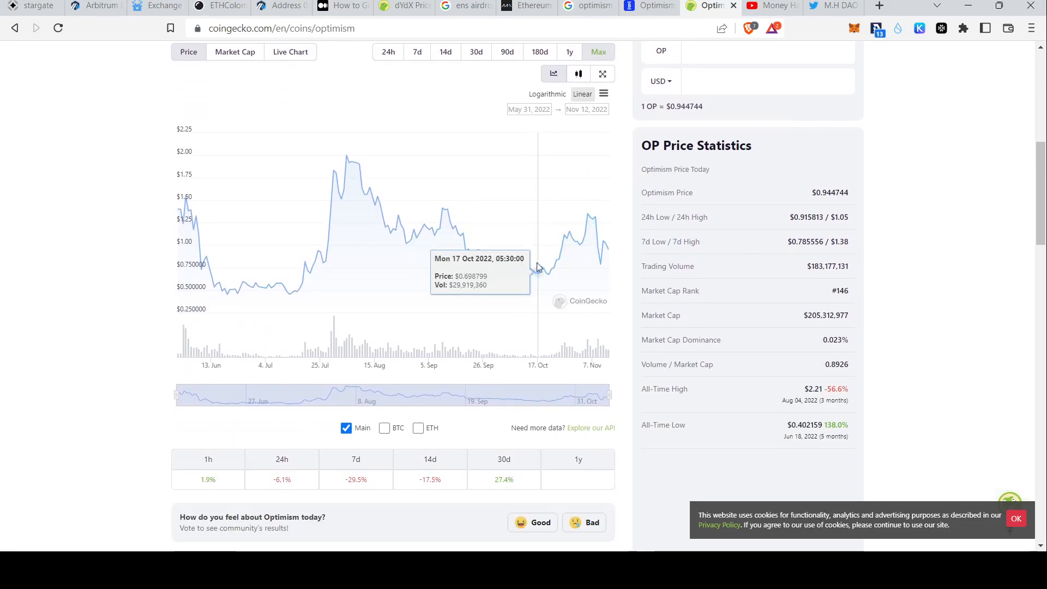
pyautogui.scroll(3, 534, 283)
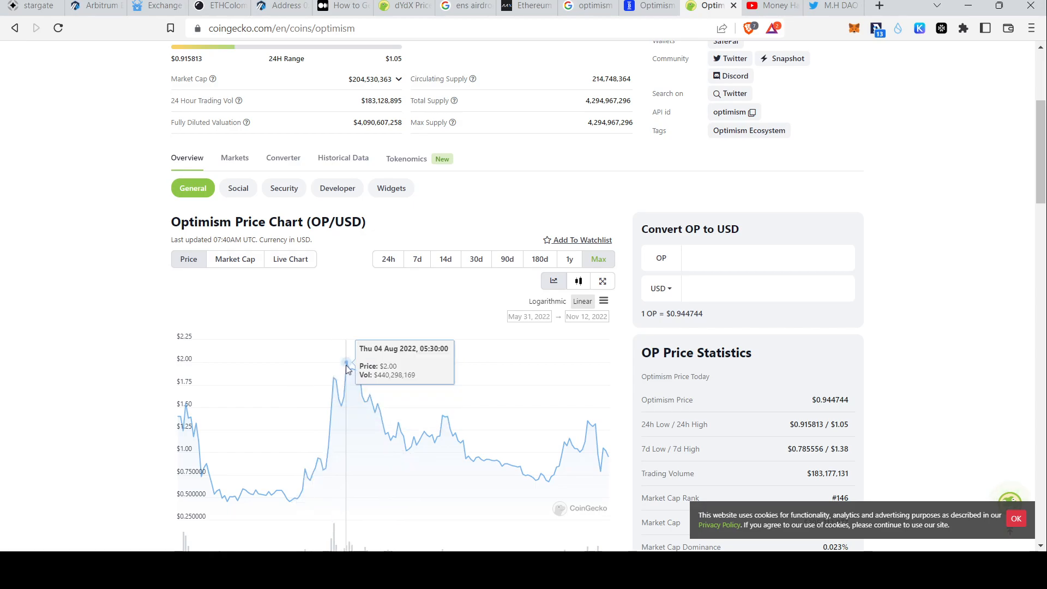
# - Return to the Optimism airdrop article and examine the per-category allocations, the overlap bonuses and the note on cumulative amounts
pyautogui.click(662, 6)
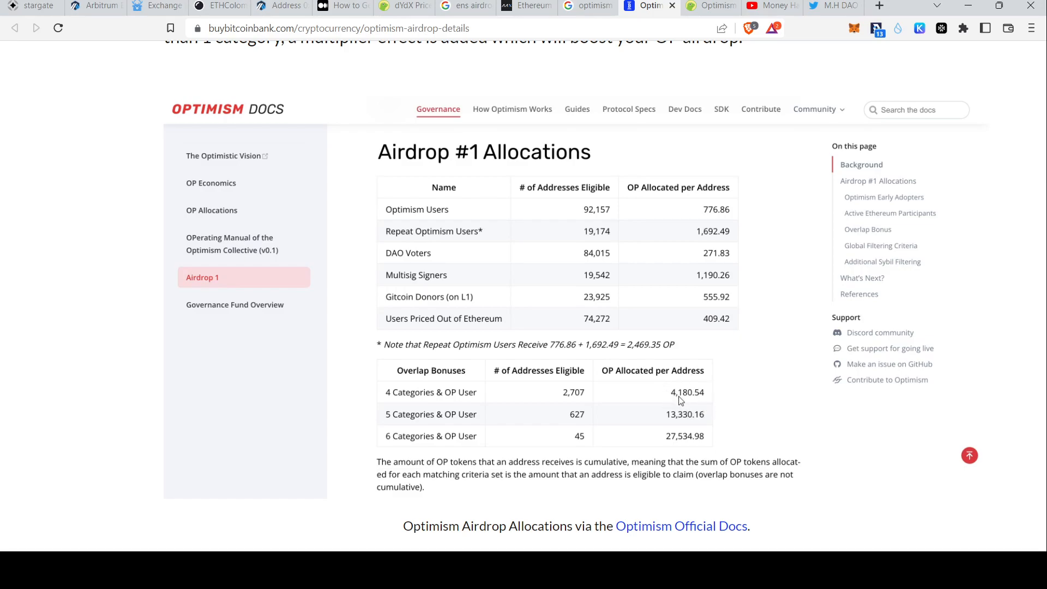
pyautogui.scroll(3, 680, 401)
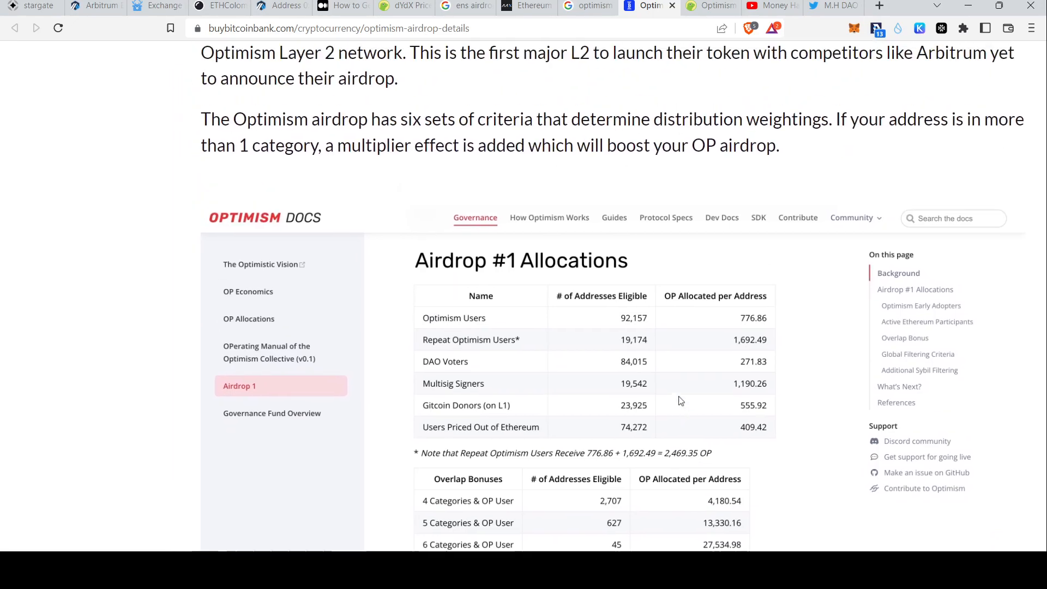
pyautogui.hscroll(2, 665, 418)
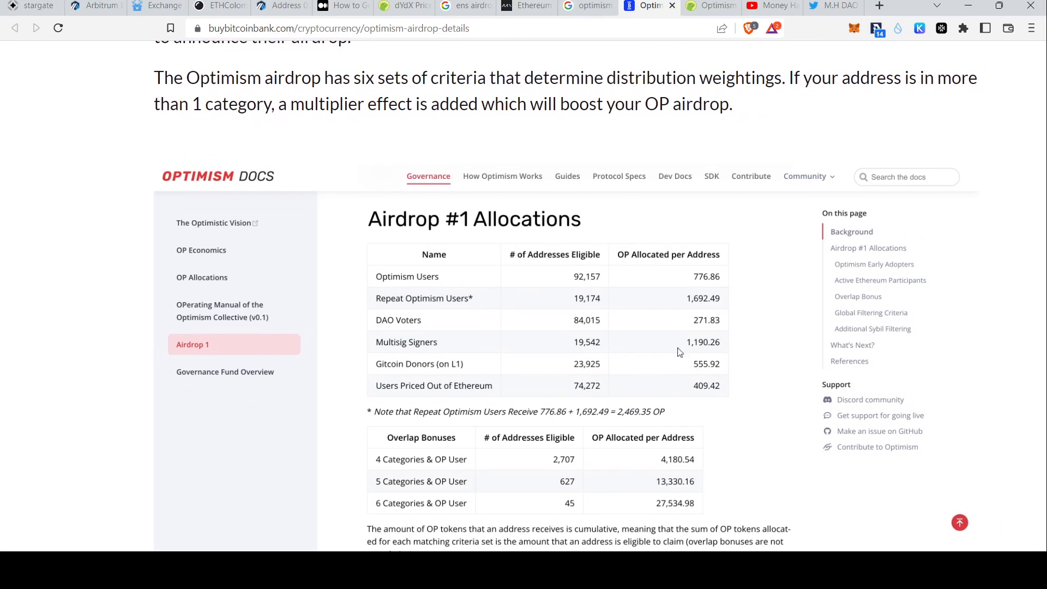
pyautogui.scroll(-1, 751, 386)
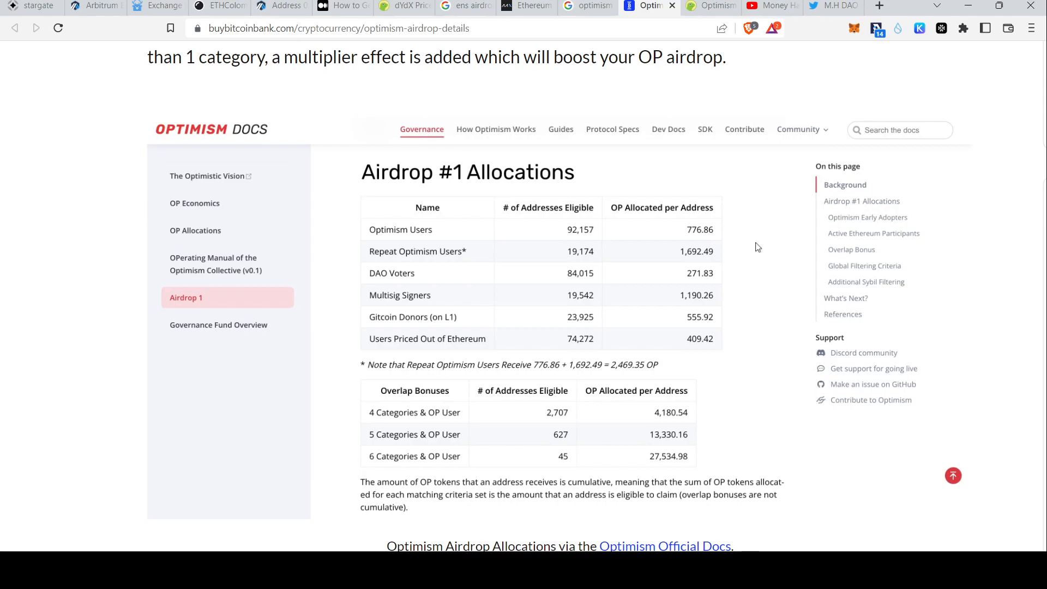
pyautogui.scroll(-1, 766, 298)
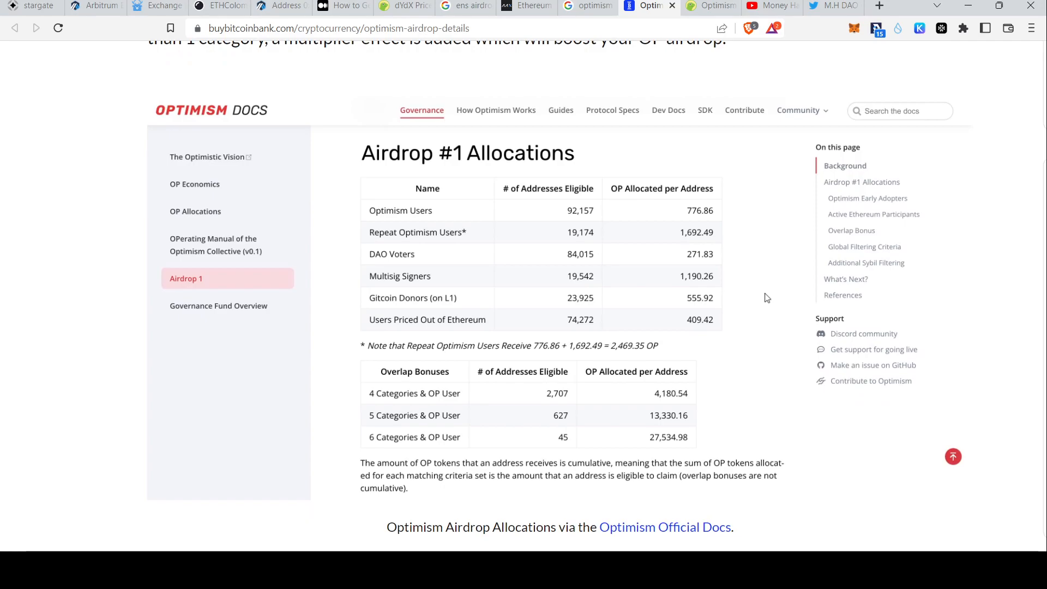
pyautogui.scroll(1, 766, 298)
pyautogui.scroll(1, 767, 297)
pyautogui.scroll(-1, 767, 297)
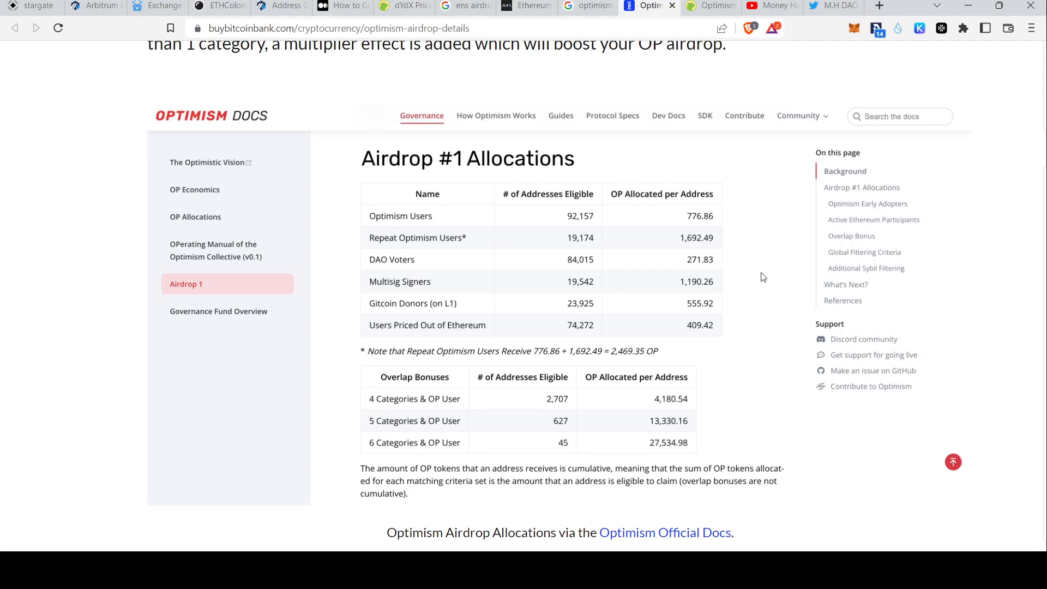
pyautogui.scroll(1, 761, 278)
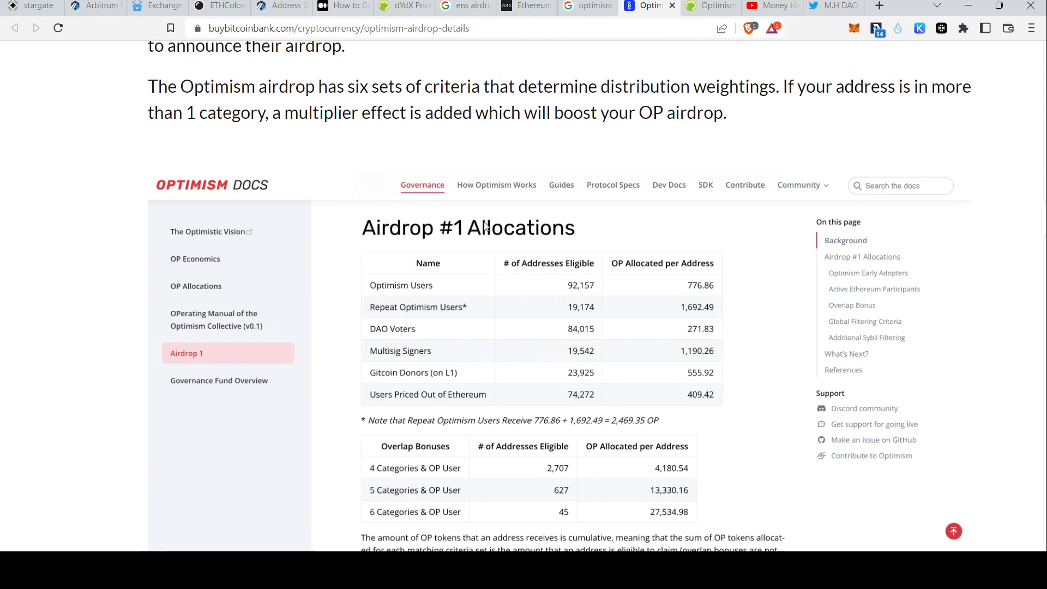
pyautogui.scroll(-3, 761, 318)
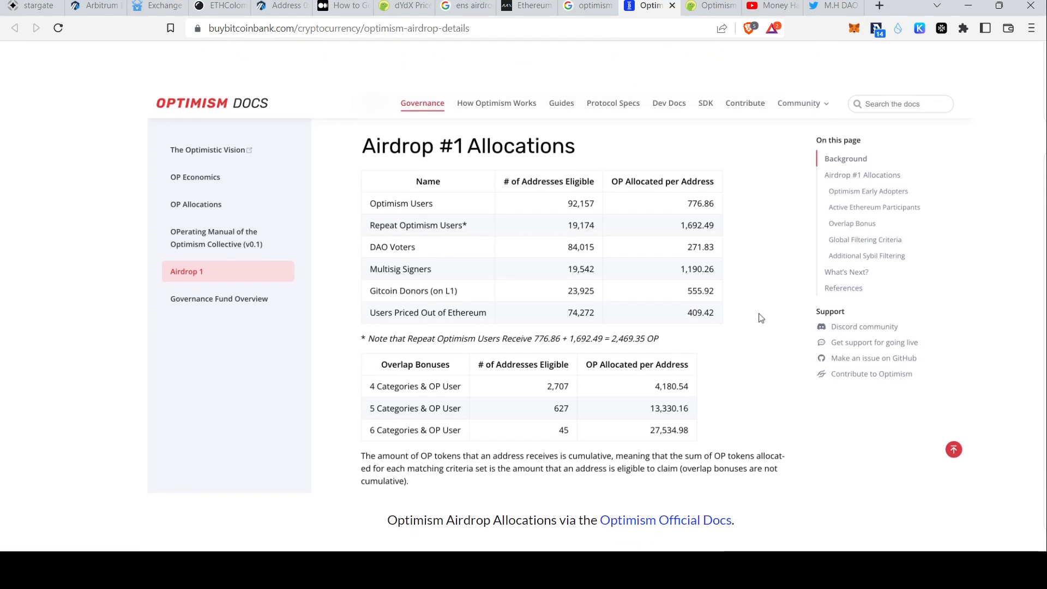
pyautogui.scroll(-1, 761, 318)
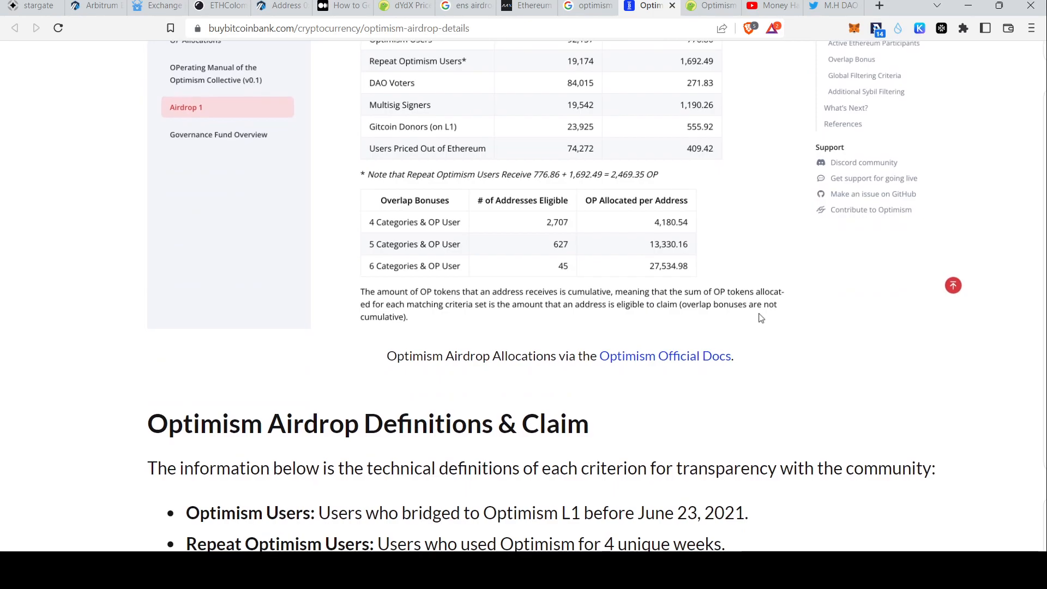
pyautogui.scroll(1, 761, 318)
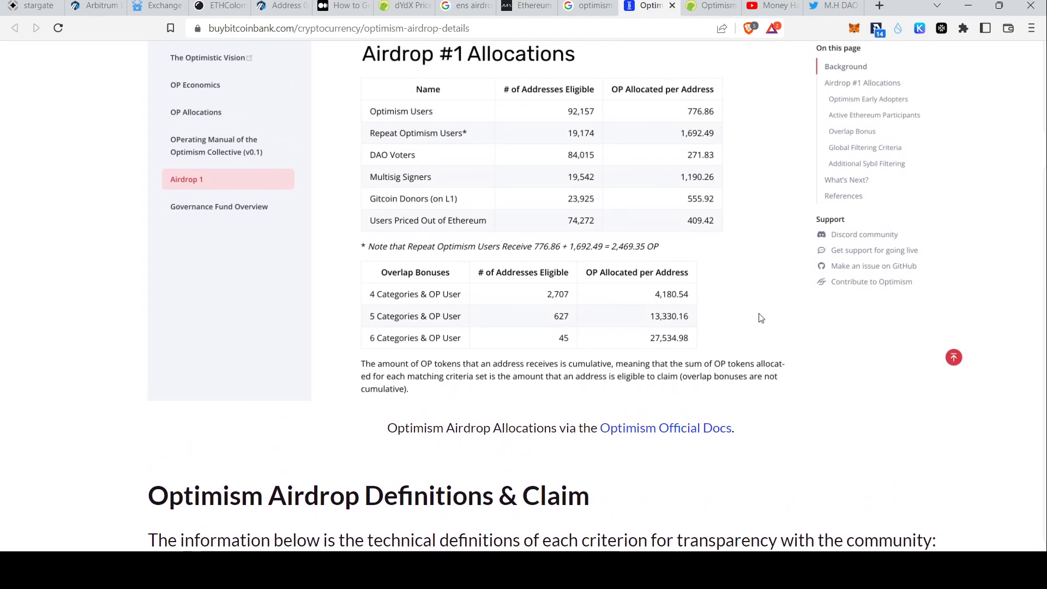
pyautogui.scroll(-2, 761, 318)
pyautogui.scroll(1, 761, 318)
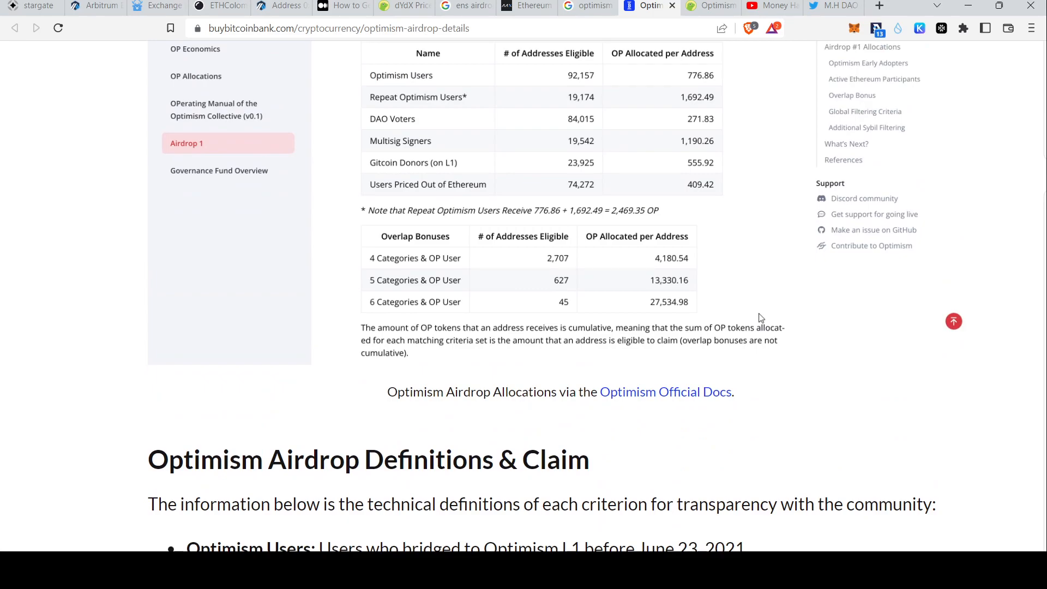
pyautogui.scroll(1, 761, 318)
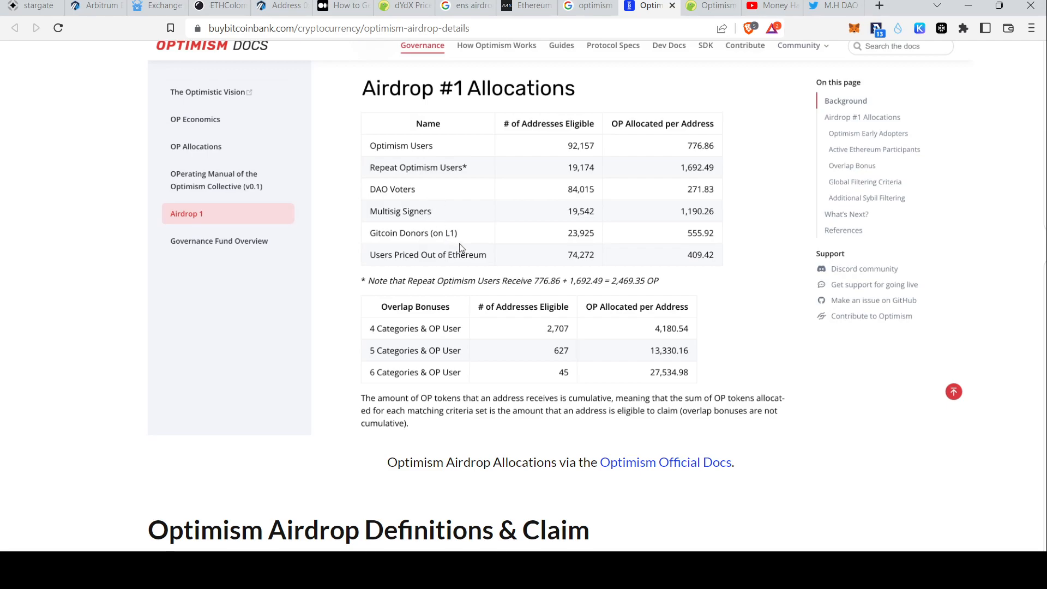
# - Show the wallet address's regular transactions on Arbiscan and review the list of its latest activity
pyautogui.click(285, 5)
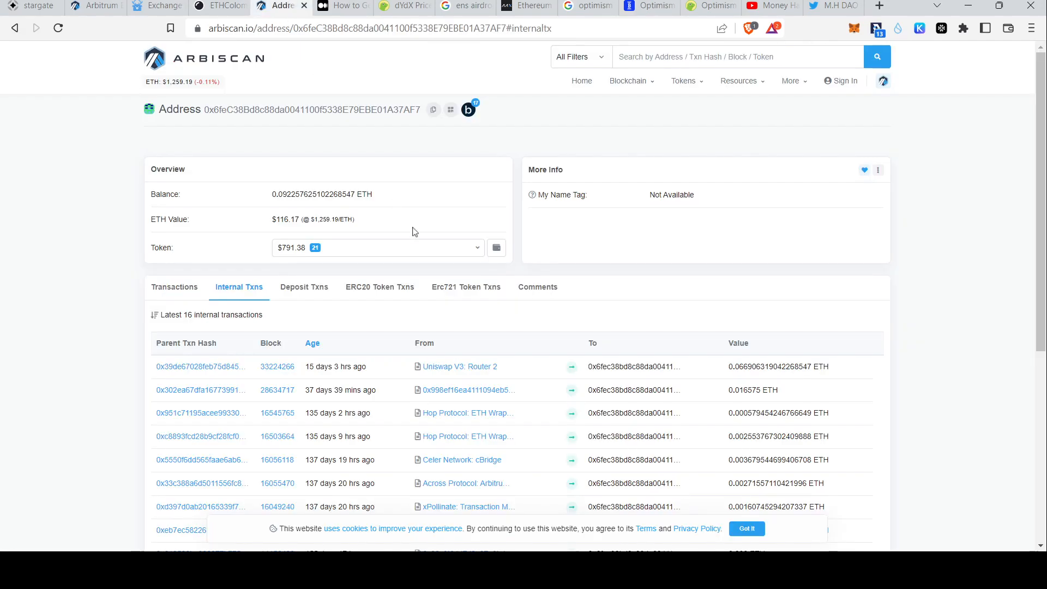
pyautogui.scroll(-1, 416, 256)
pyautogui.click(176, 235)
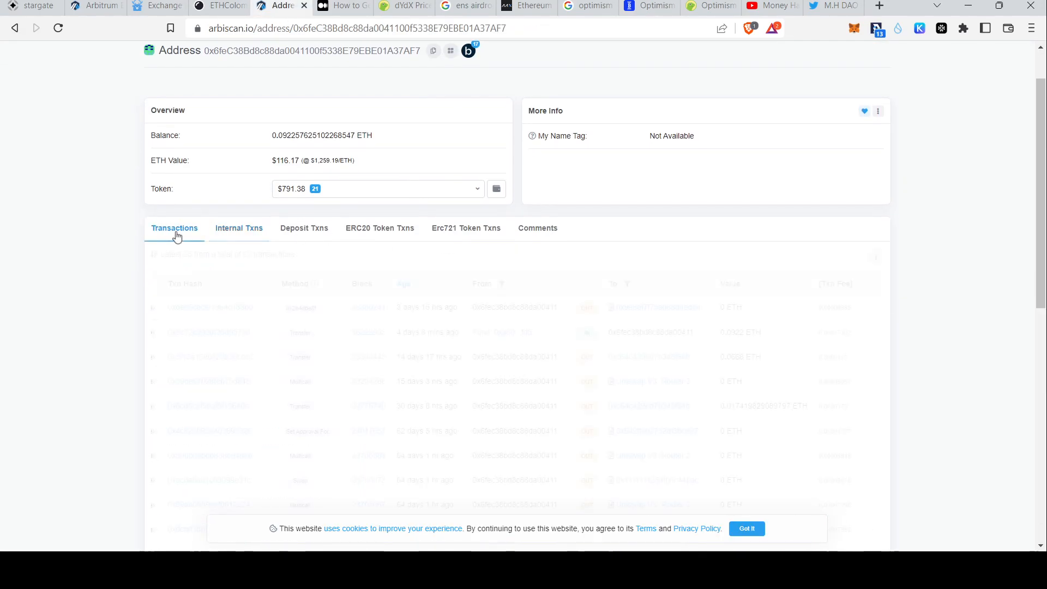
pyautogui.scroll(-10, 498, 303)
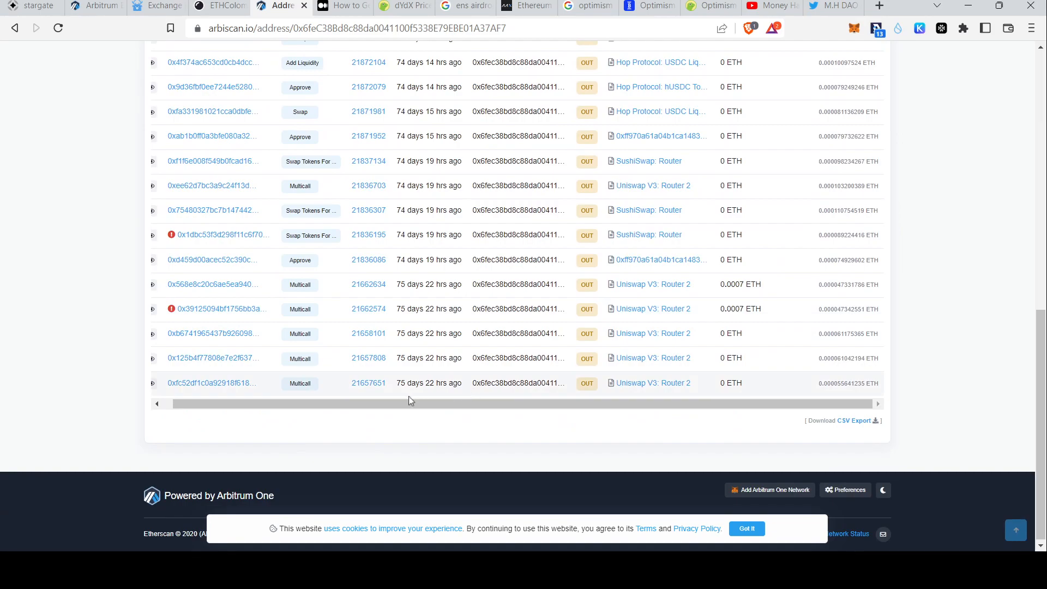
pyautogui.scroll(7, 463, 387)
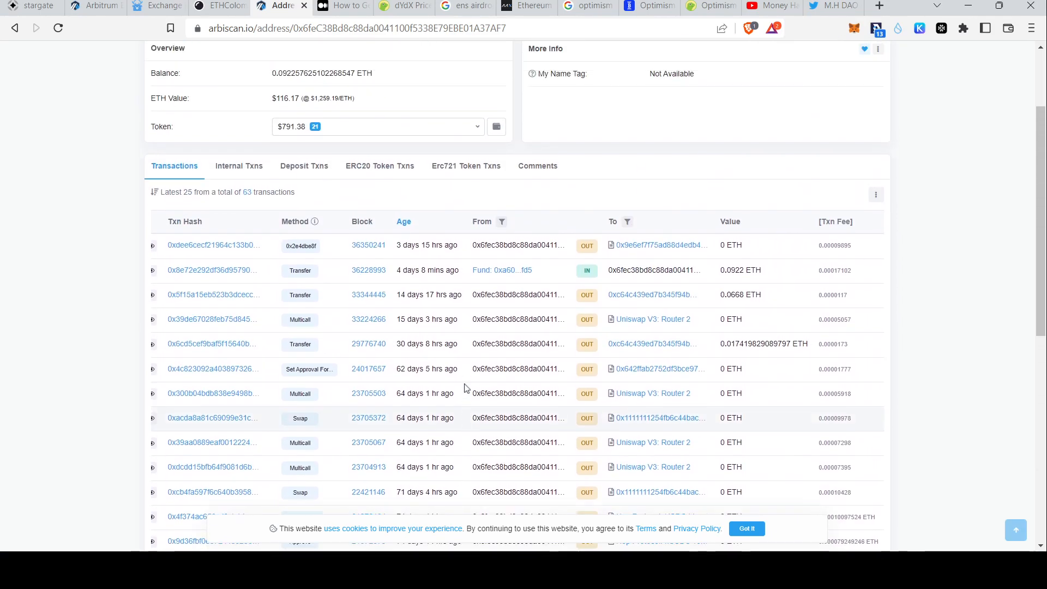
# - Show the wallet's internal transactions on Arbiscan and examine the age and details of the oldest entry
pyautogui.scroll(3, 465, 388)
pyautogui.click(256, 292)
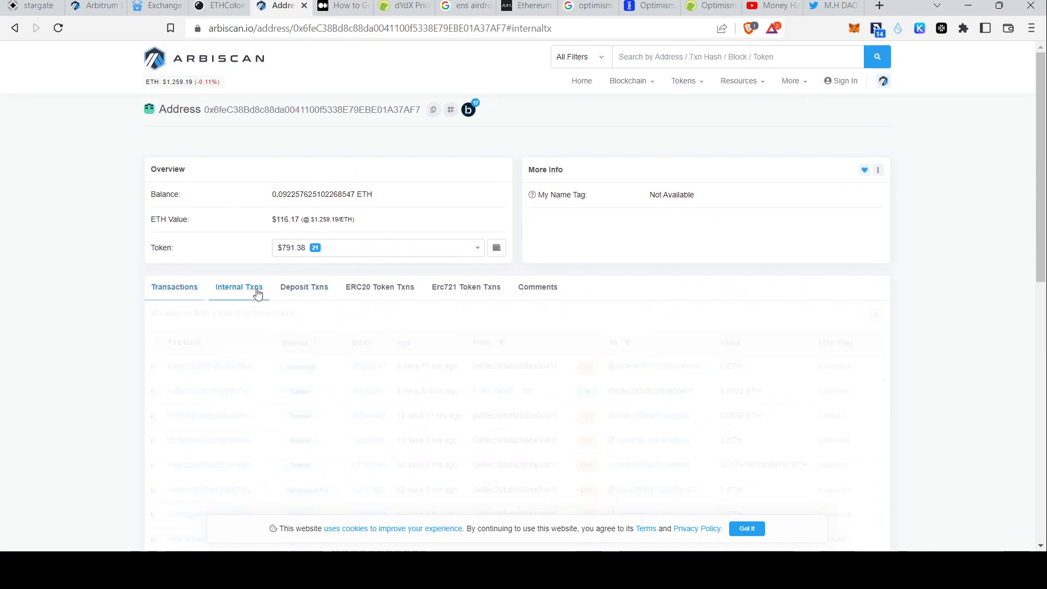
pyautogui.scroll(-8, 461, 334)
pyautogui.scroll(6, 461, 334)
pyautogui.scroll(-2, 449, 221)
pyautogui.scroll(-4, 449, 221)
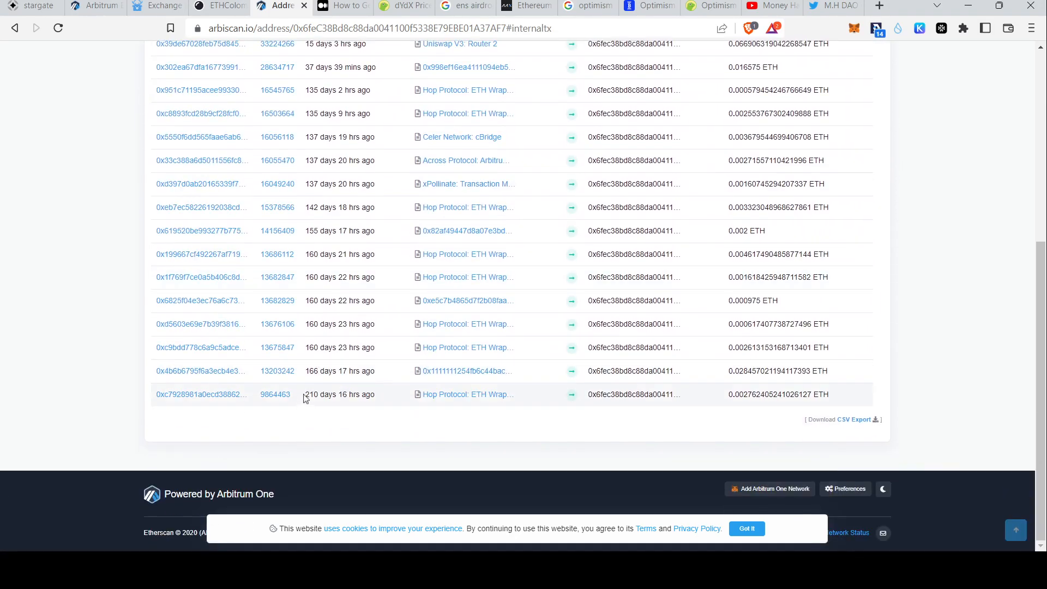
pyautogui.moveTo(305, 397); pyautogui.dragTo(391, 395)
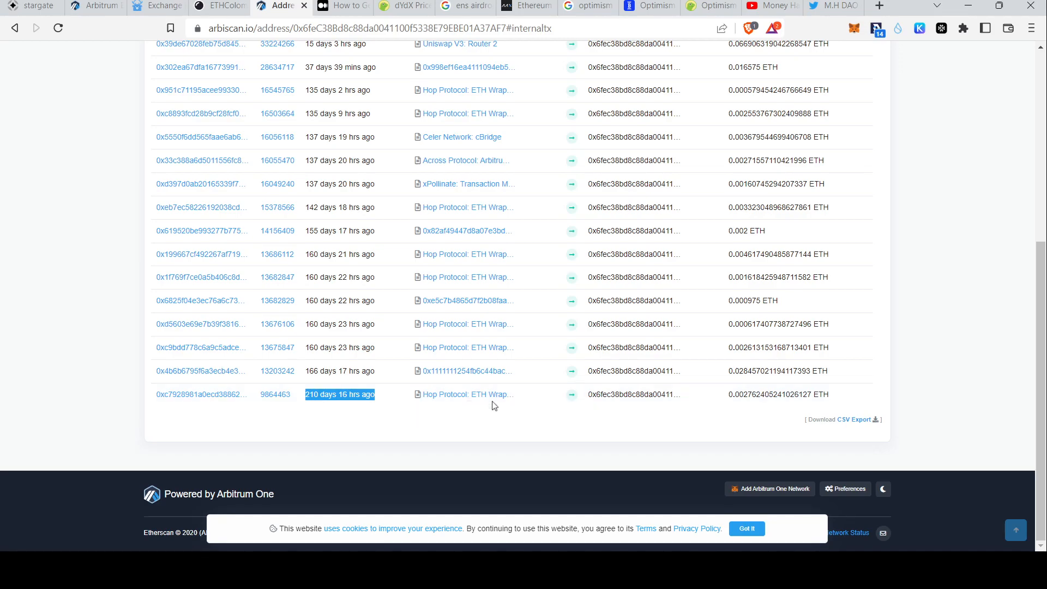
pyautogui.moveTo(292, 413); pyautogui.dragTo(506, 392)
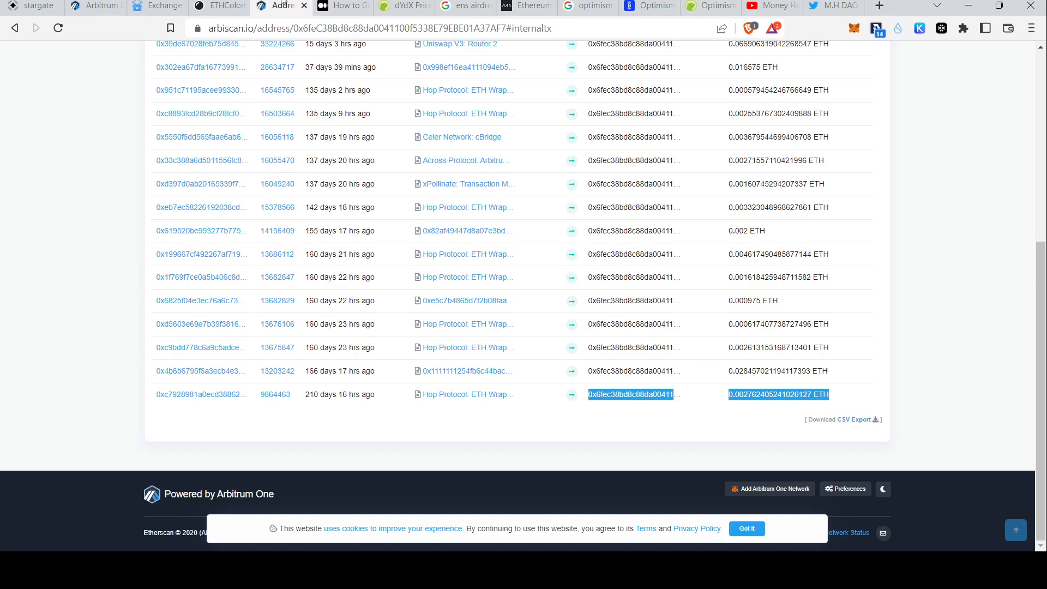
# - Switch to the Arbitrum Bridge, continue past the balance notice, and check the Arbitrum networks listed on Chainlist before returning
pyautogui.click(95, 5)
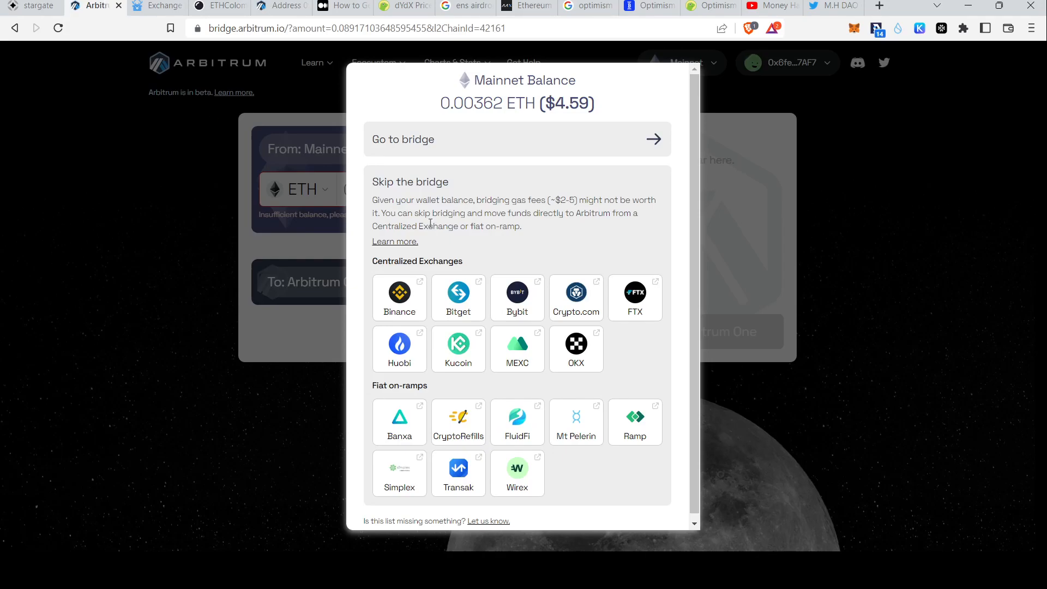
pyautogui.click(467, 151)
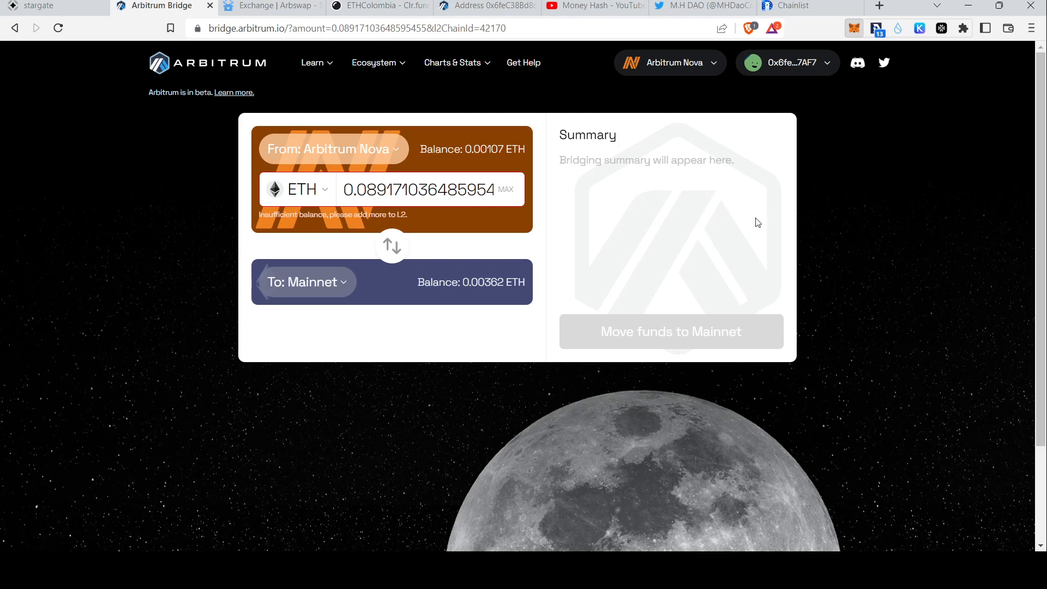
pyautogui.click(793, 6)
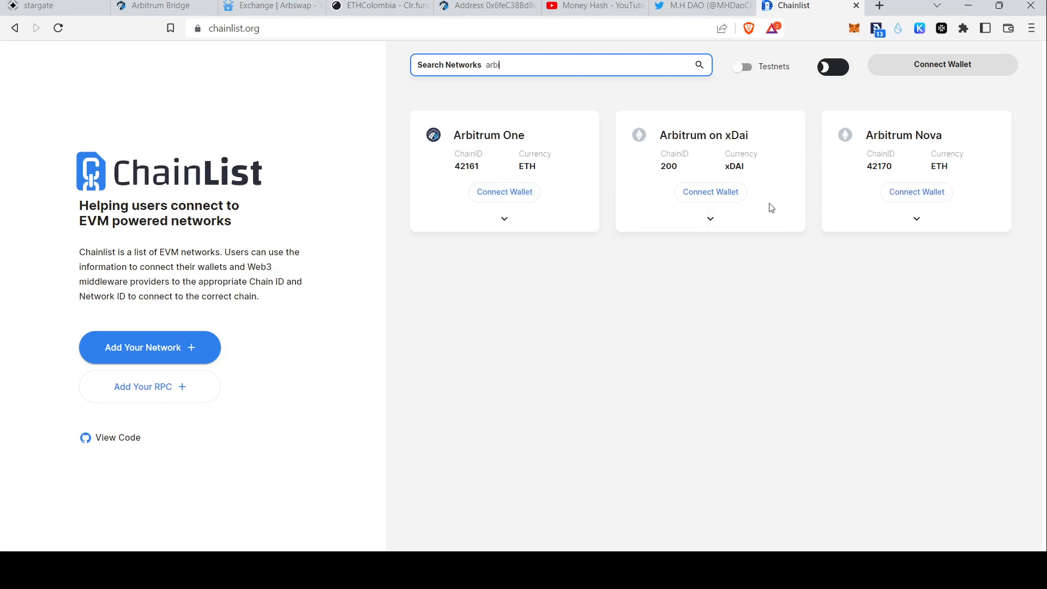
pyautogui.click(177, 1)
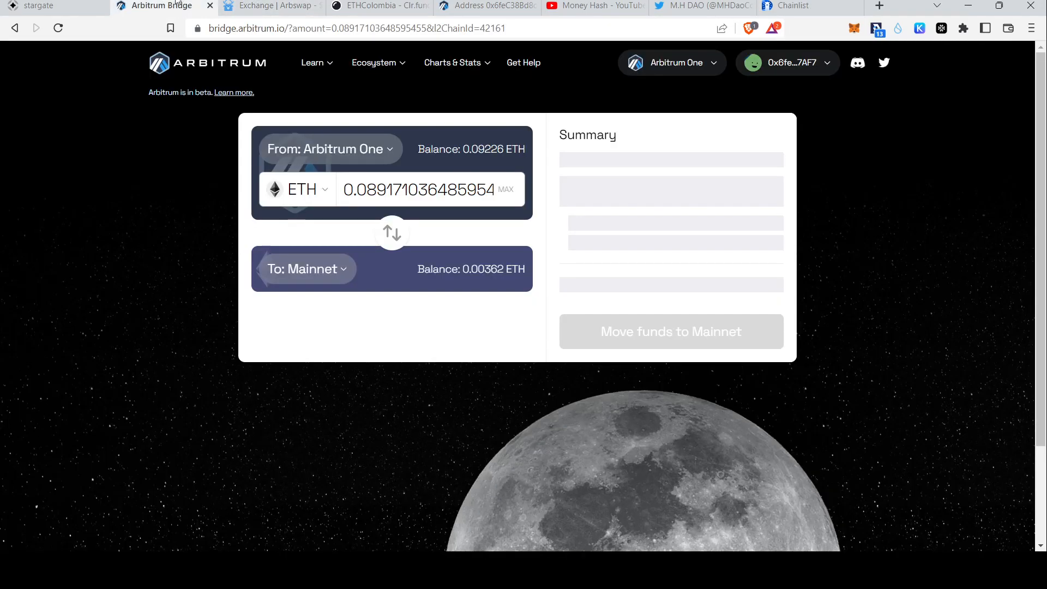
# - Check the bridge's source network options and examine the amount being moved and the gas fees for an Arbitrum One to Mainnet transfer
pyautogui.click(367, 152)
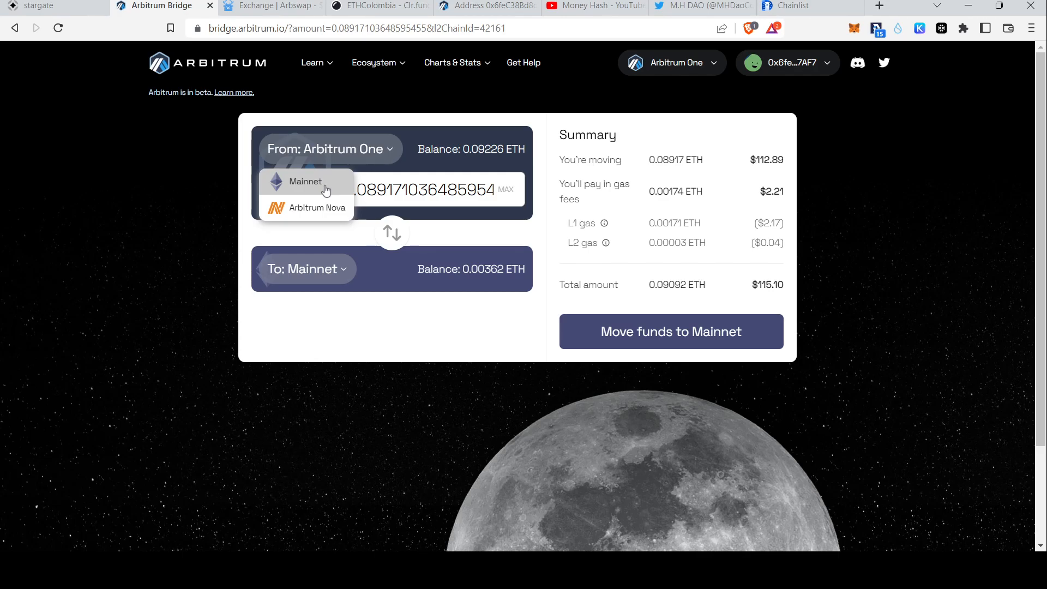
pyautogui.click(326, 190)
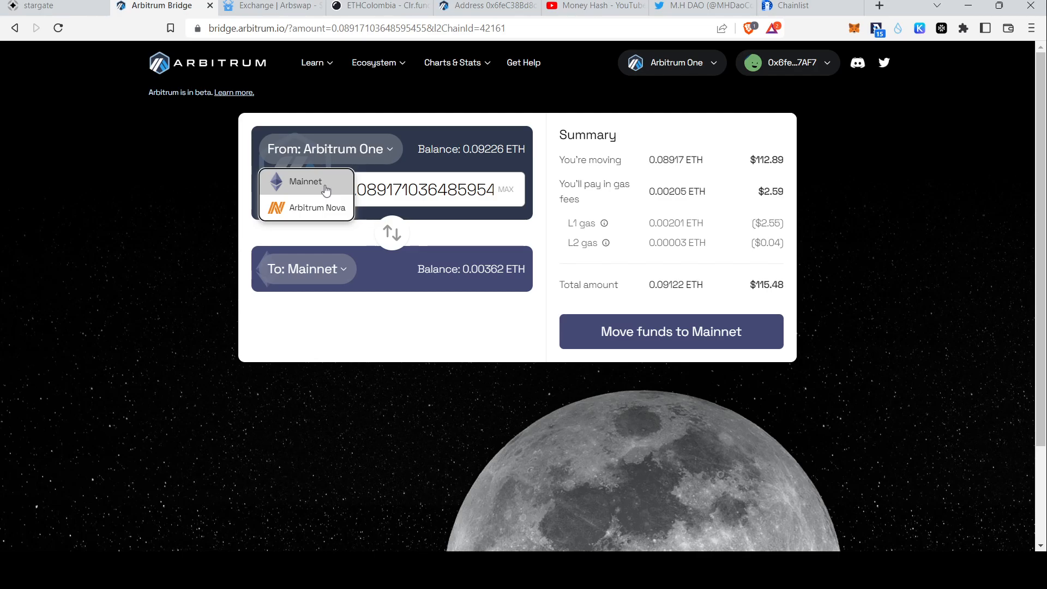
pyautogui.click(387, 161)
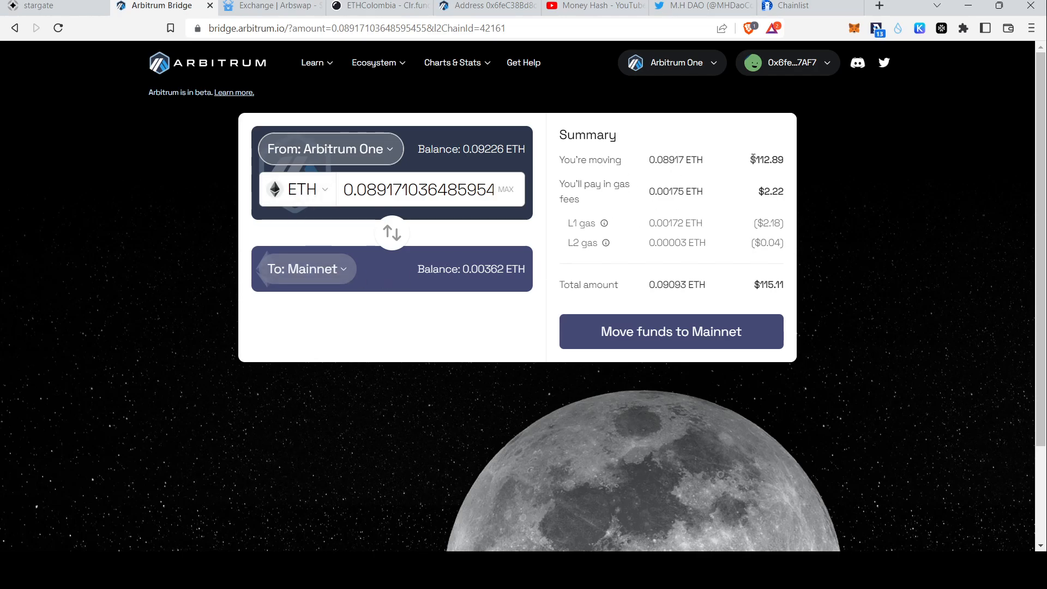
pyautogui.moveTo(751, 159); pyautogui.dragTo(785, 161)
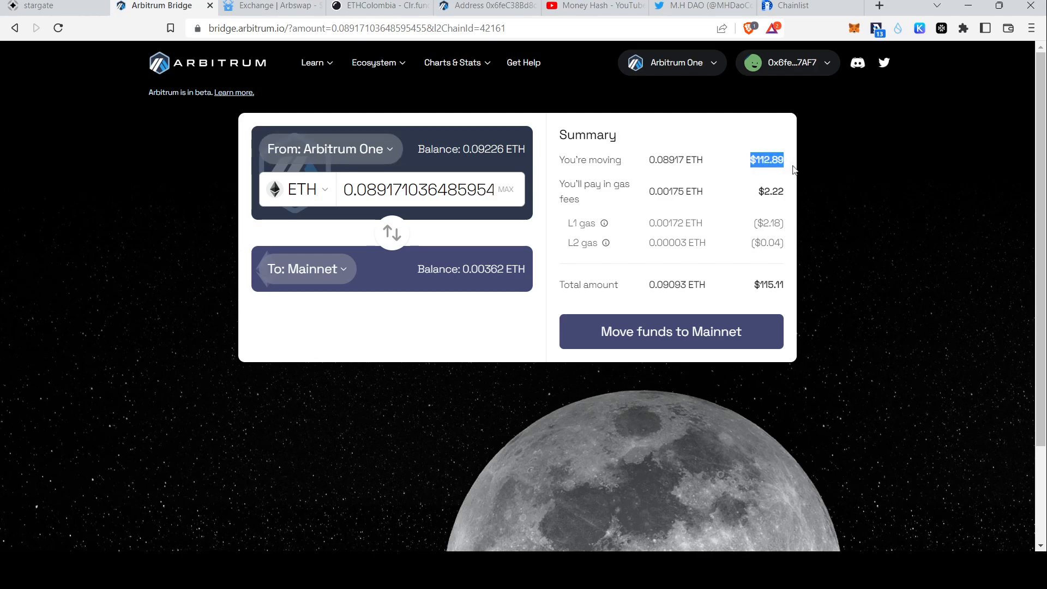
pyautogui.click(758, 192)
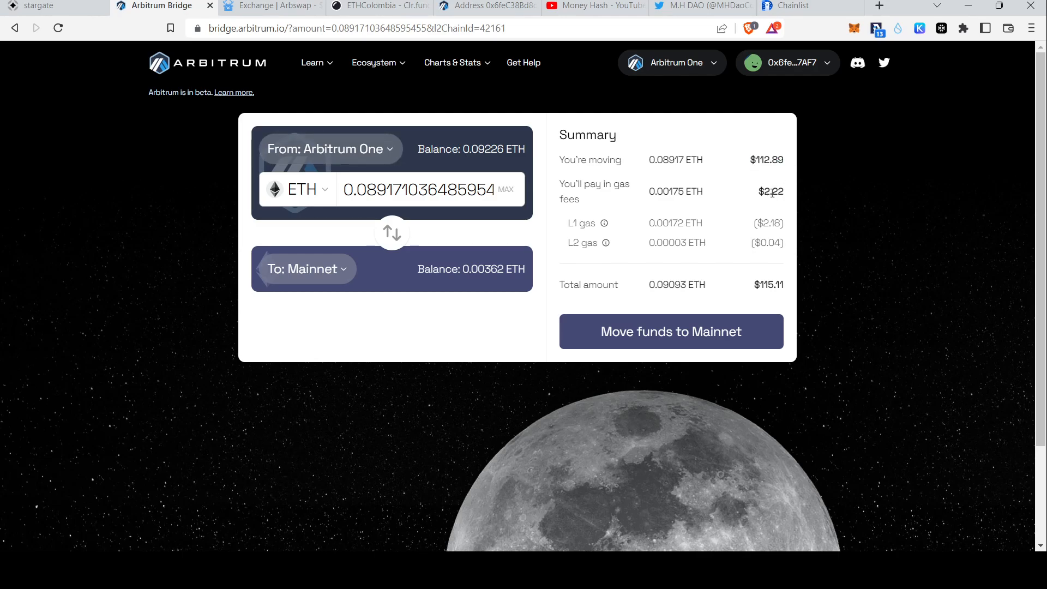
pyautogui.moveTo(763, 191); pyautogui.dragTo(788, 196)
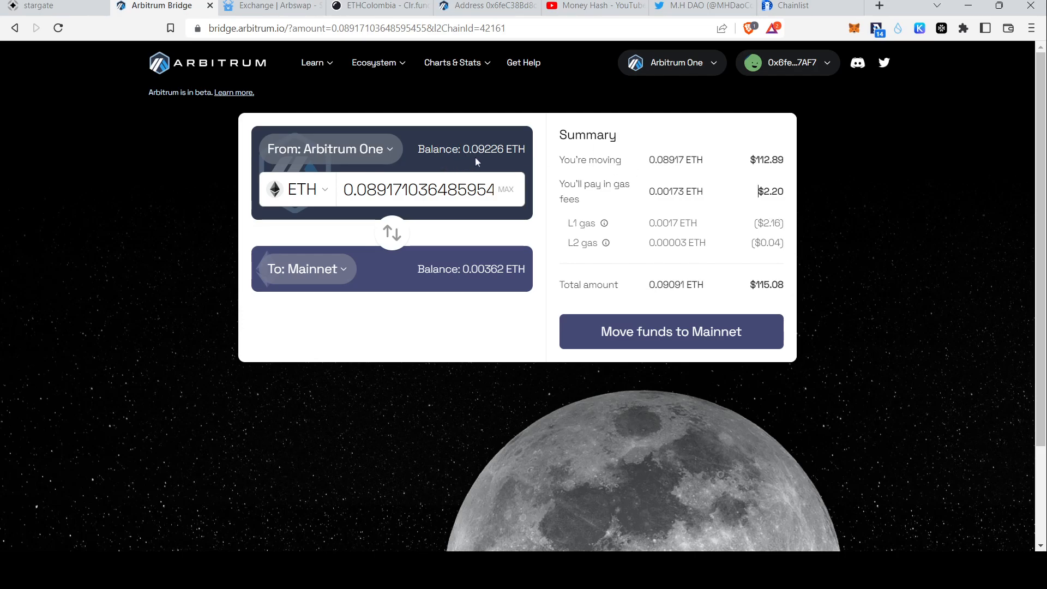
# - Fill in the maximum ETH amount for Mainnet and compare the third-party bridges with the terms of Arbitrum's own bridge
pyautogui.click(507, 191)
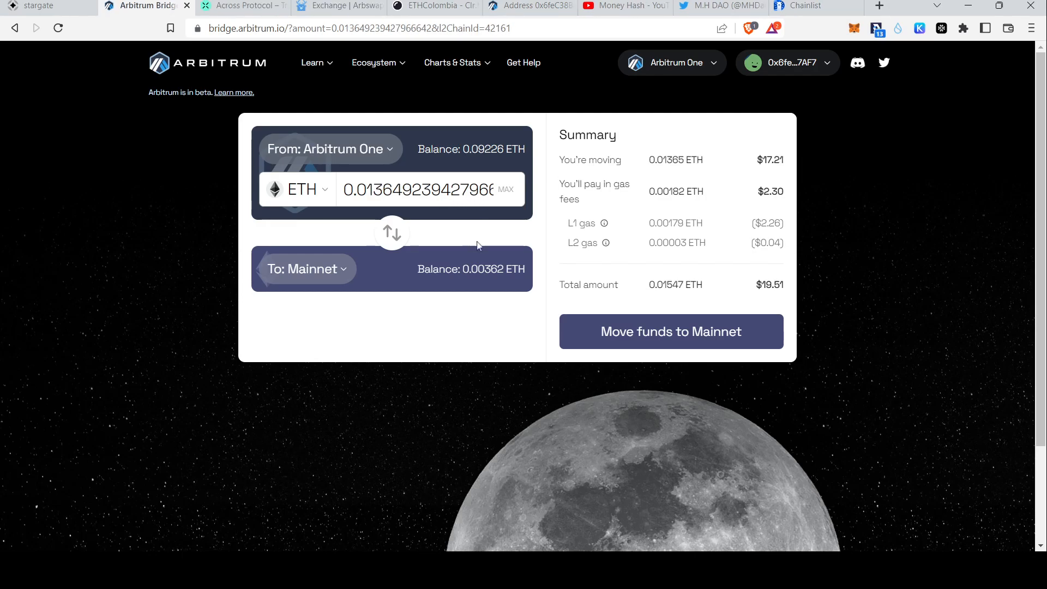
pyautogui.click(675, 331)
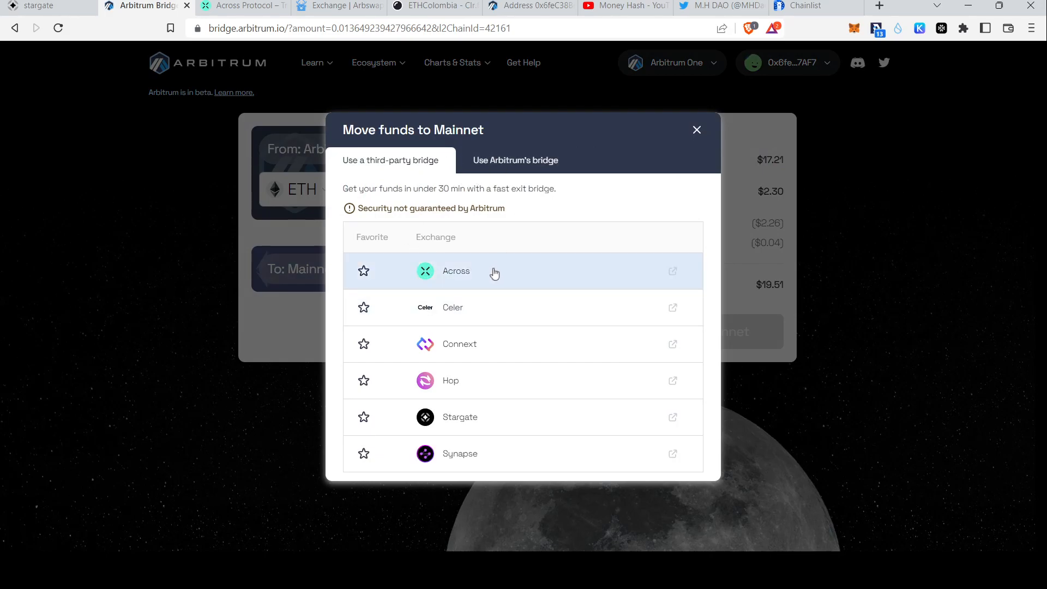
pyautogui.click(499, 165)
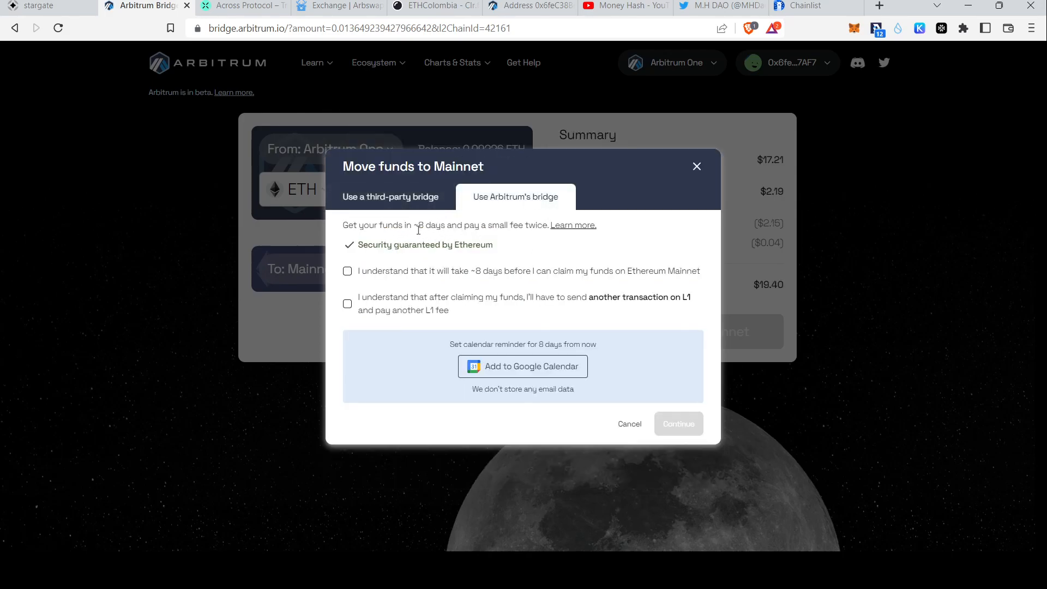
pyautogui.moveTo(344, 225); pyautogui.dragTo(541, 237)
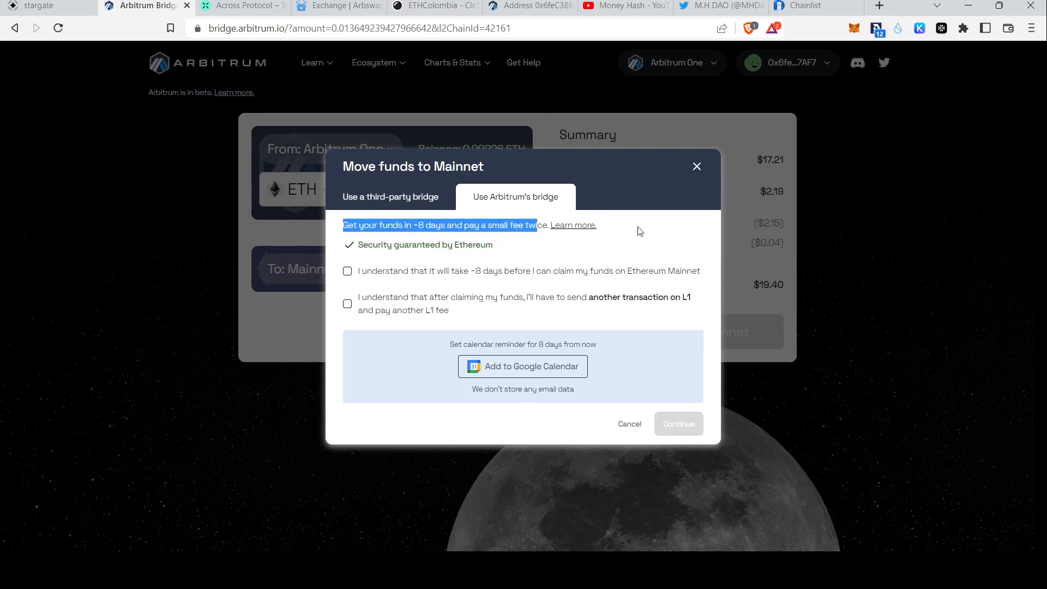
pyautogui.click(650, 232)
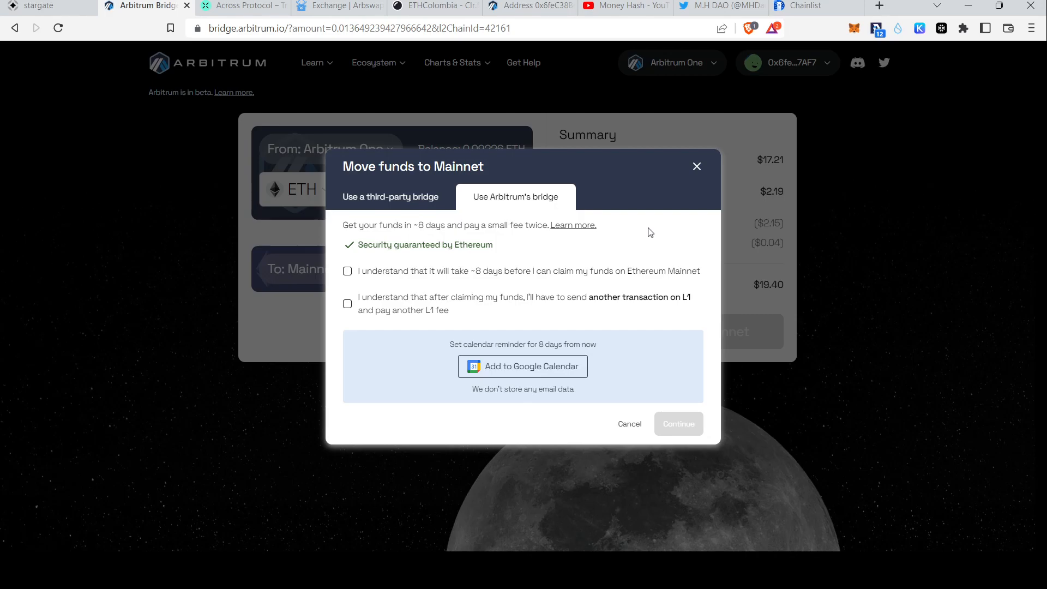
pyautogui.click(386, 199)
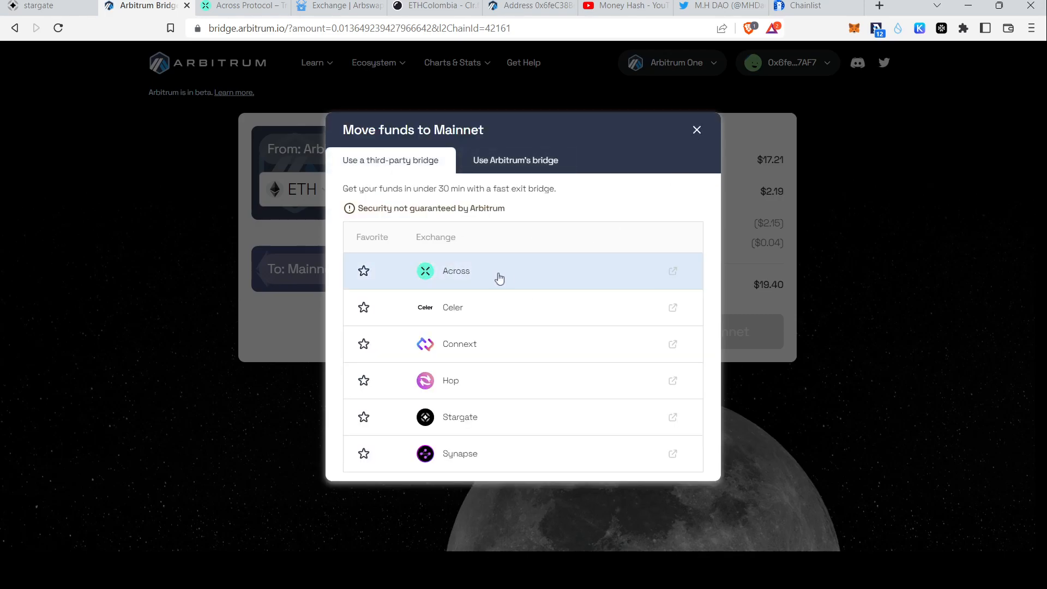
pyautogui.click(697, 131)
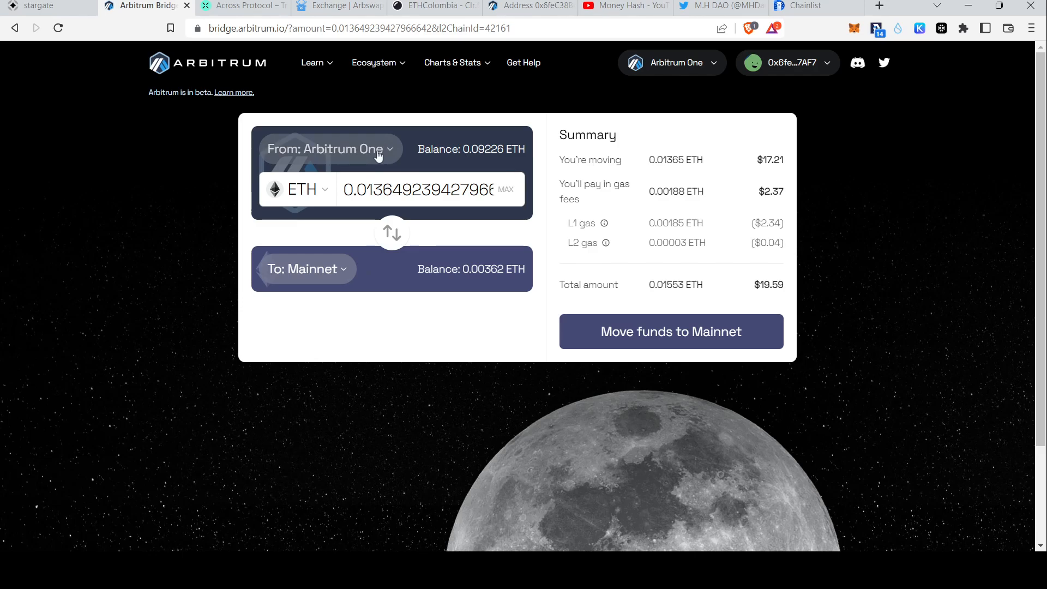
# - Switch to Across and set the Arbitrum to Ethereum transfer to the maximum amount, 0.088257625102268547 ETH
pyautogui.click(240, 6)
pyautogui.click(502, 212)
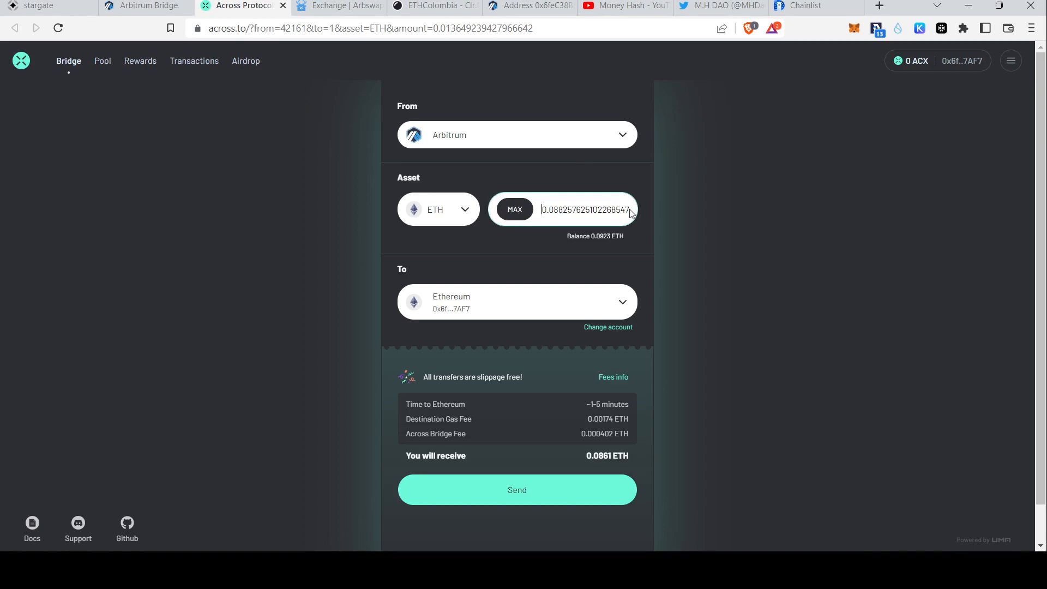
pyautogui.write('.')
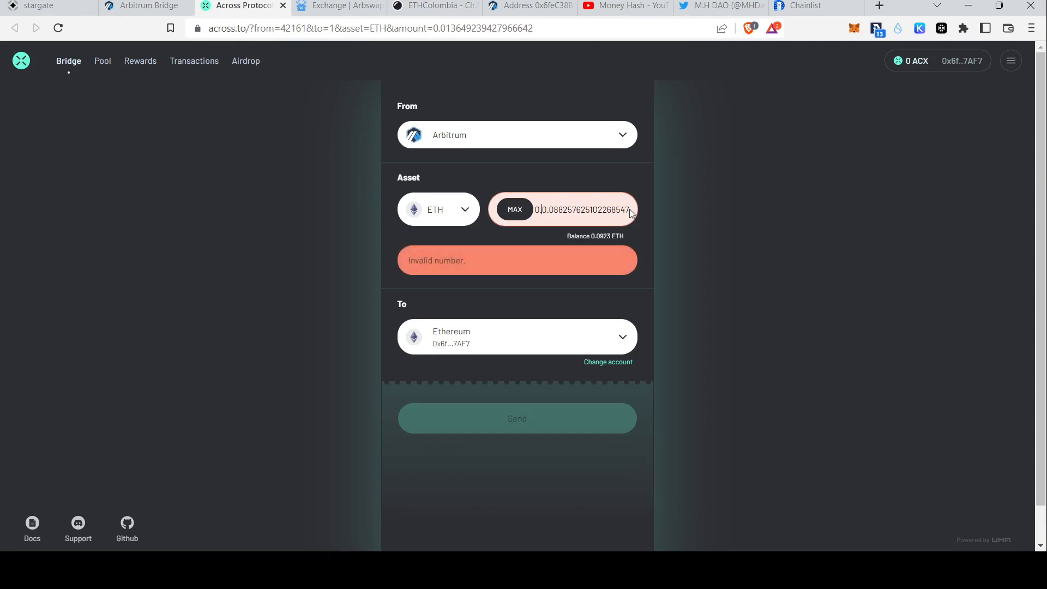
pyautogui.press('BackSpace')
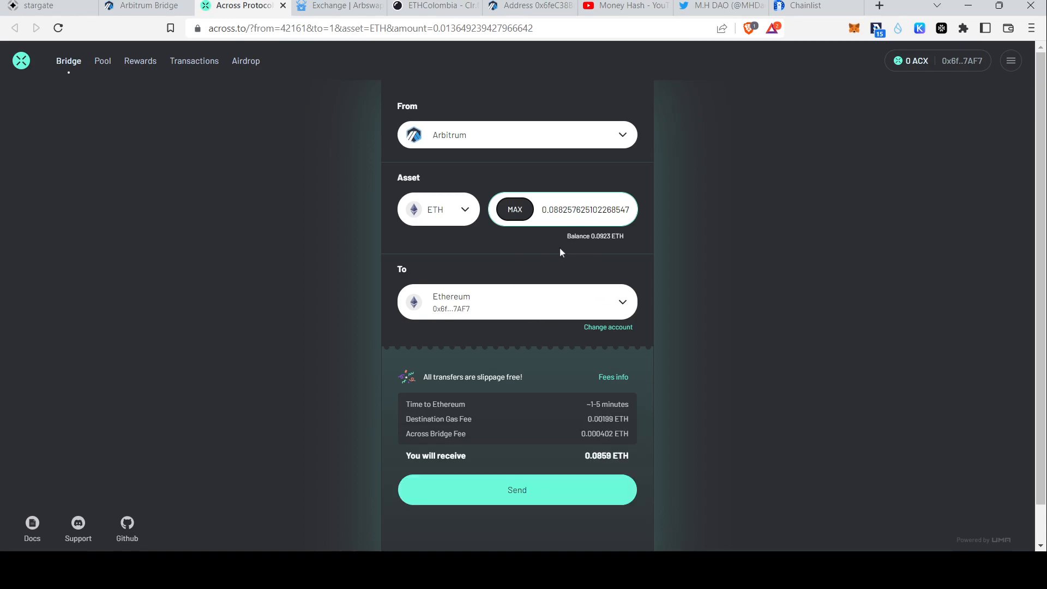
# - Check the transfer fees and the amount to receive, send the ETH from Arbitrum to Ethereum, and review the deposit details
pyautogui.scroll(-1, 616, 337)
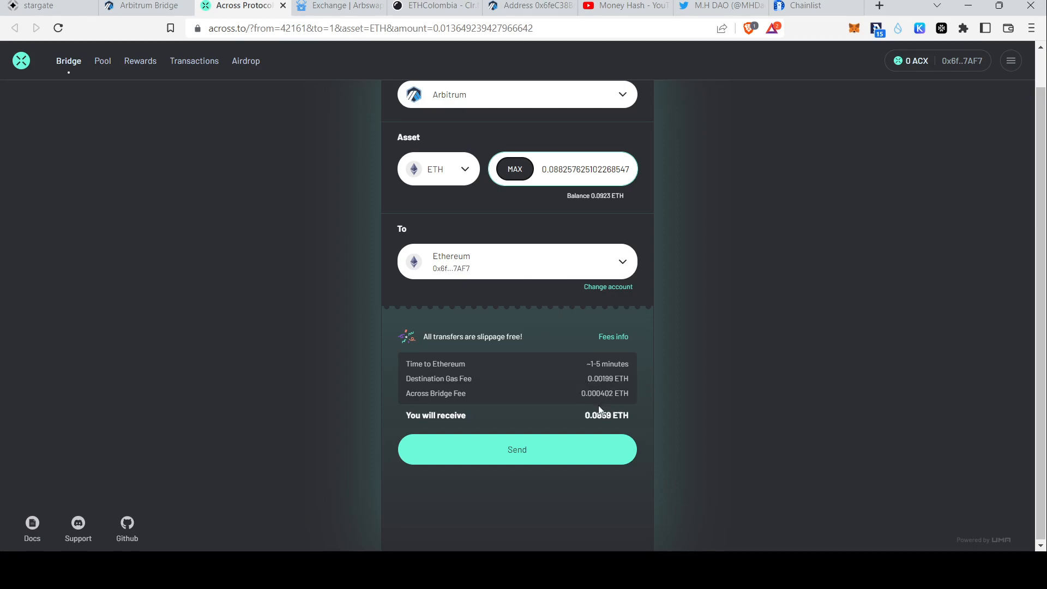
pyautogui.moveTo(586, 414); pyautogui.dragTo(638, 420)
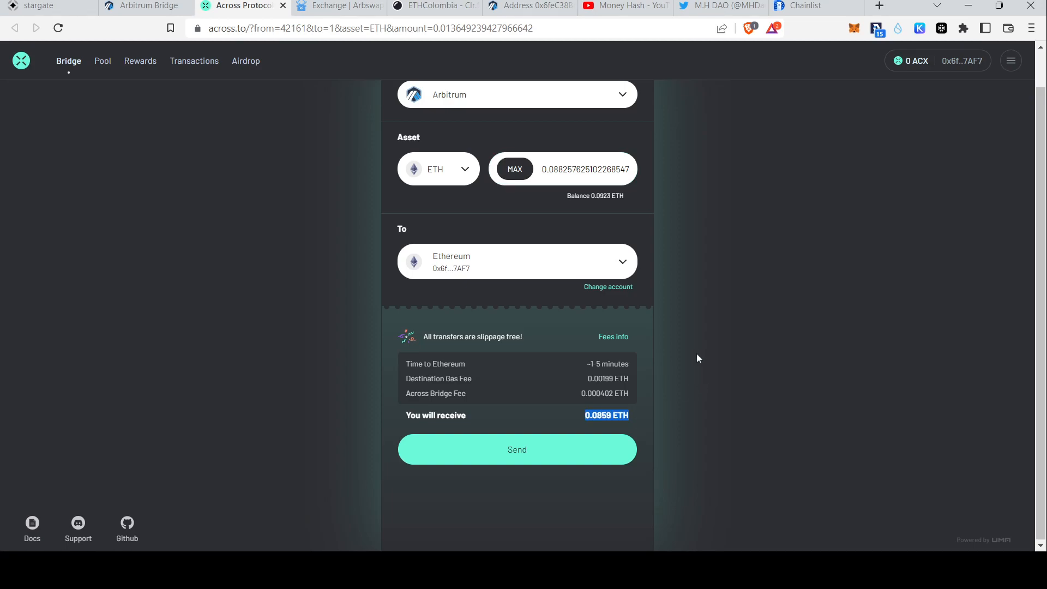
pyautogui.scroll(1, 698, 359)
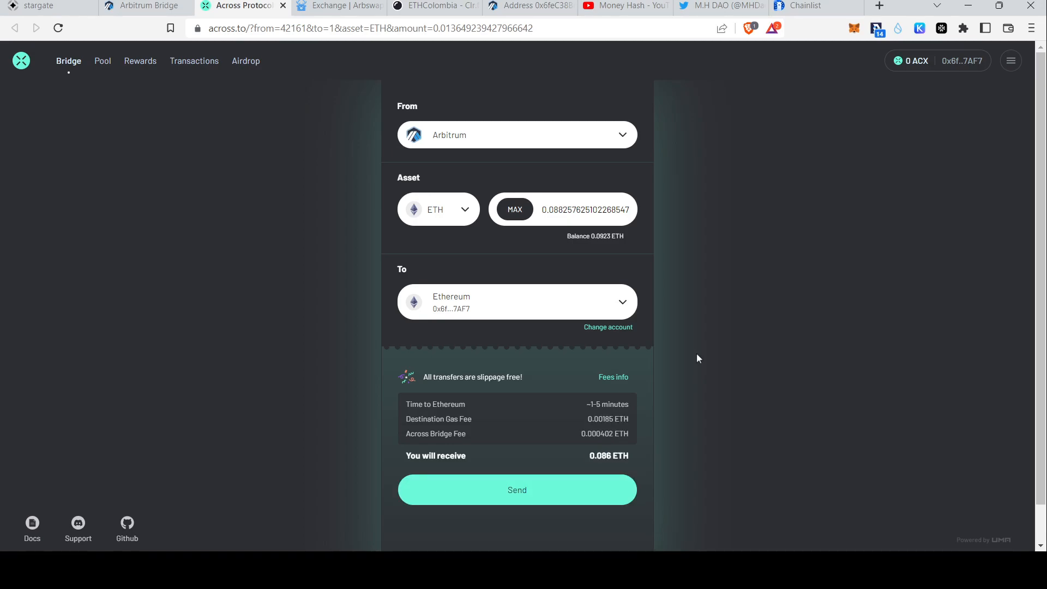
pyautogui.click(549, 495)
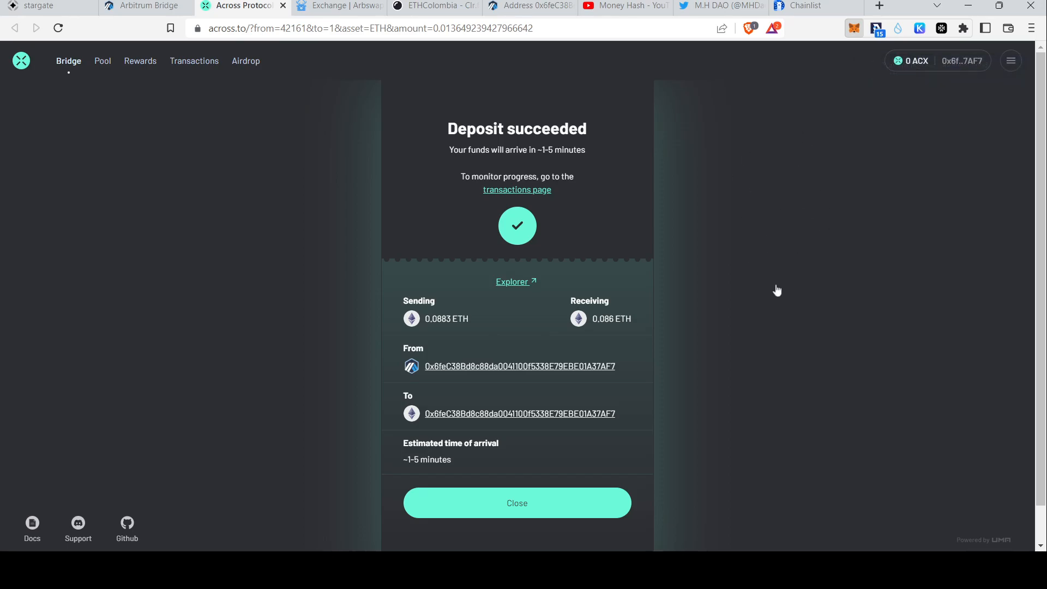
pyautogui.scroll(-1, 777, 290)
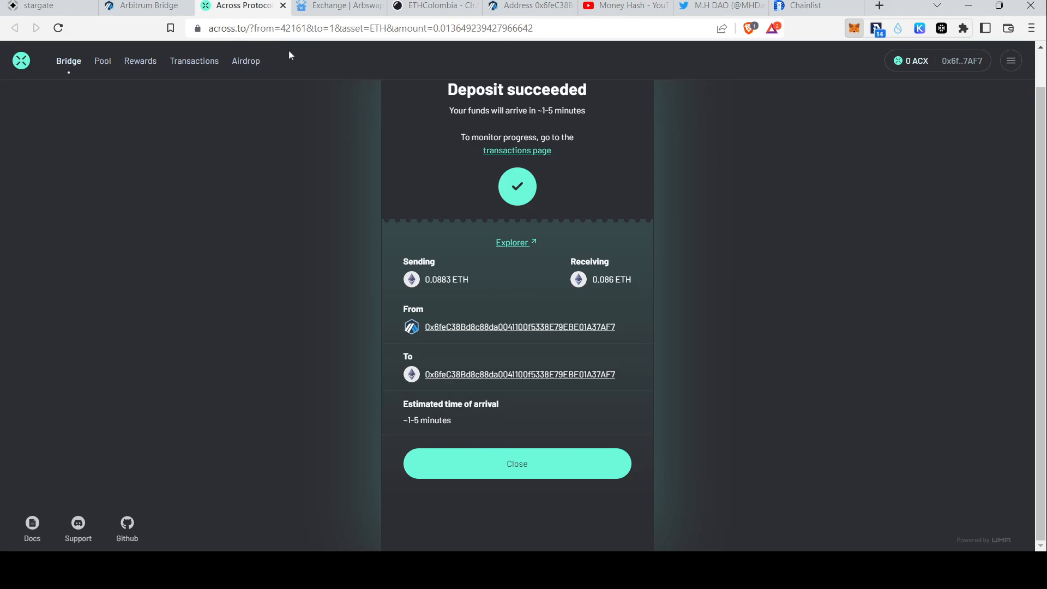
# - Return to the Arbitrum Bridge, continue to the bridge form from Mainnet, and set the destination network to Arbitrum Nova
pyautogui.click(157, 4)
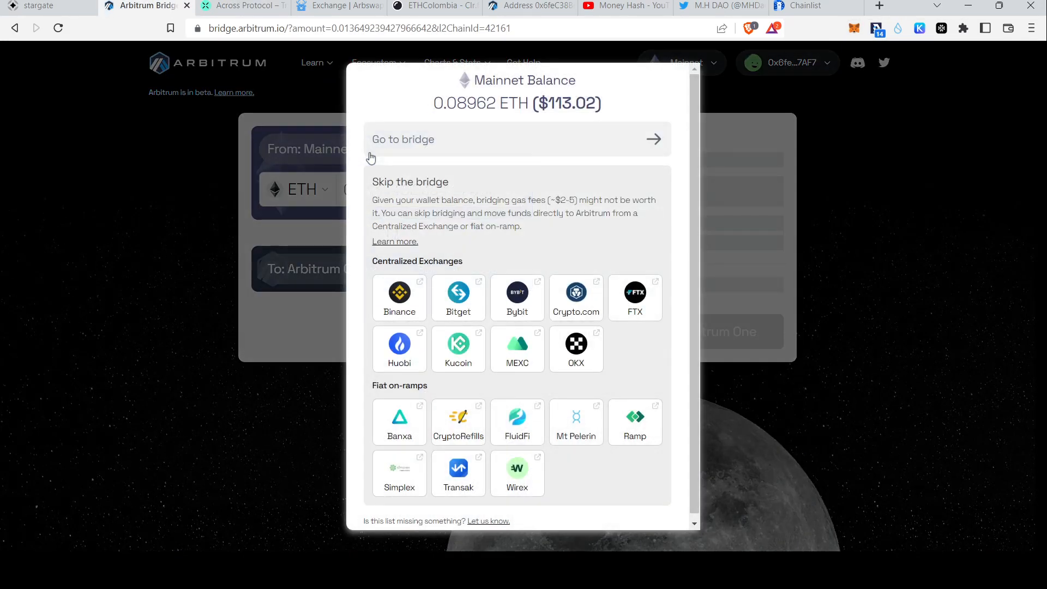
pyautogui.click(467, 151)
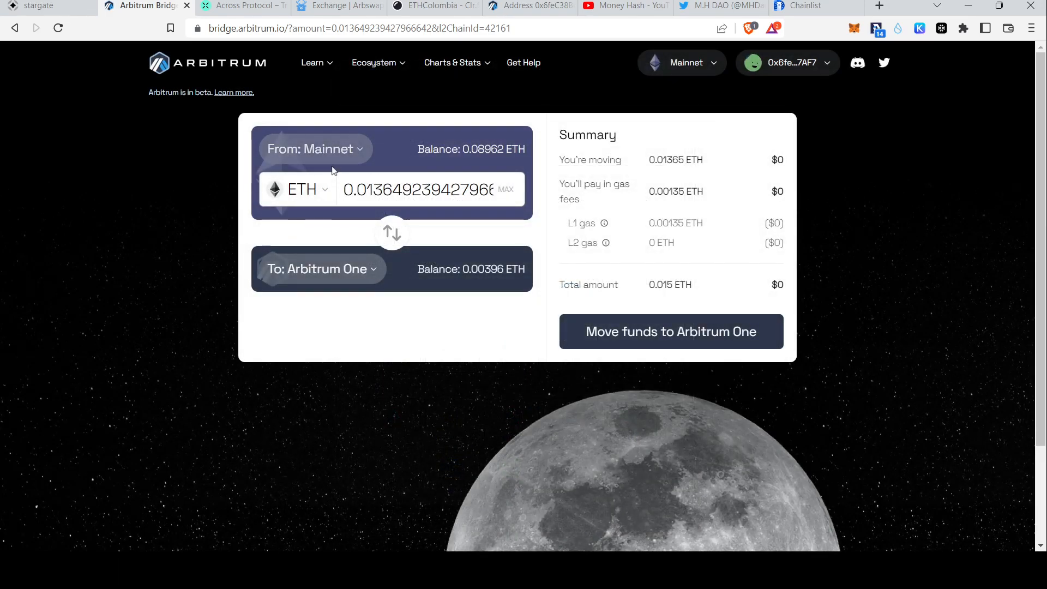
pyautogui.click(355, 270)
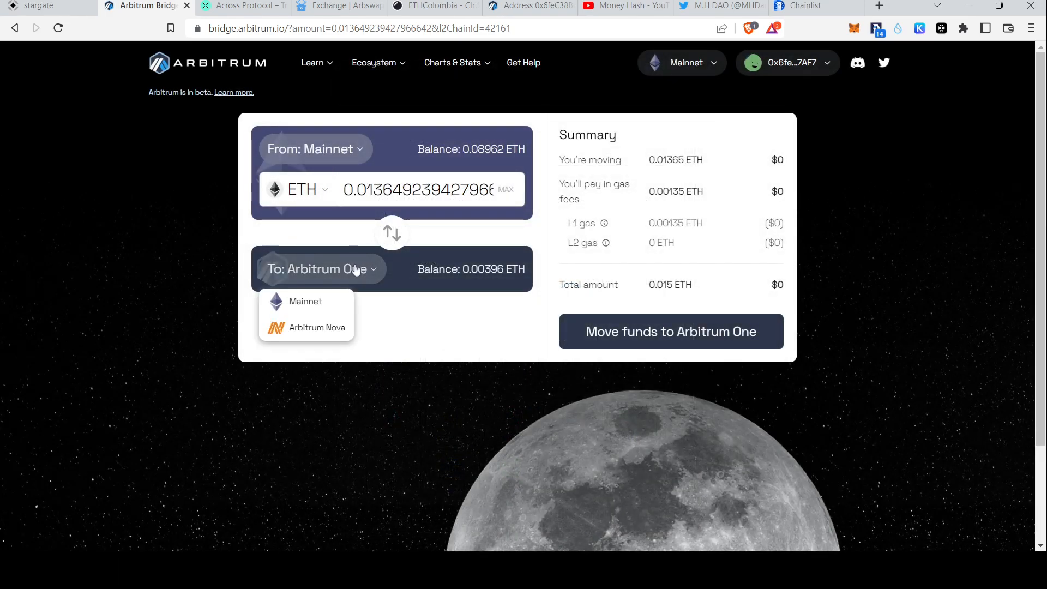
pyautogui.click(328, 326)
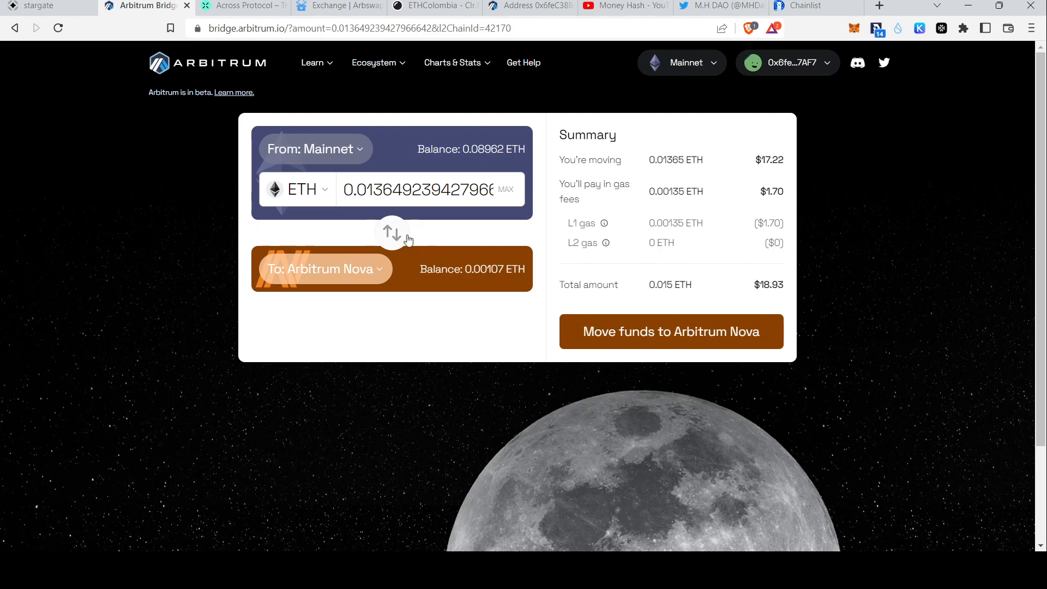
# - Check which source networks the bridge offers for a transfer to Arbitrum Nova, keeping Mainnet as the source
pyautogui.click(338, 162)
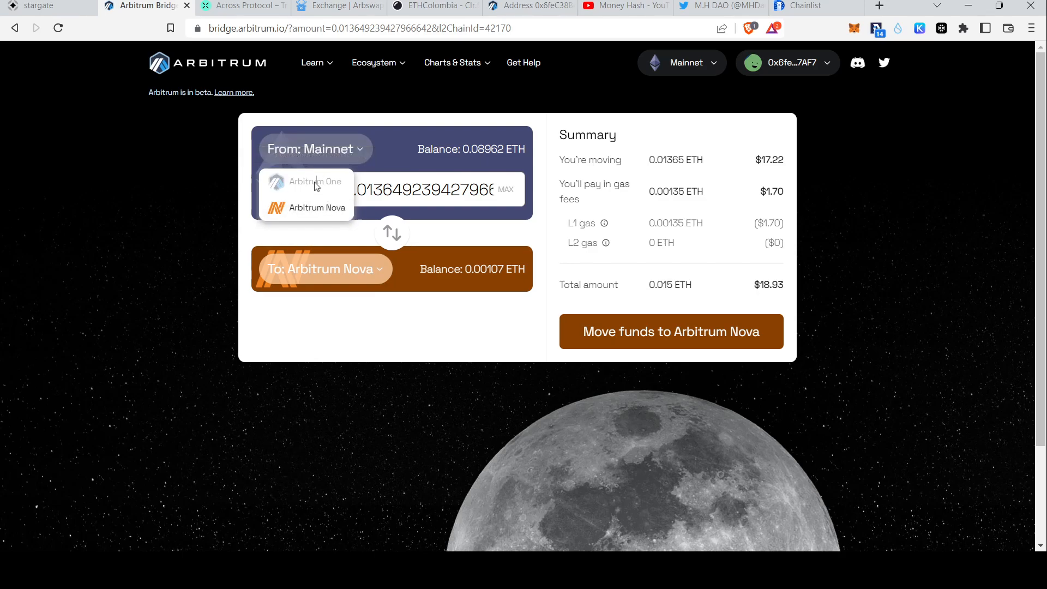
pyautogui.click(359, 151)
pyautogui.click(360, 150)
pyautogui.click(383, 160)
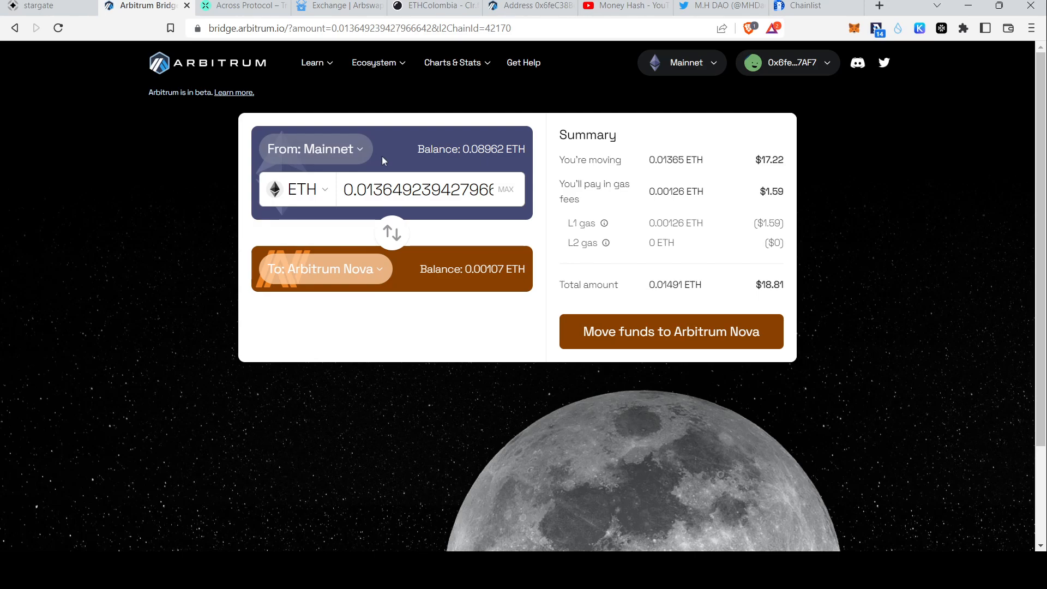
# - Set the amount to bridge from Mainnet to 0.08 ETH, check the gas fee, and move the funds to Arbitrum Nova
pyautogui.click(510, 190)
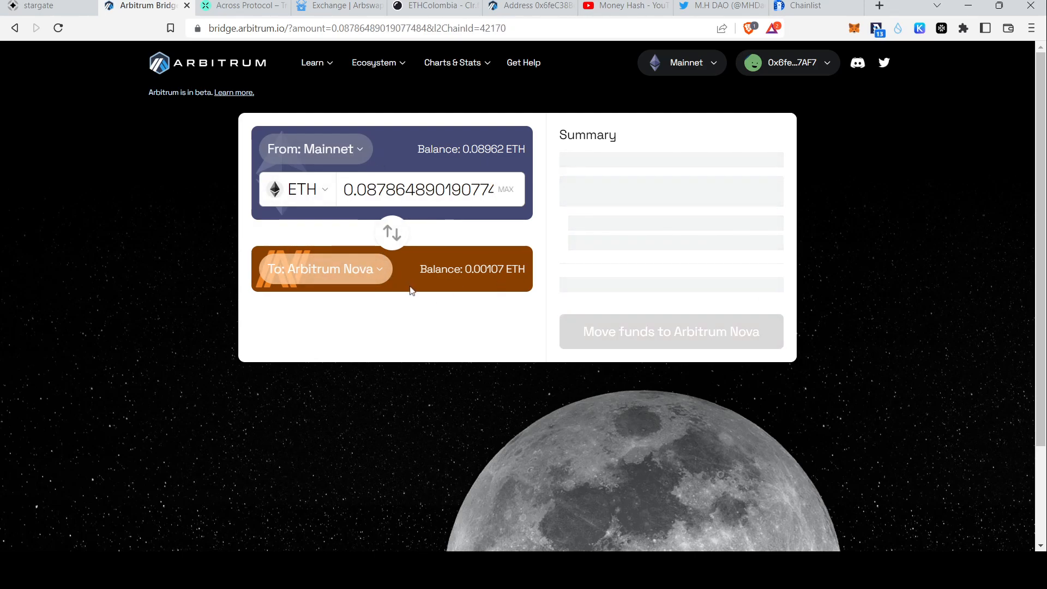
pyautogui.hotkey('ctrl', 'a')
pyautogui.write('0.08')
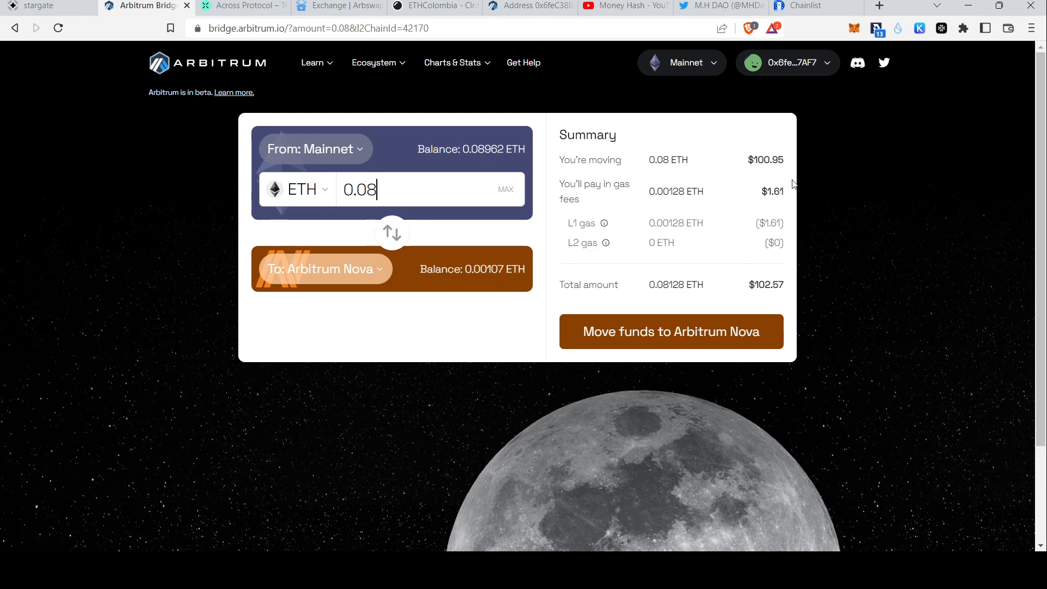
pyautogui.moveTo(786, 191); pyautogui.dragTo(762, 191)
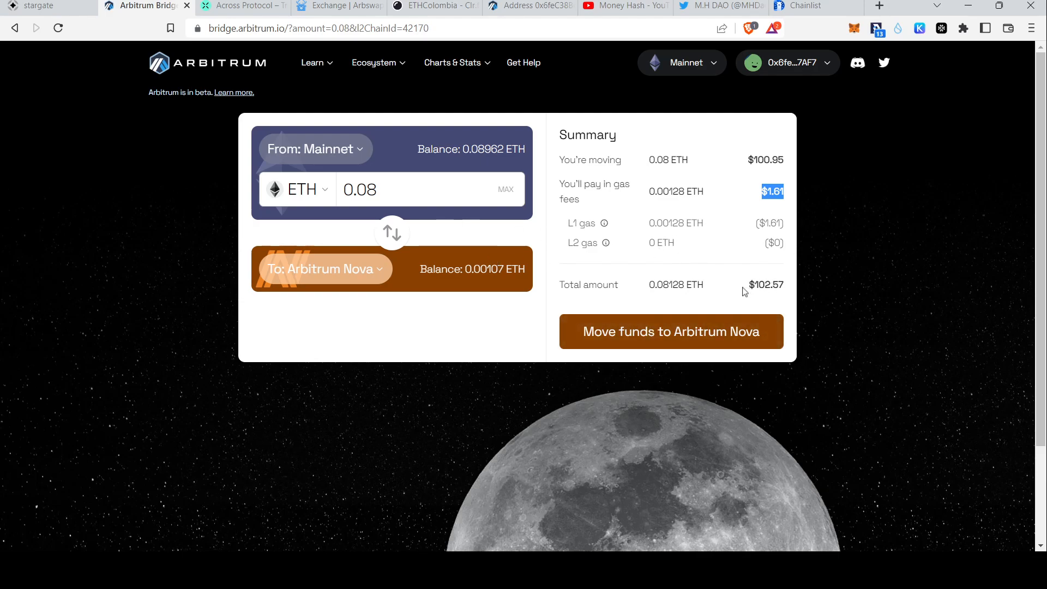
pyautogui.click(661, 333)
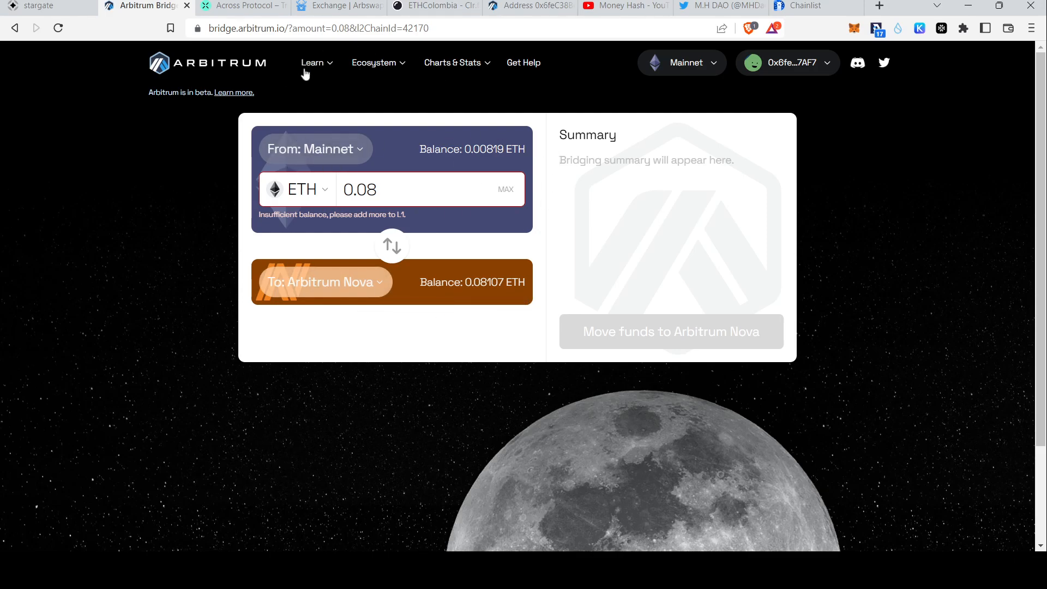
# - Switch to Arbswap and connect the MetaMask wallet to it
pyautogui.click(332, 8)
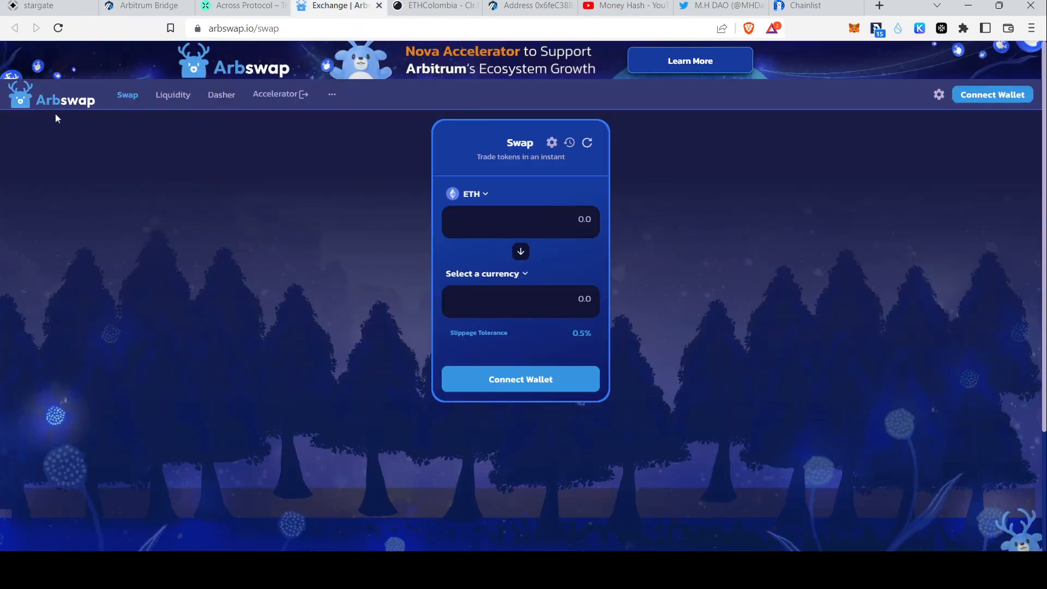
pyautogui.click(990, 96)
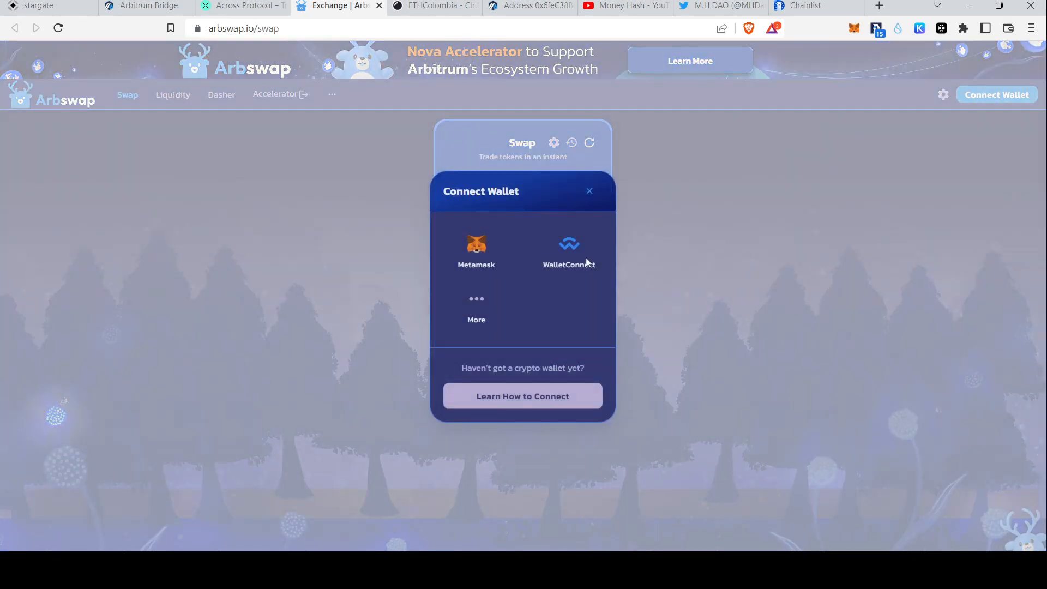
pyautogui.click(490, 262)
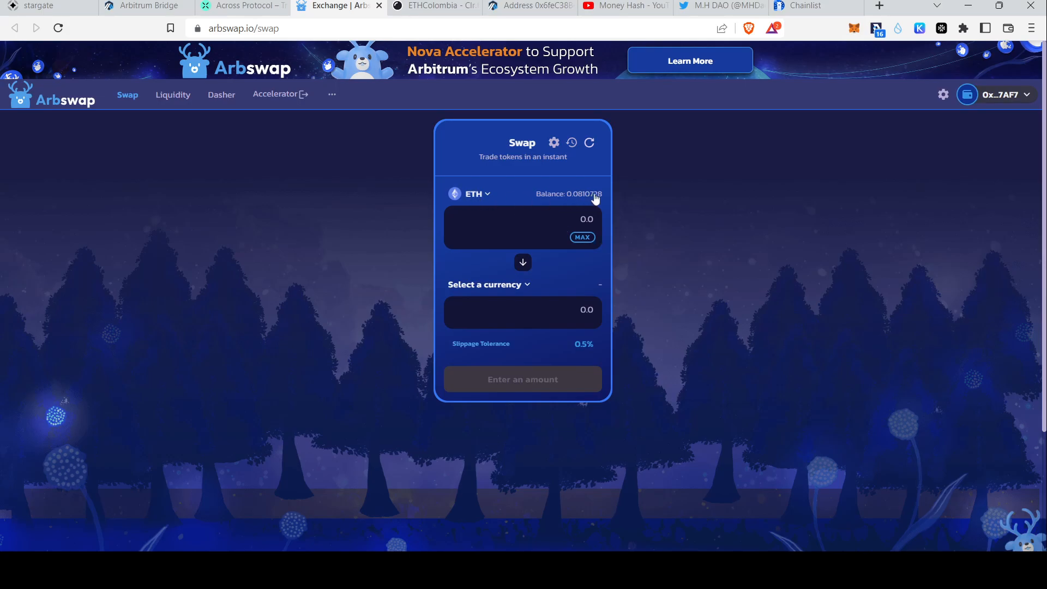
# - Swap the maximum amount of ETH, 0.071072859079944579, for USDC on Arbswap and confirm the swap
pyautogui.click(583, 237)
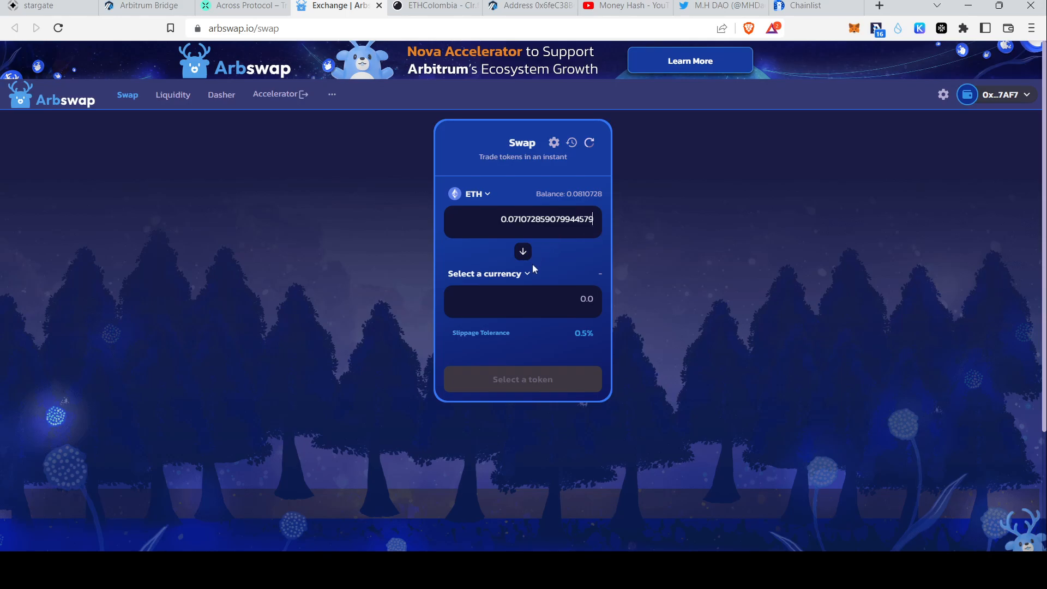
pyautogui.click(498, 274)
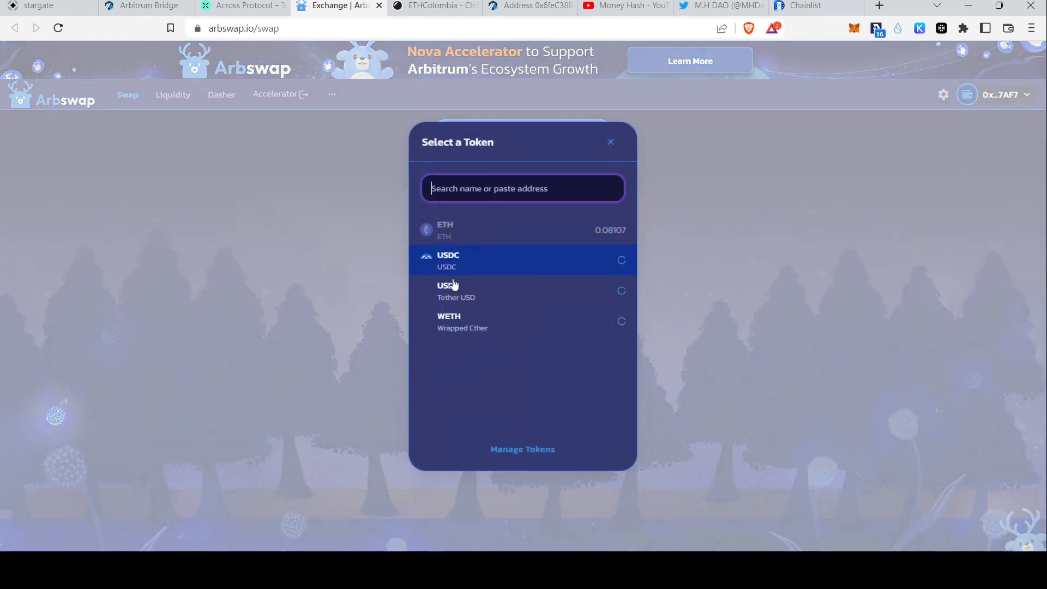
pyautogui.click(482, 266)
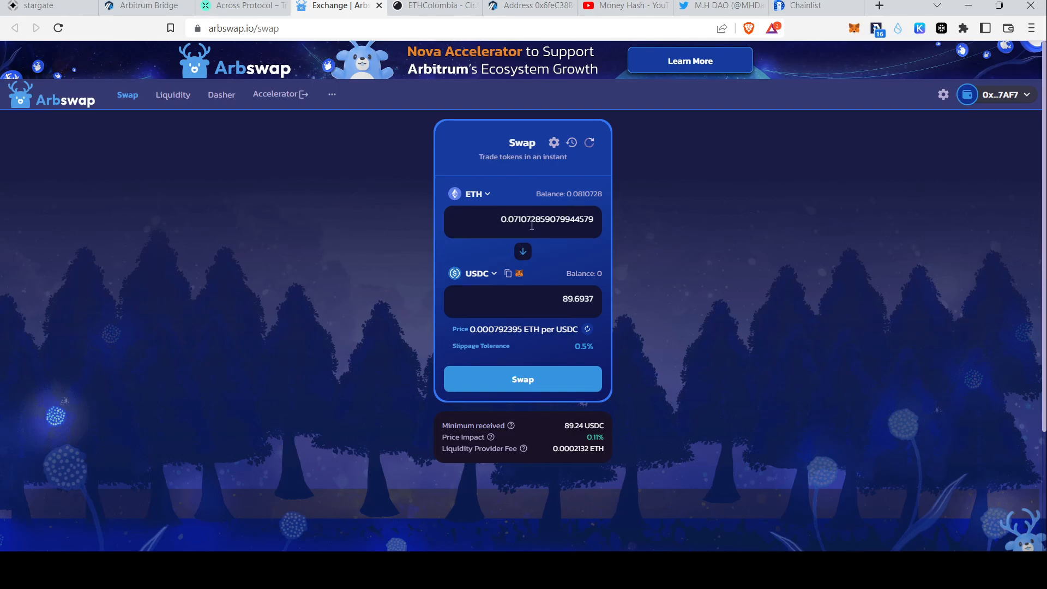
pyautogui.click(525, 381)
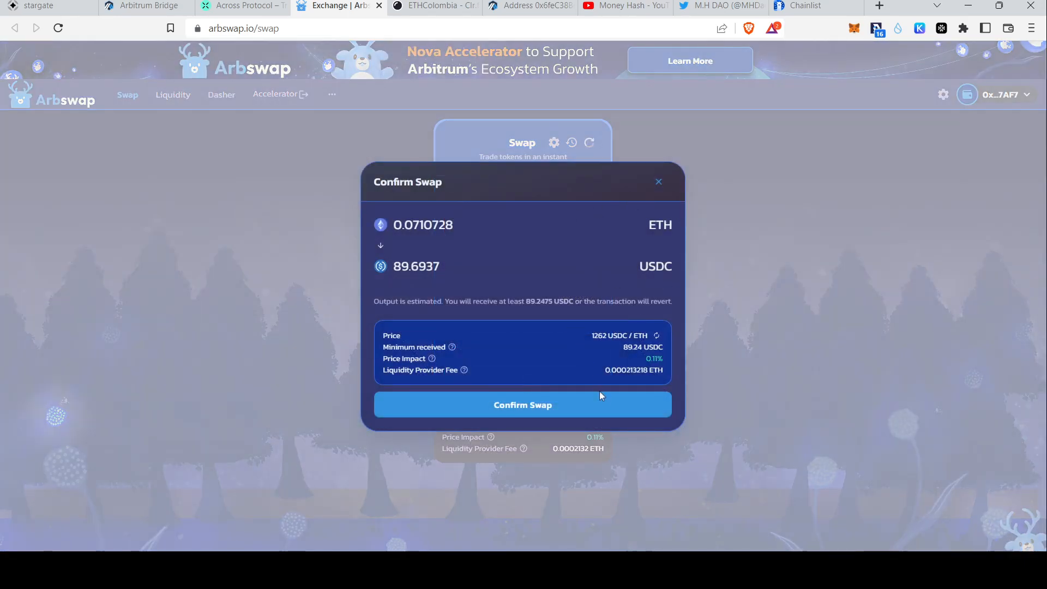
pyautogui.click(555, 412)
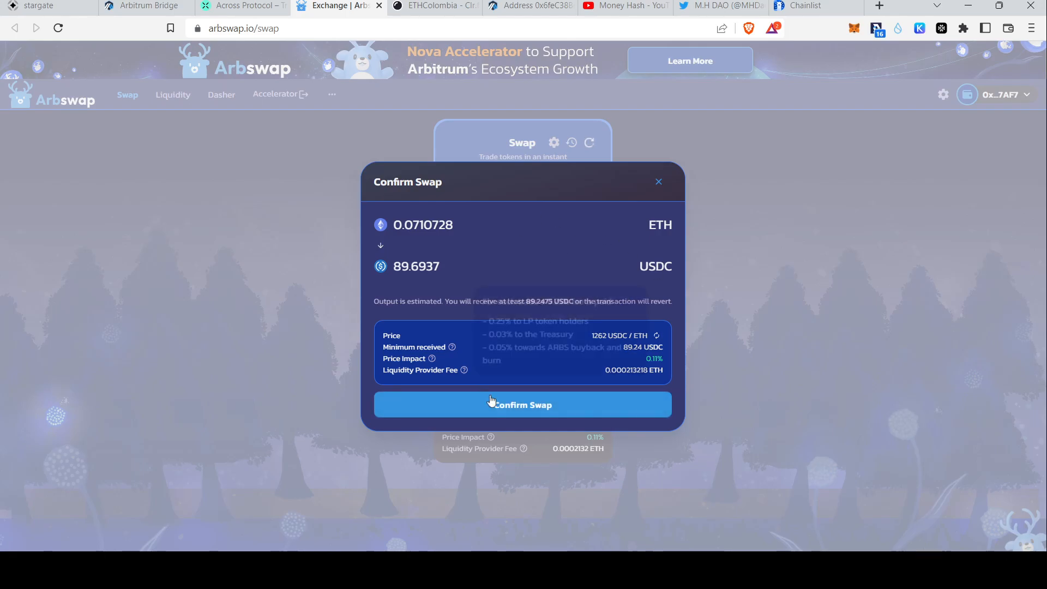
pyautogui.click(502, 404)
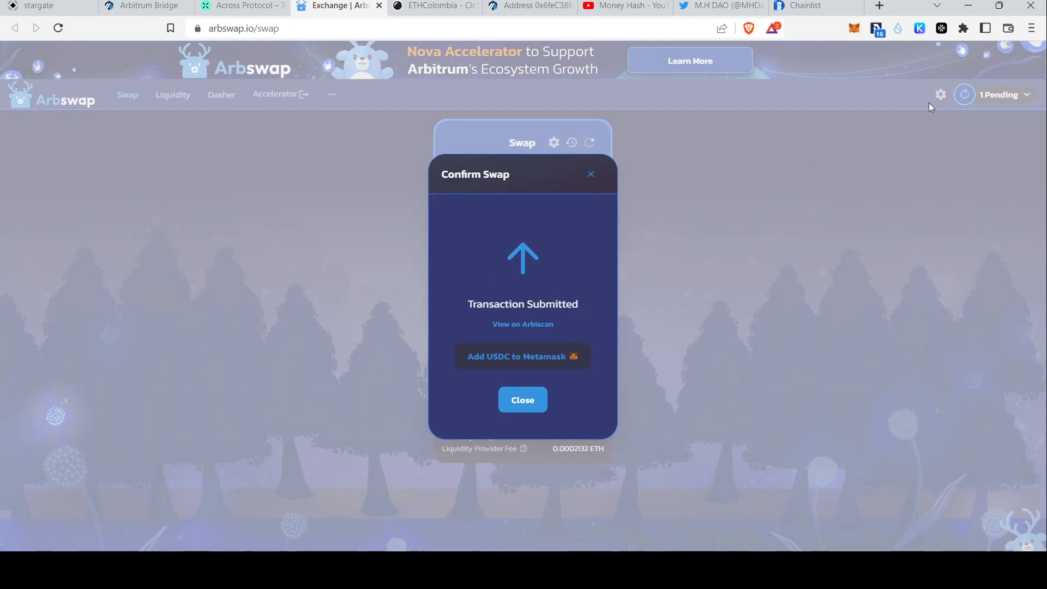
# - Add the USDC token to MetaMask and dismiss the swap confirmation
pyautogui.click(509, 364)
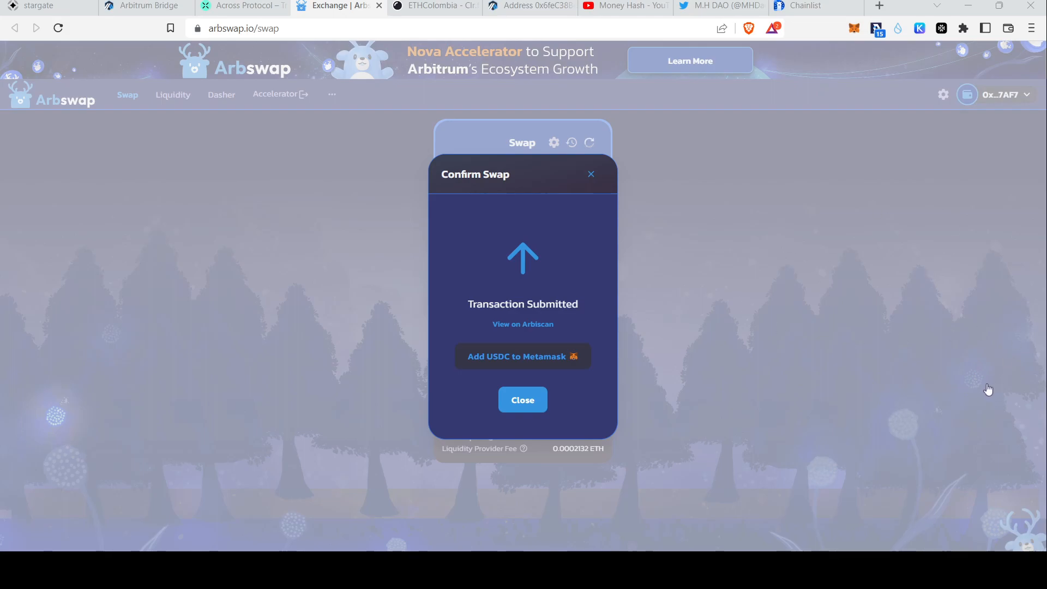
pyautogui.click(952, 178)
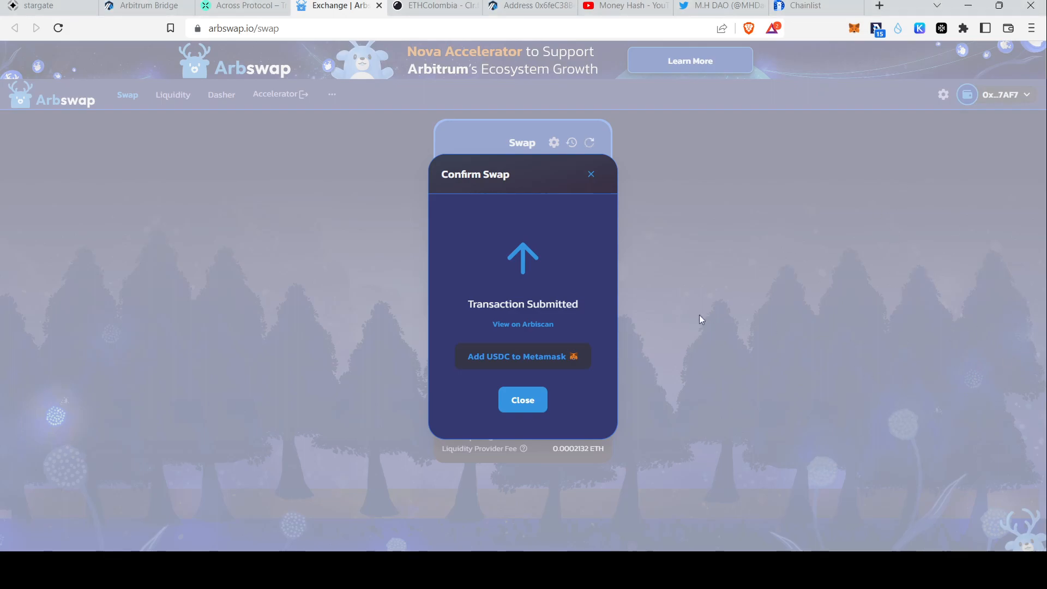
pyautogui.click(525, 401)
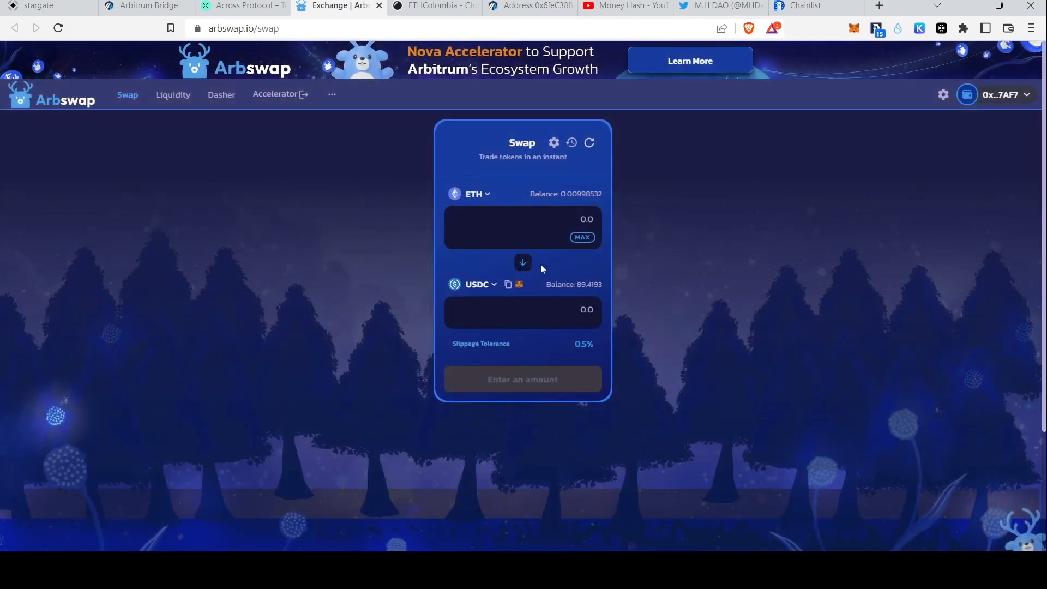
# - Check which tokens Arbswap offers for swapping and look at the ETHColombia quadratic funding page
pyautogui.click(478, 196)
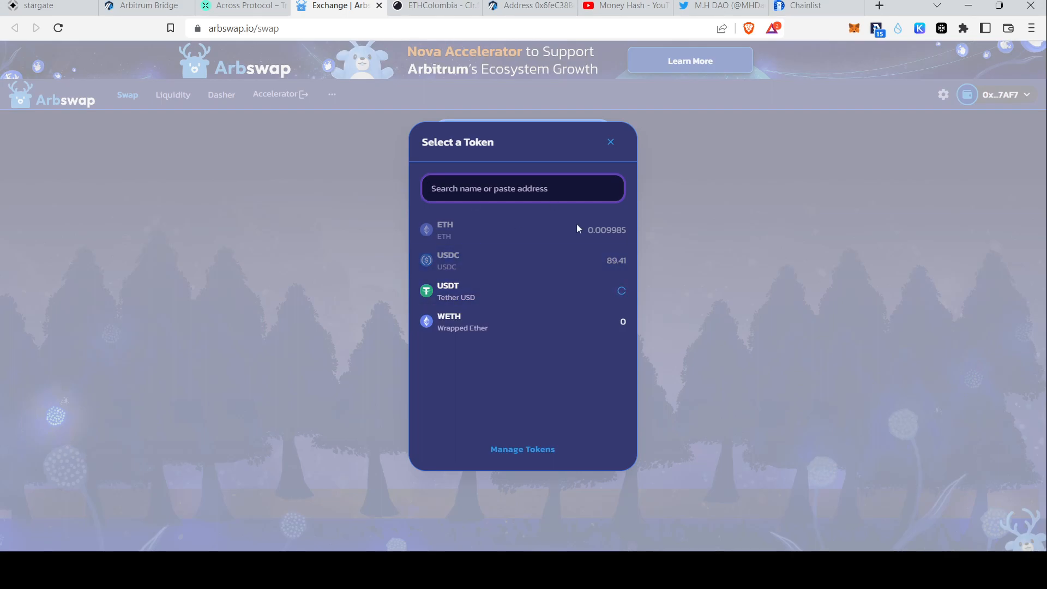
pyautogui.click(610, 143)
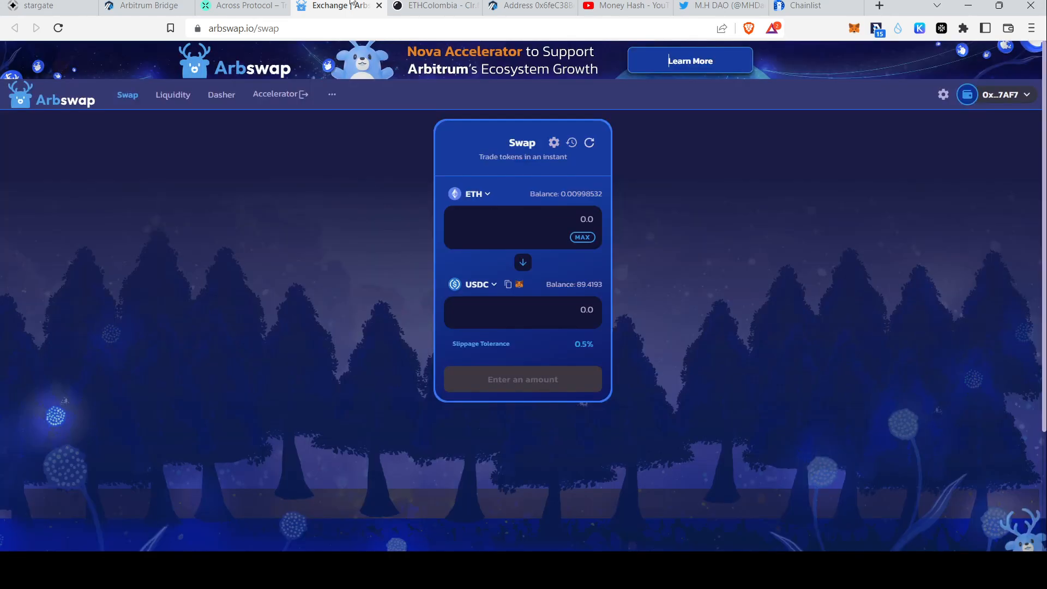
pyautogui.click(431, 5)
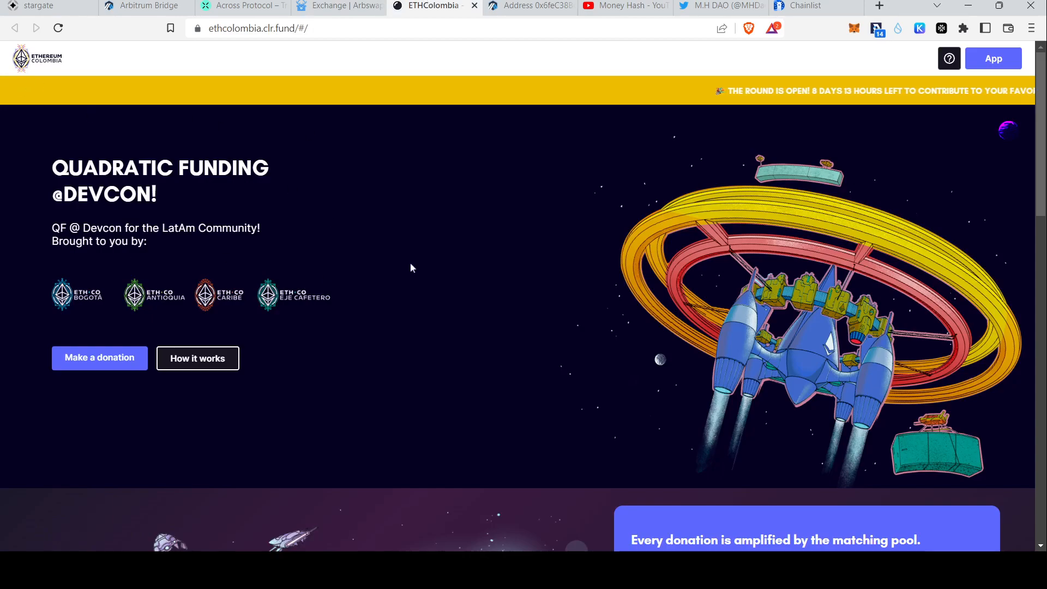
pyautogui.click(338, 5)
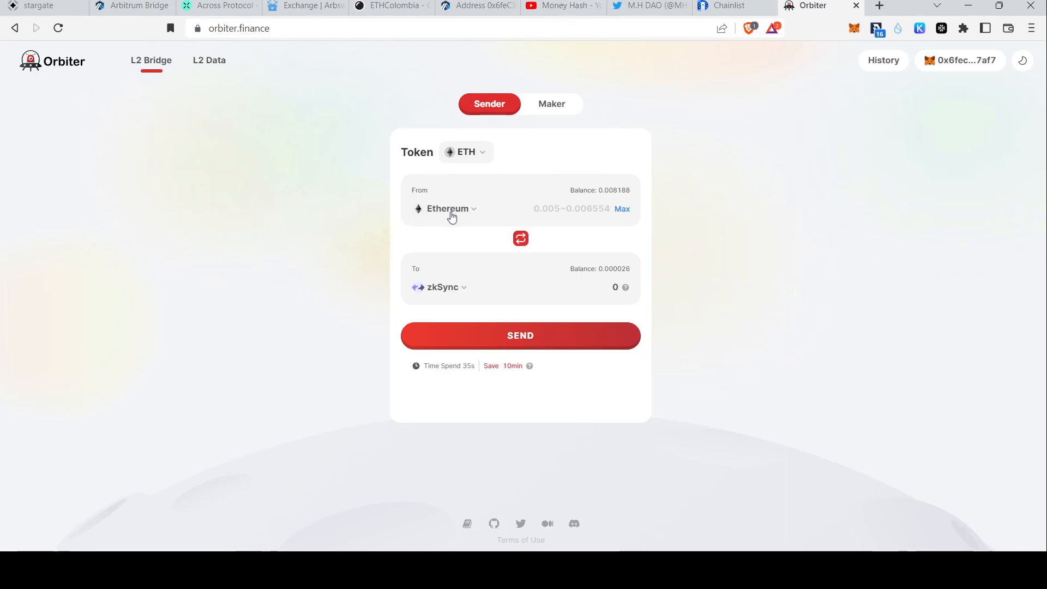
# - In Orbiter, set up an ETH transfer from Arbitrum Nova to Arbitrum with the maximum amount, 0.009381 ETH
pyautogui.click(451, 216)
pyautogui.scroll(-1, 516, 357)
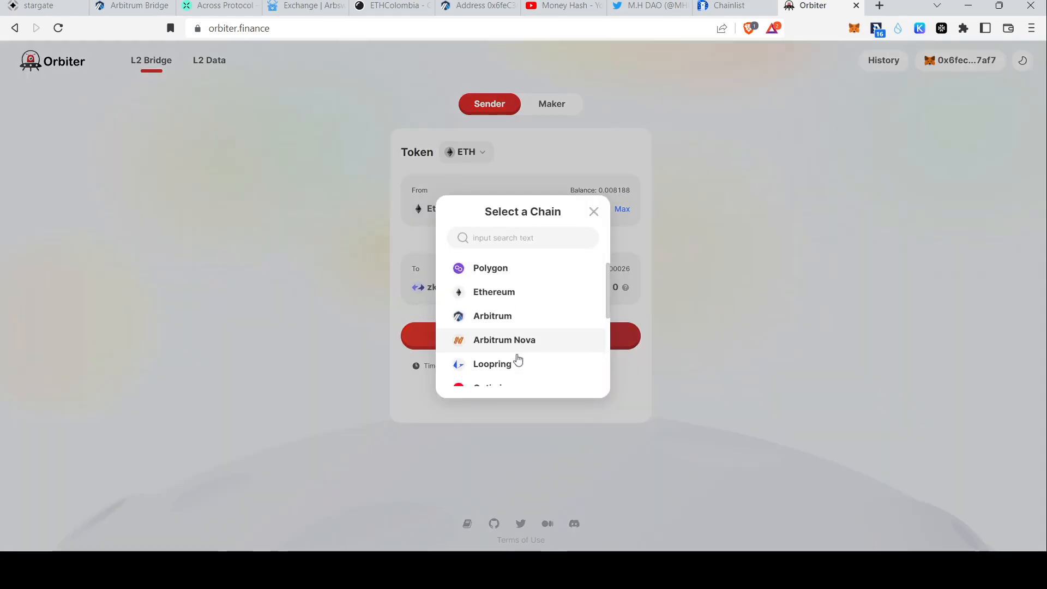
pyautogui.click(505, 342)
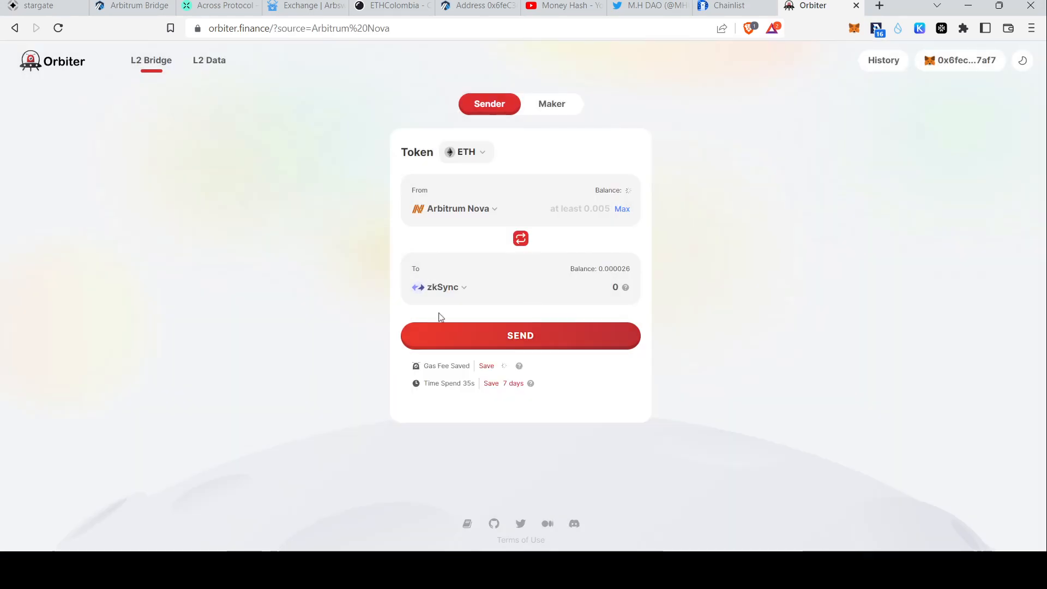
pyautogui.click(461, 290)
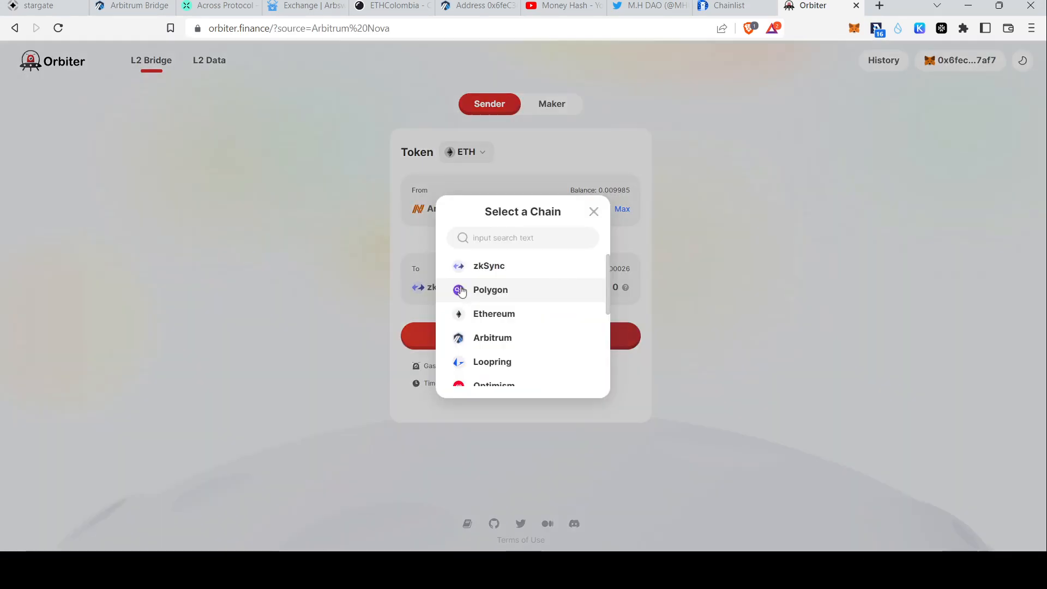
pyautogui.click(503, 343)
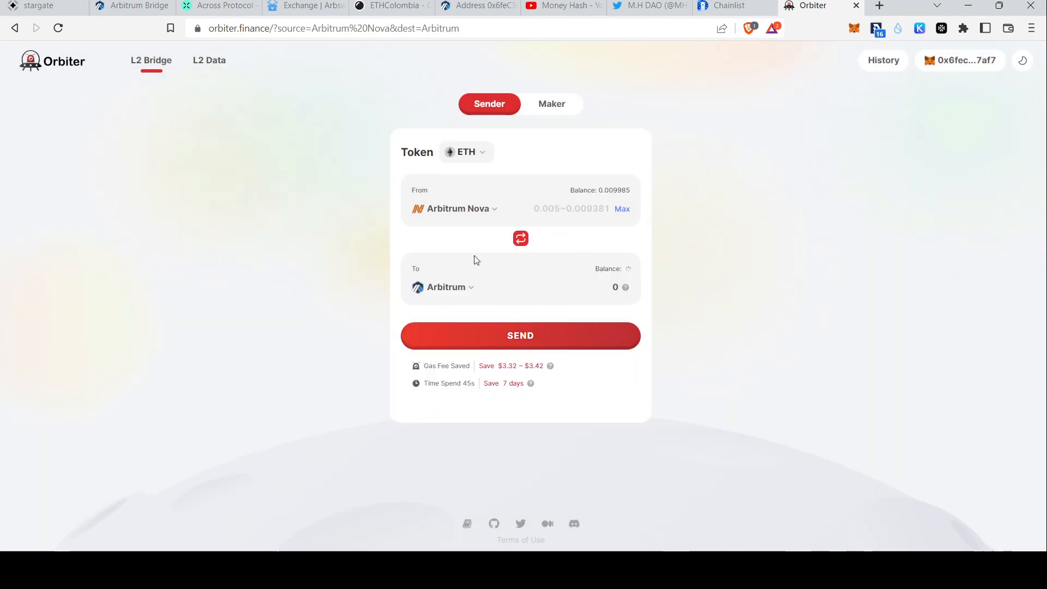
pyautogui.click(623, 210)
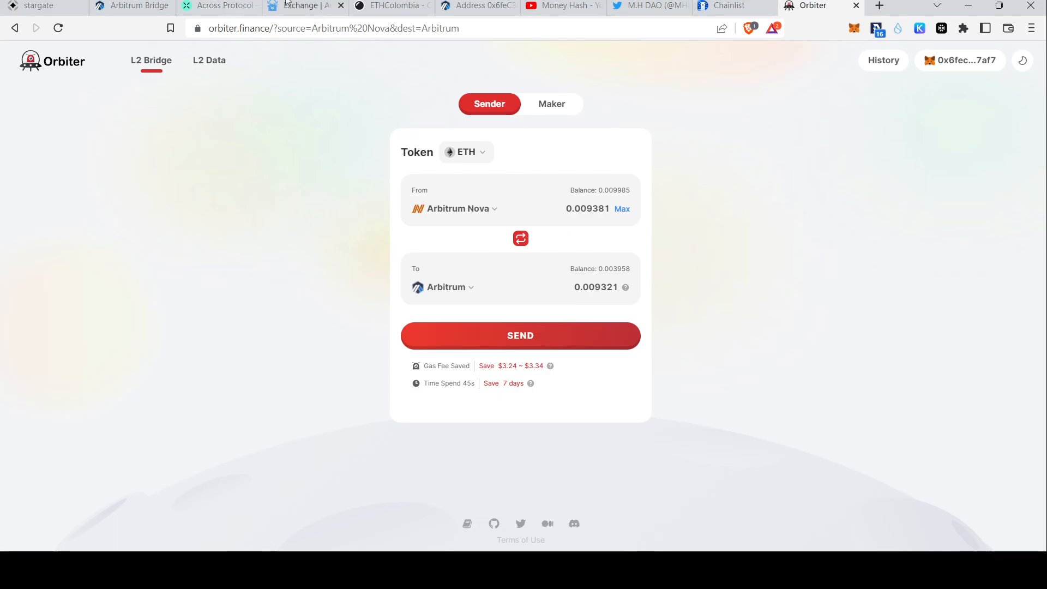
# - Return to Arbswap, enable USDC, and swap the maximum amount of 89.419375 USDC back to ETH
pyautogui.click(302, 4)
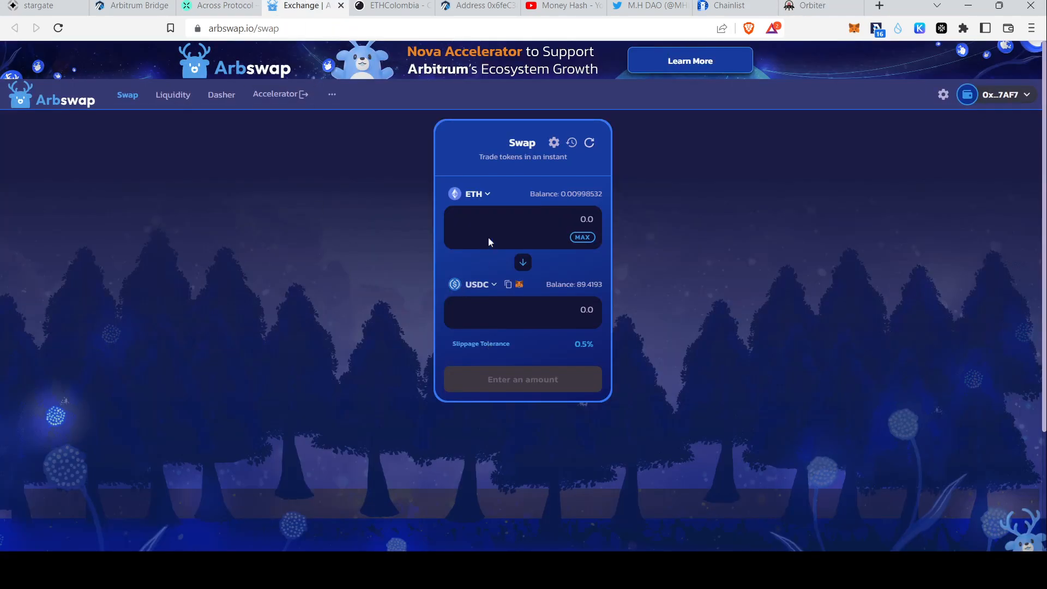
pyautogui.click(523, 264)
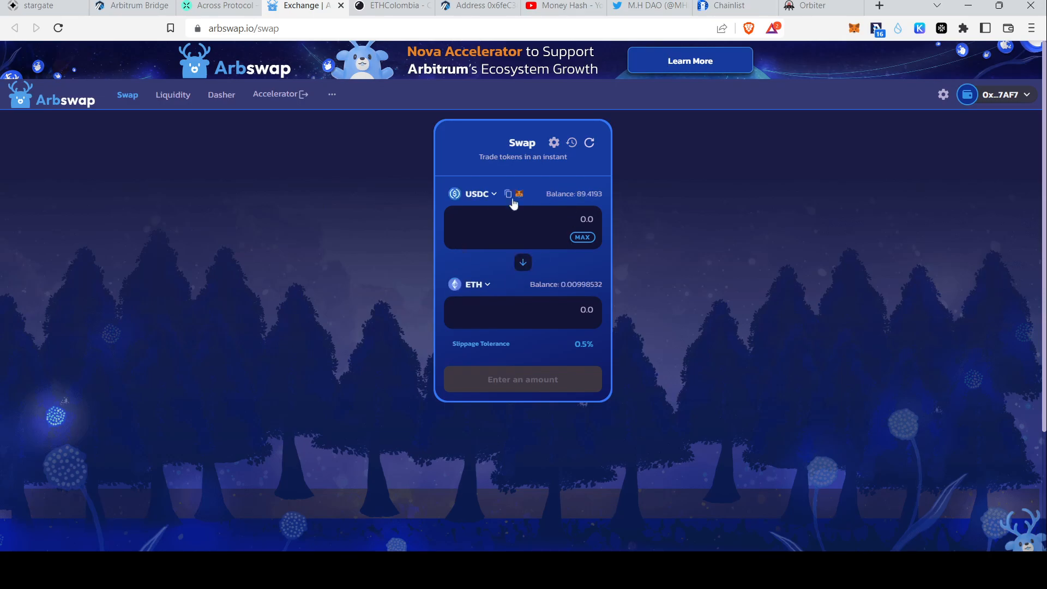
pyautogui.click(582, 237)
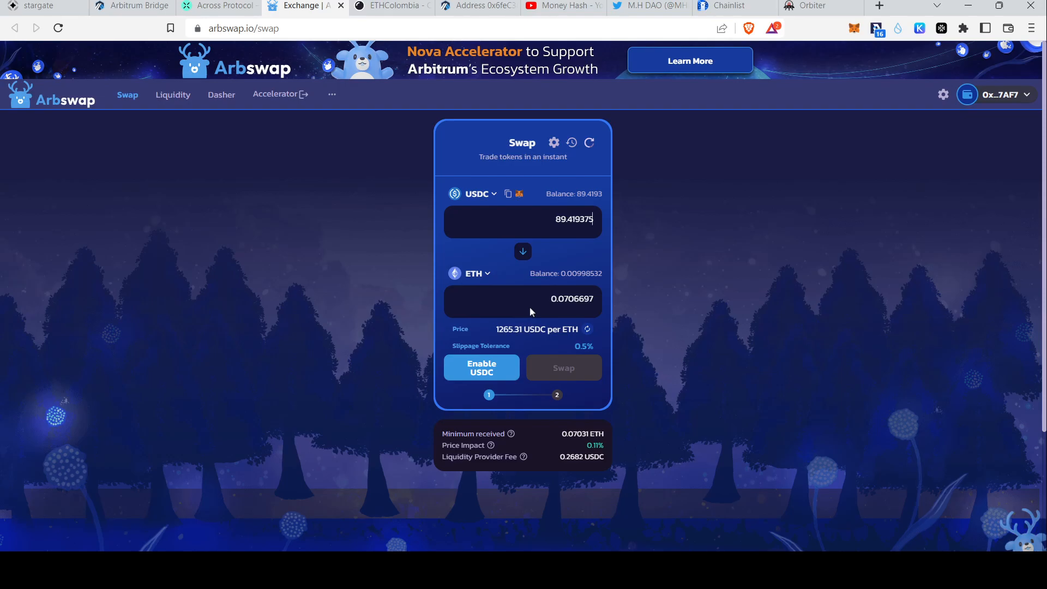
pyautogui.click(497, 375)
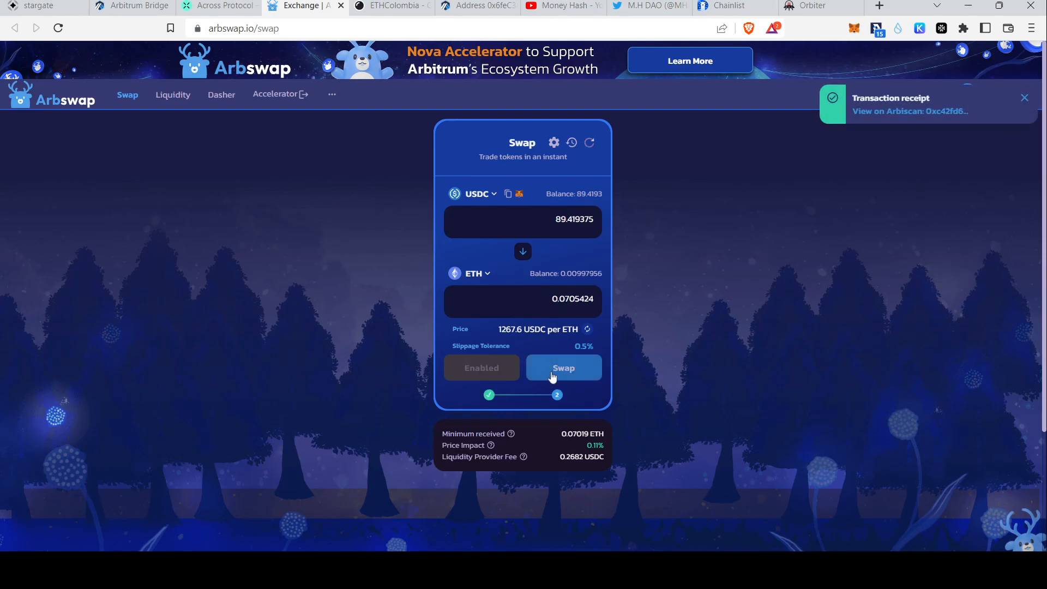
pyautogui.click(557, 374)
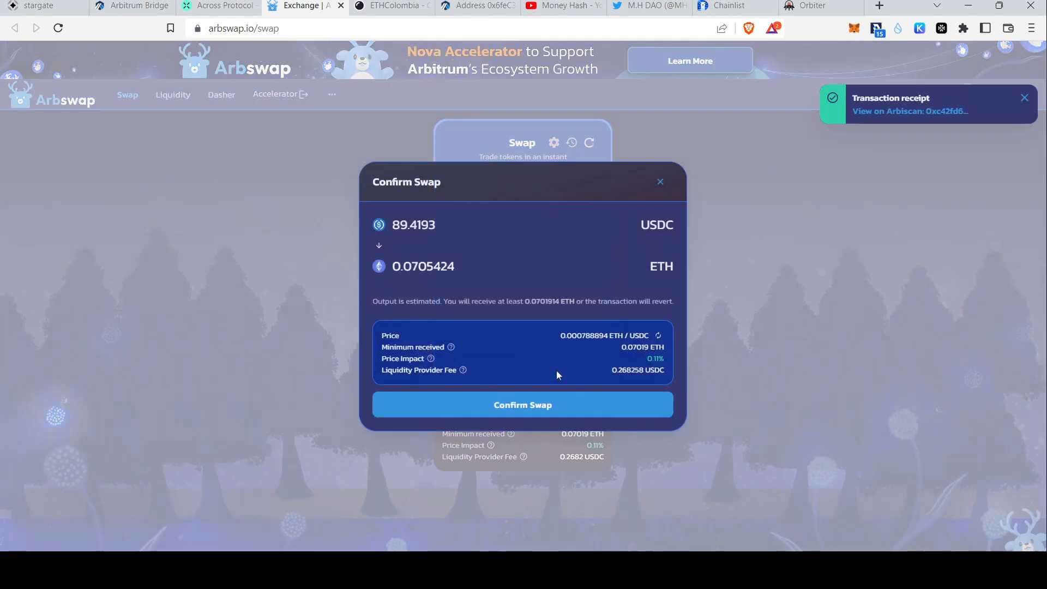
pyautogui.click(523, 406)
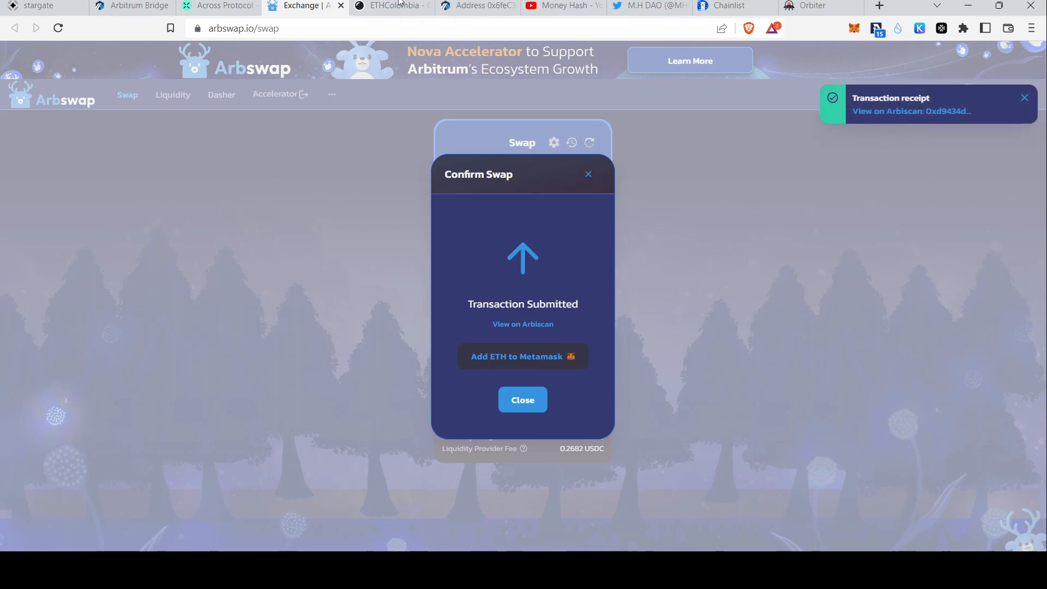
# - Switch back to Orbiter, change the transfer token to USDC, and set the amount to the maximum
pyautogui.click(797, 2)
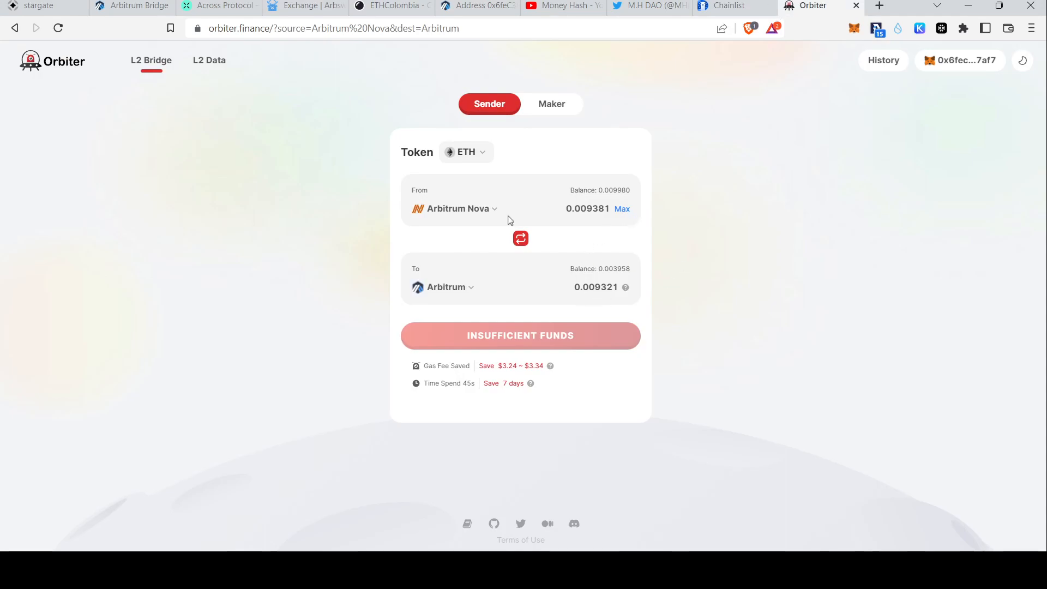
pyautogui.click(475, 156)
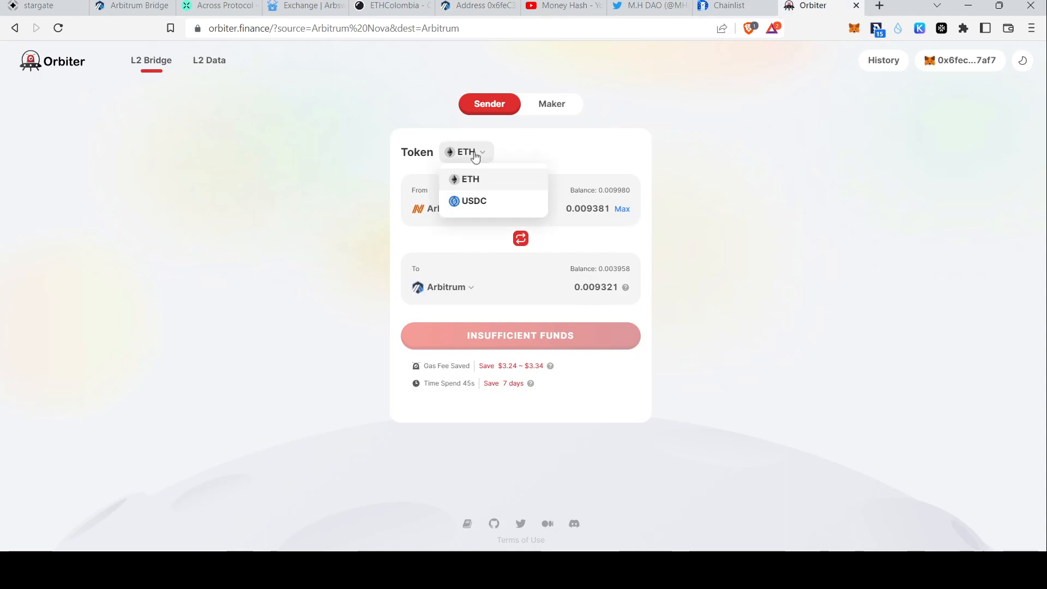
pyautogui.click(484, 201)
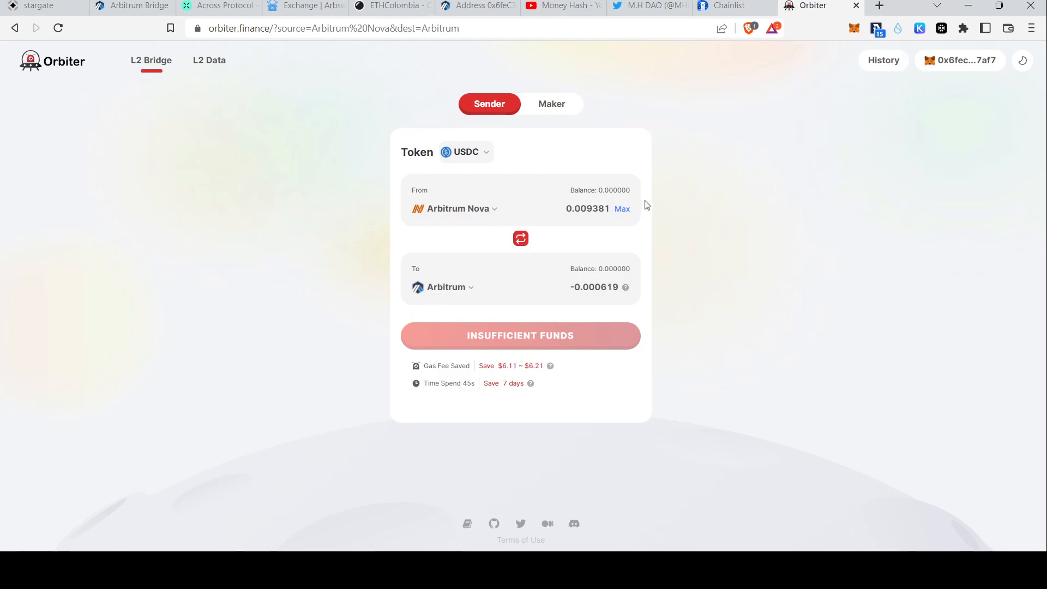
pyautogui.click(622, 210)
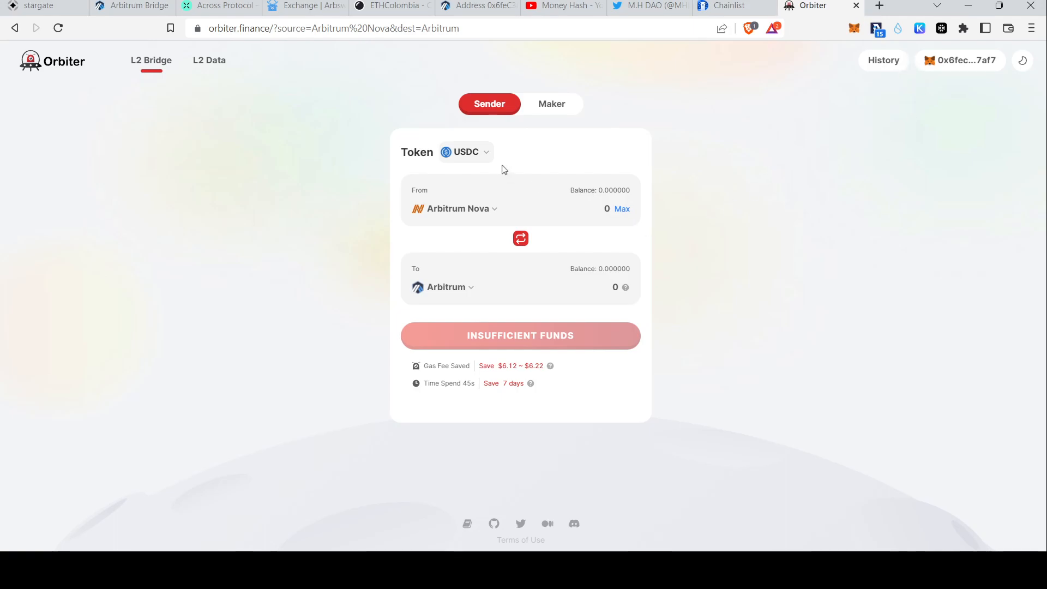
# - Switch the Orbiter transfer token back to ETH and send the maximum, 0.080212 ETH, from Arbitrum Nova to Arbitrum
pyautogui.click(487, 158)
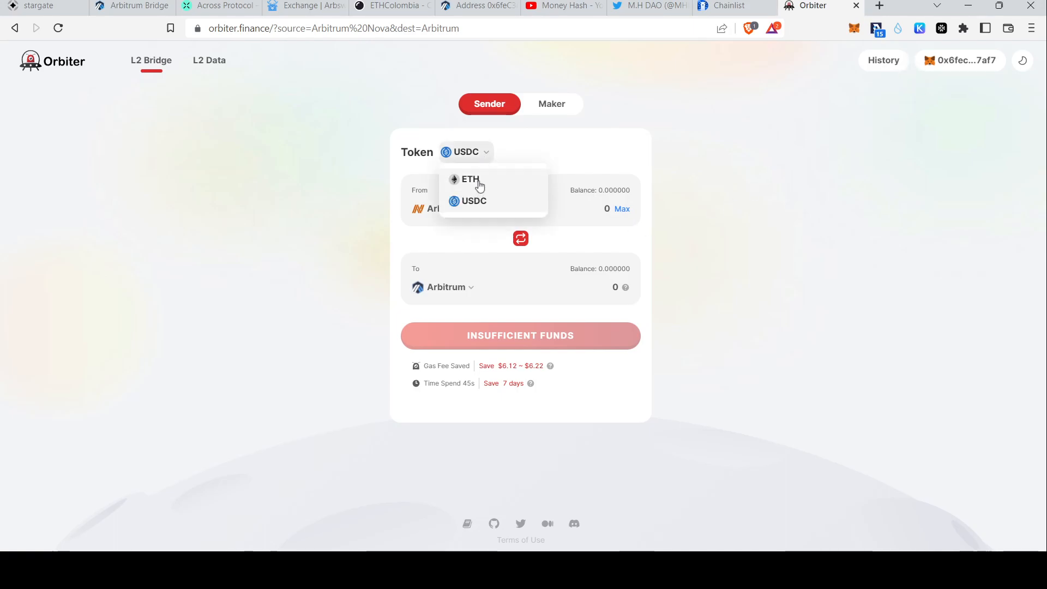
pyautogui.click(479, 182)
pyautogui.click(625, 209)
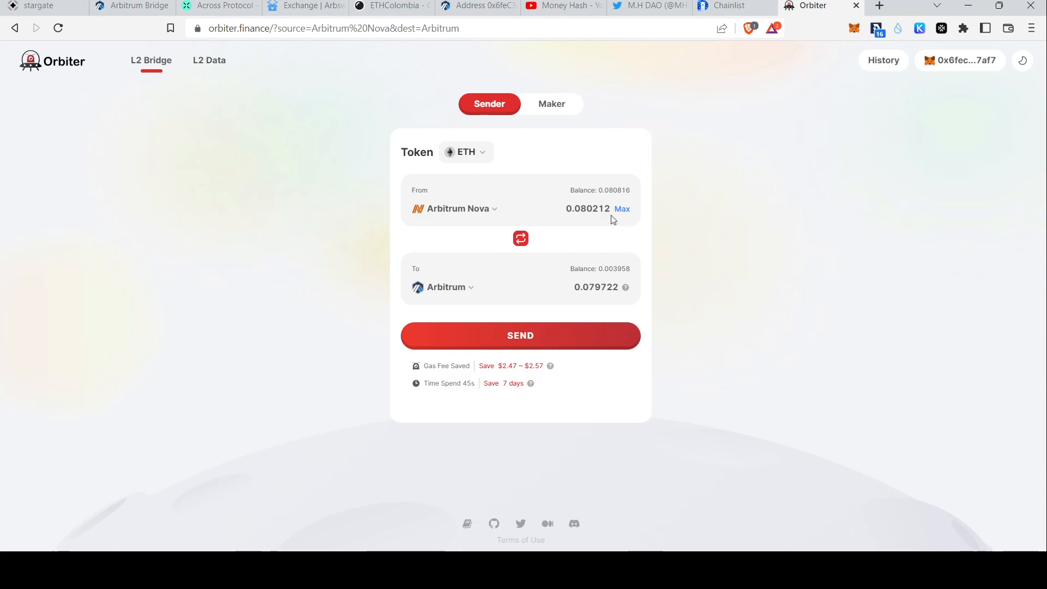
pyautogui.click(537, 340)
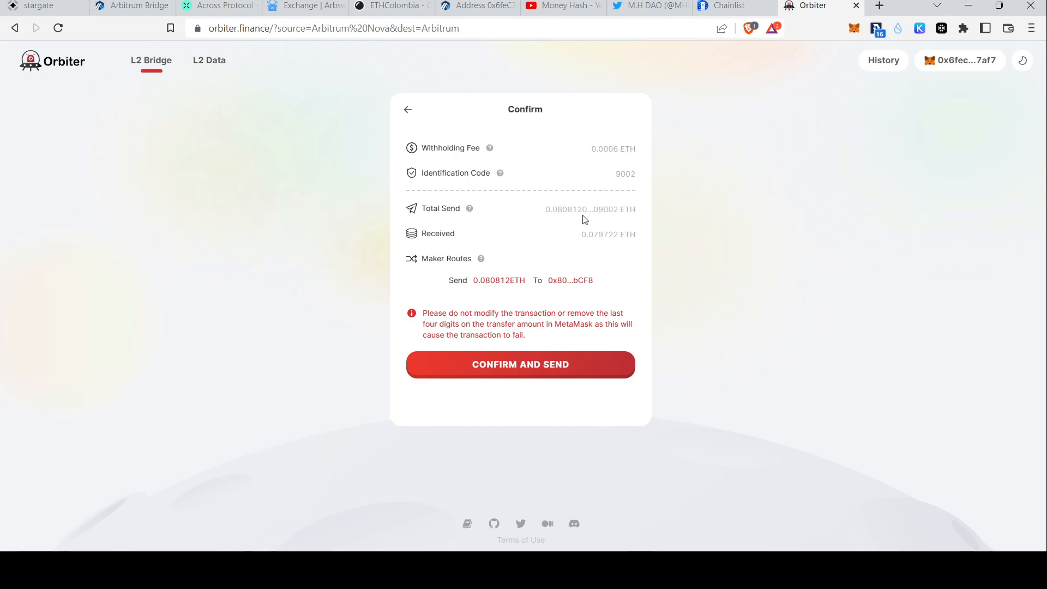
pyautogui.click(532, 376)
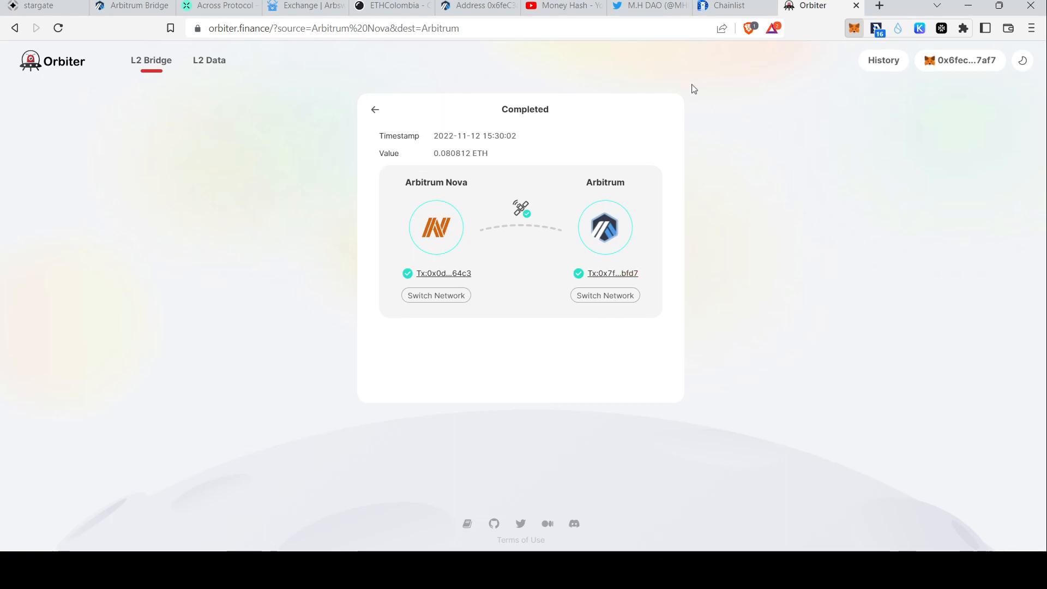
# - Review the Arbitrum Bridge and Across pages, and dismiss the submitted-swap notice in Arbswap
pyautogui.click(153, 4)
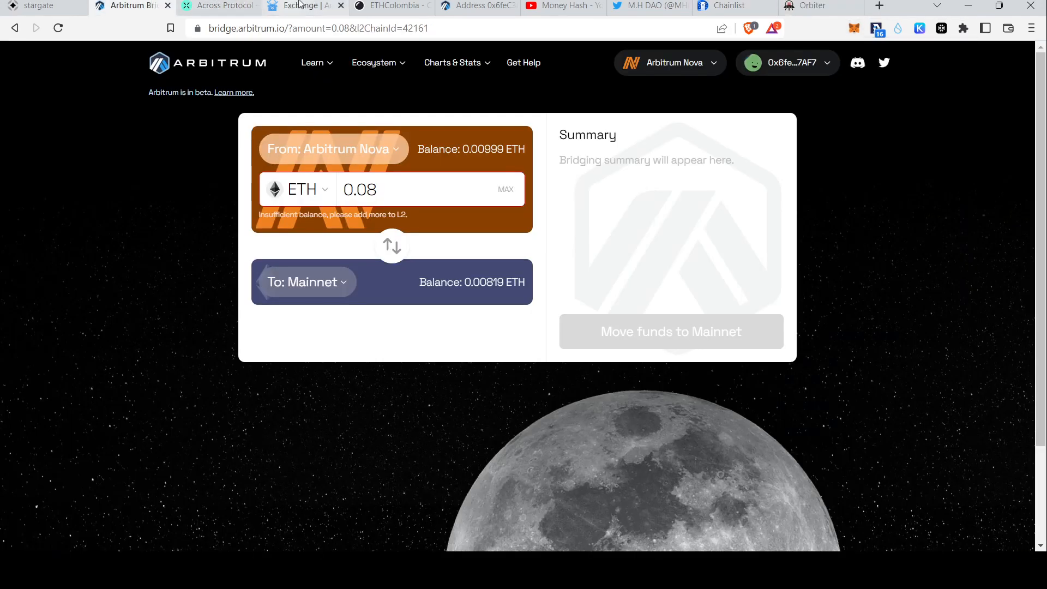
pyautogui.click(243, 5)
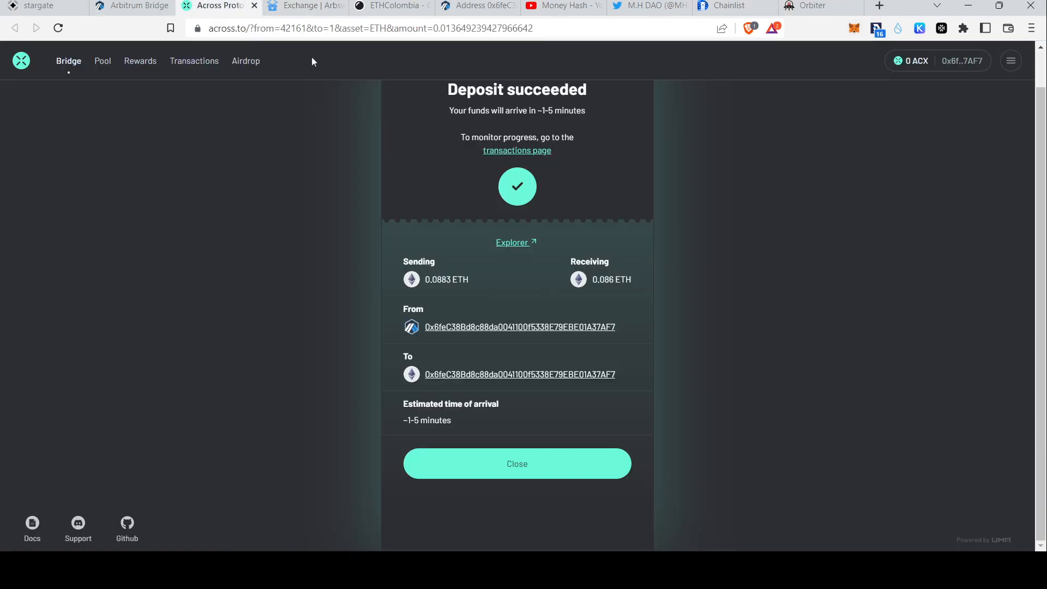
pyautogui.click(308, 5)
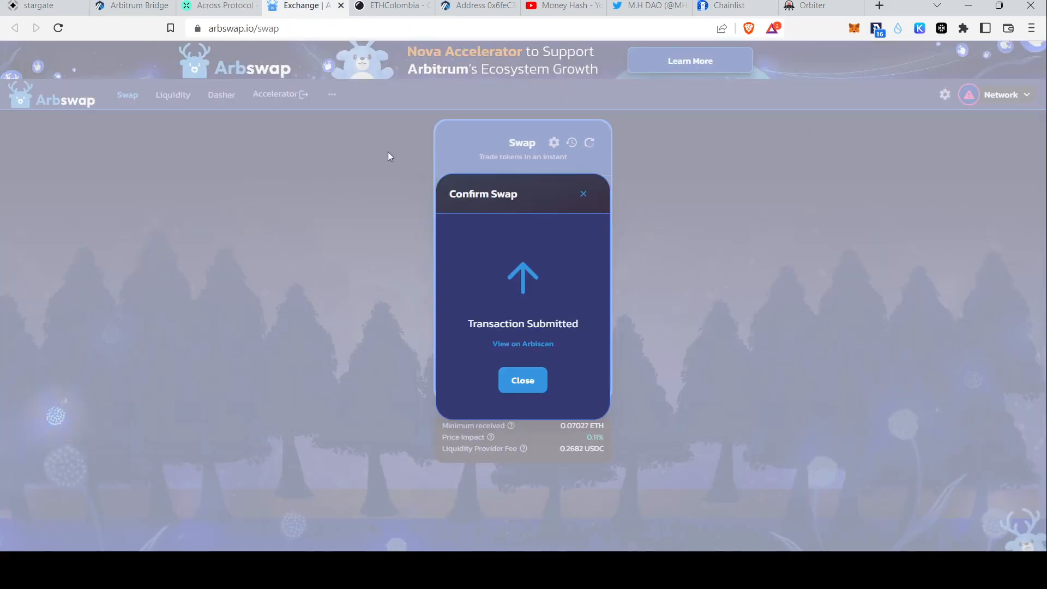
pyautogui.click(583, 195)
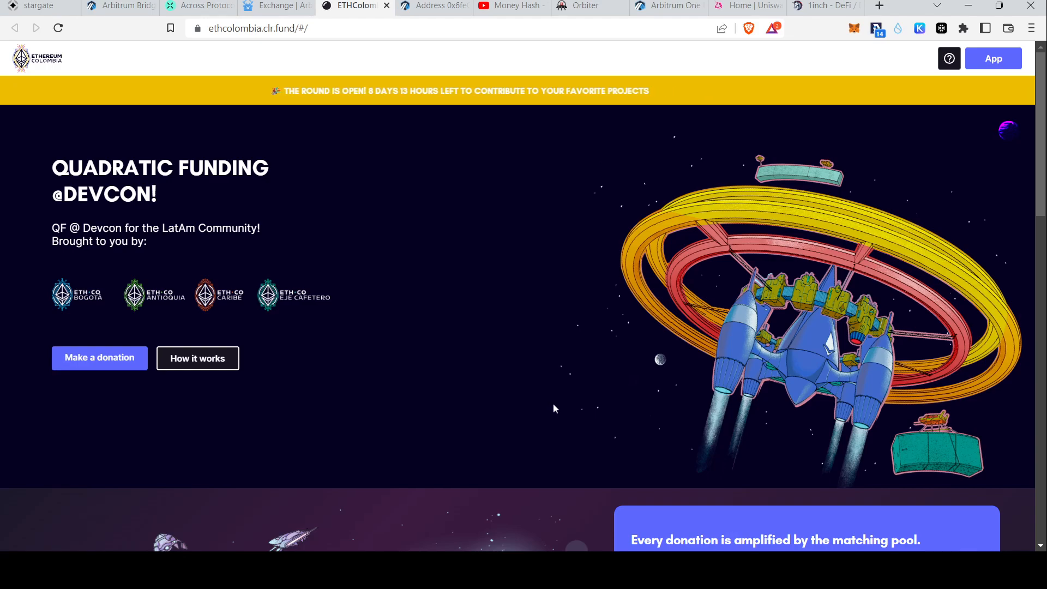
# - On the ETHColombia funding site, open the page about getting Arbitrum funds and connect the MetaMask wallet
pyautogui.scroll(-6, 450, 440)
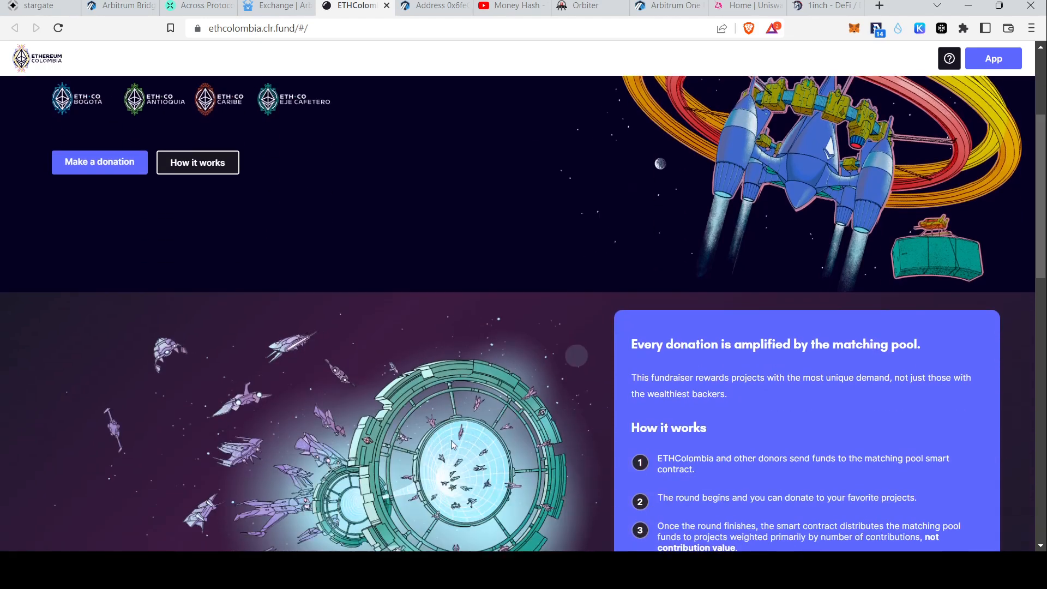
pyautogui.scroll(-5, 450, 429)
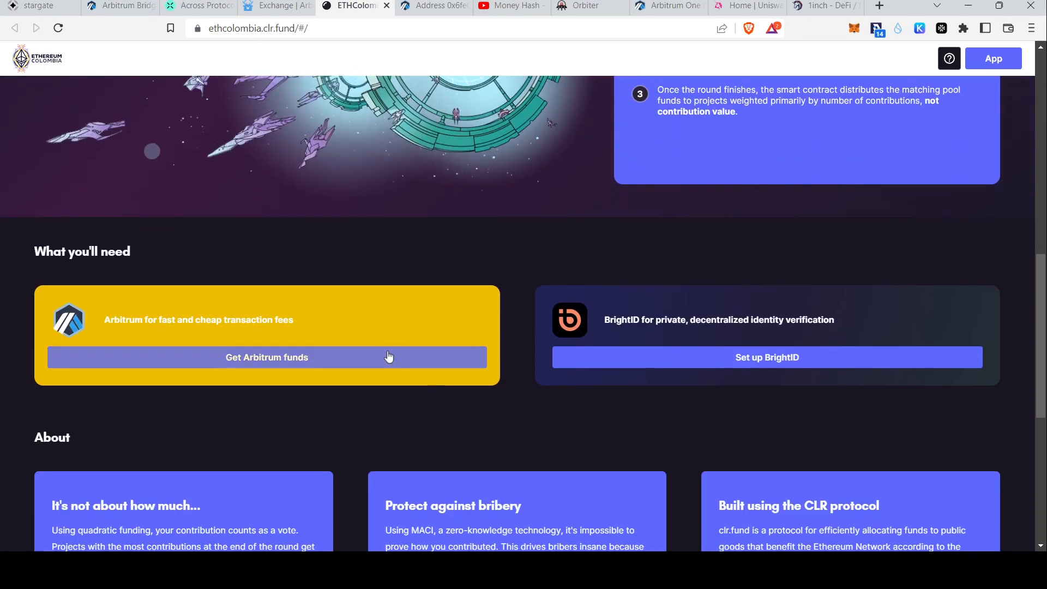
pyautogui.click(359, 362)
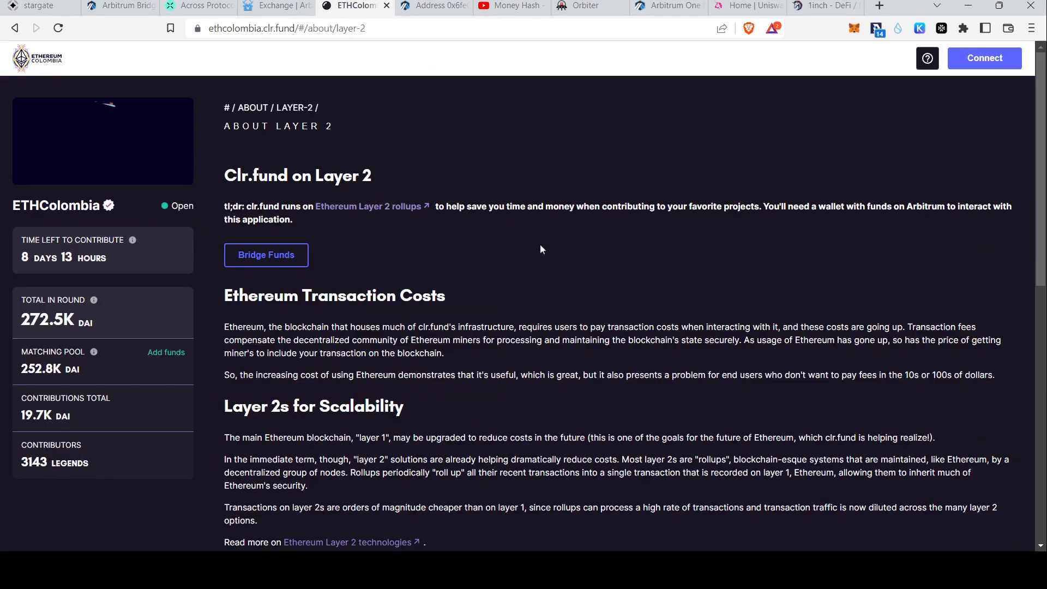
pyautogui.click(988, 58)
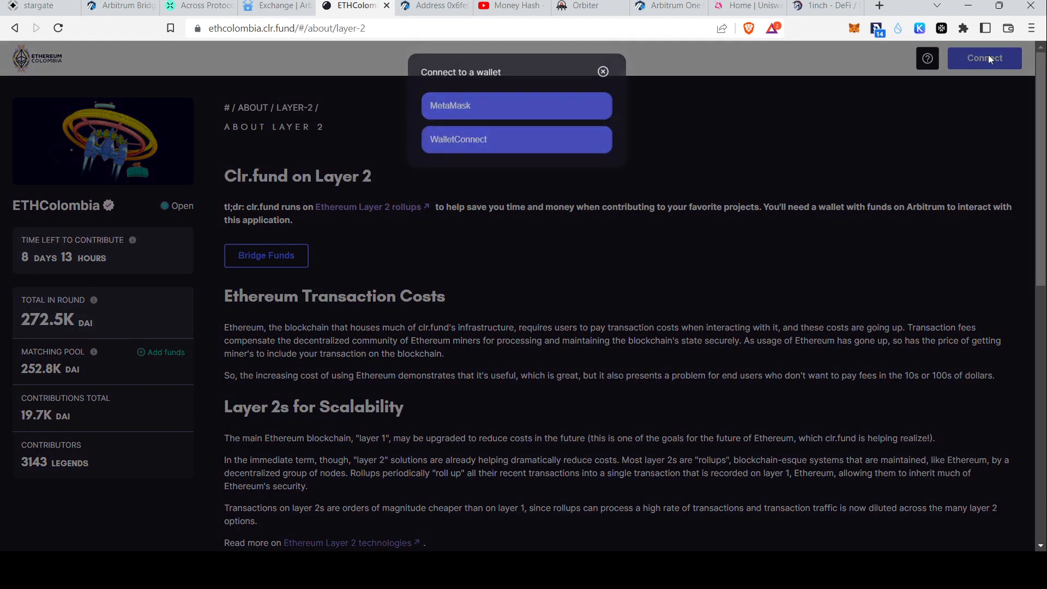
pyautogui.click(565, 118)
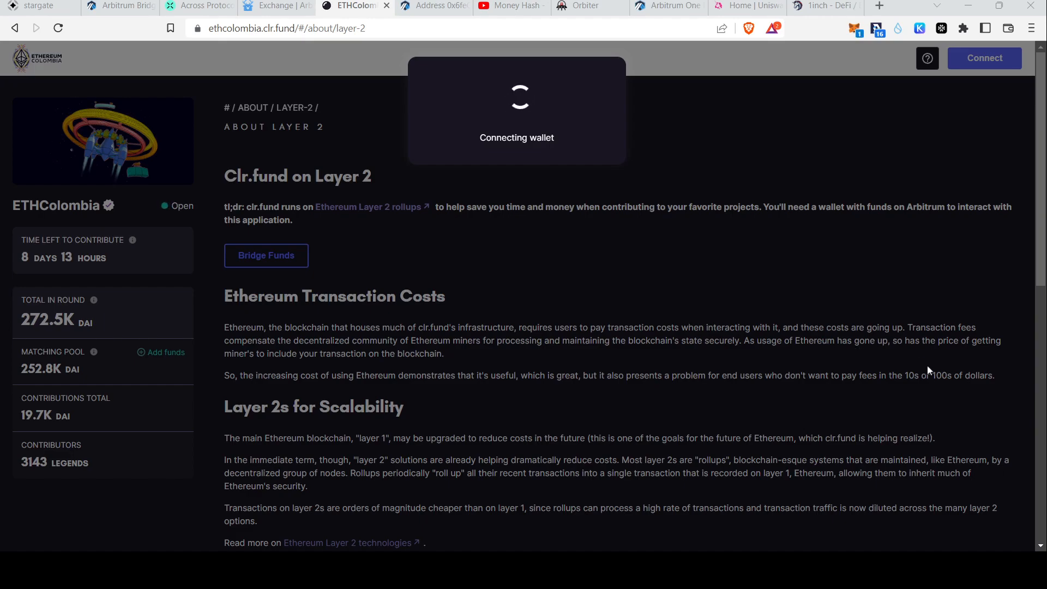
pyautogui.click(962, 377)
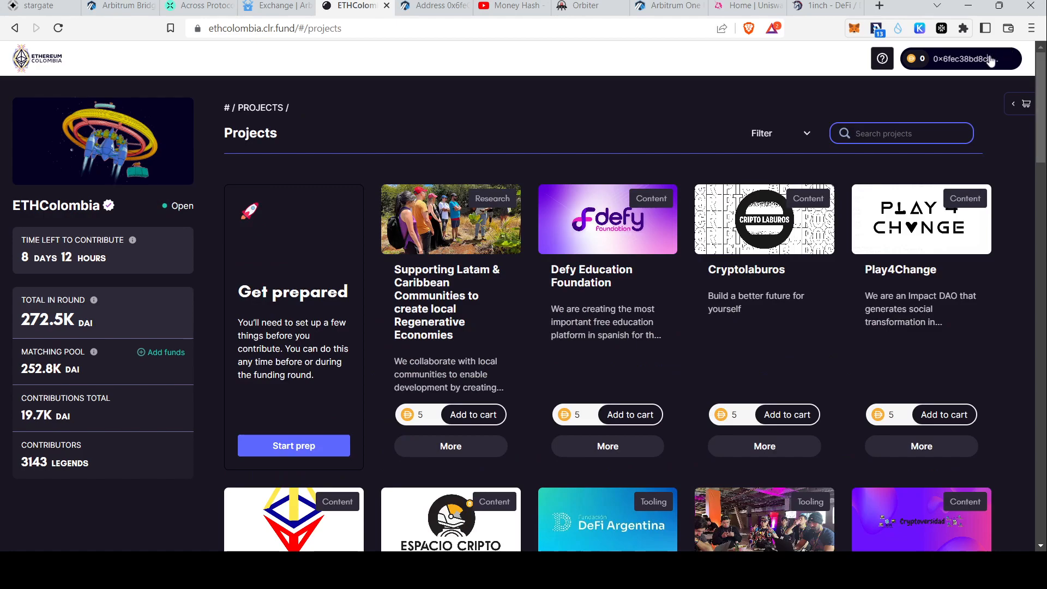
# - Open the connected wallet's details, start the BrightID setup, and declare that BrightID is installed
pyautogui.click(991, 60)
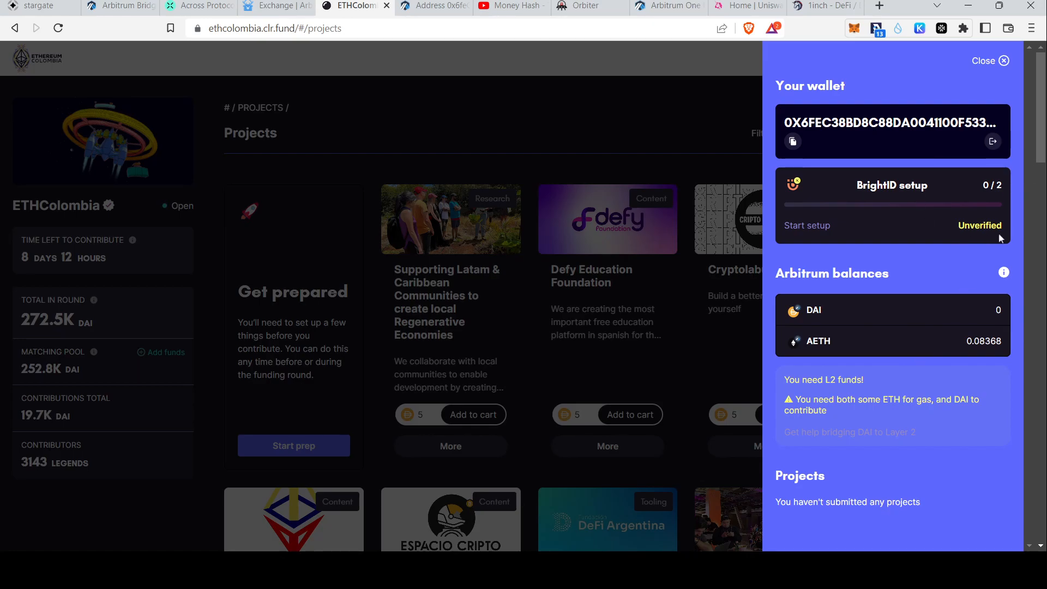
pyautogui.moveTo(981, 231)
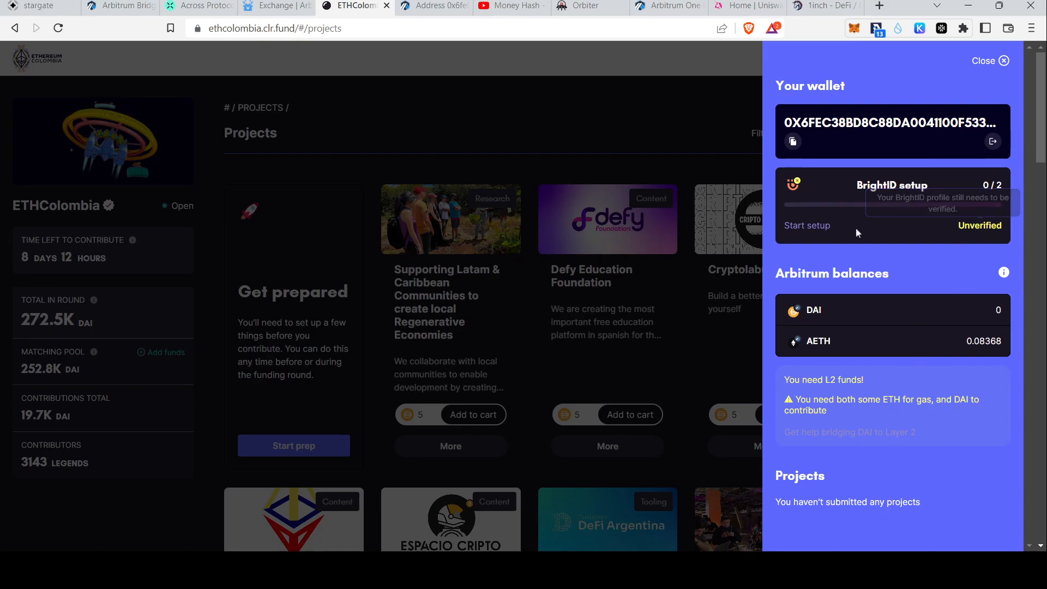
pyautogui.click(809, 226)
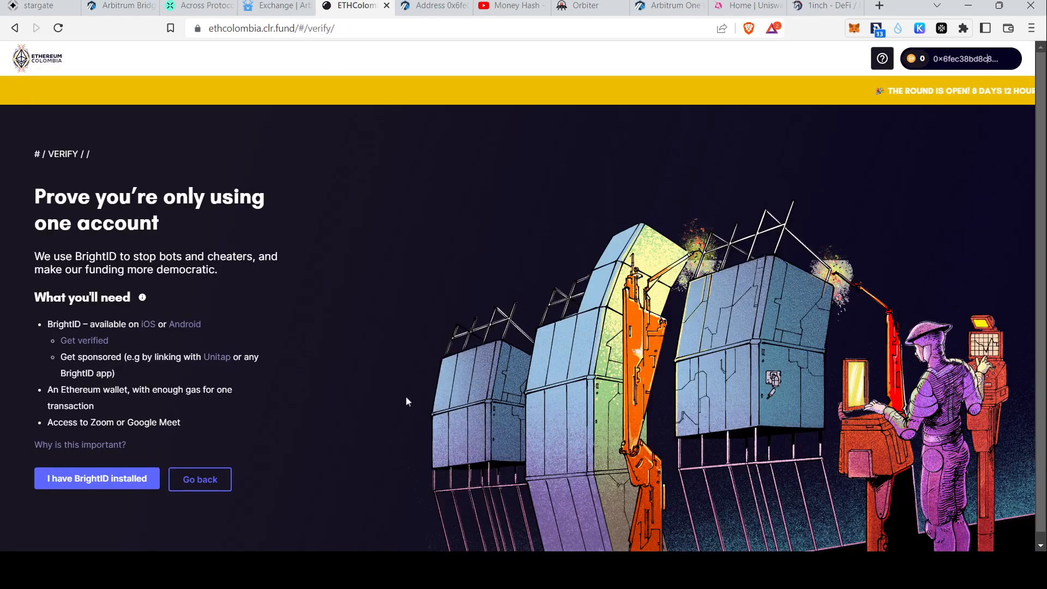
pyautogui.scroll(-1, 128, 436)
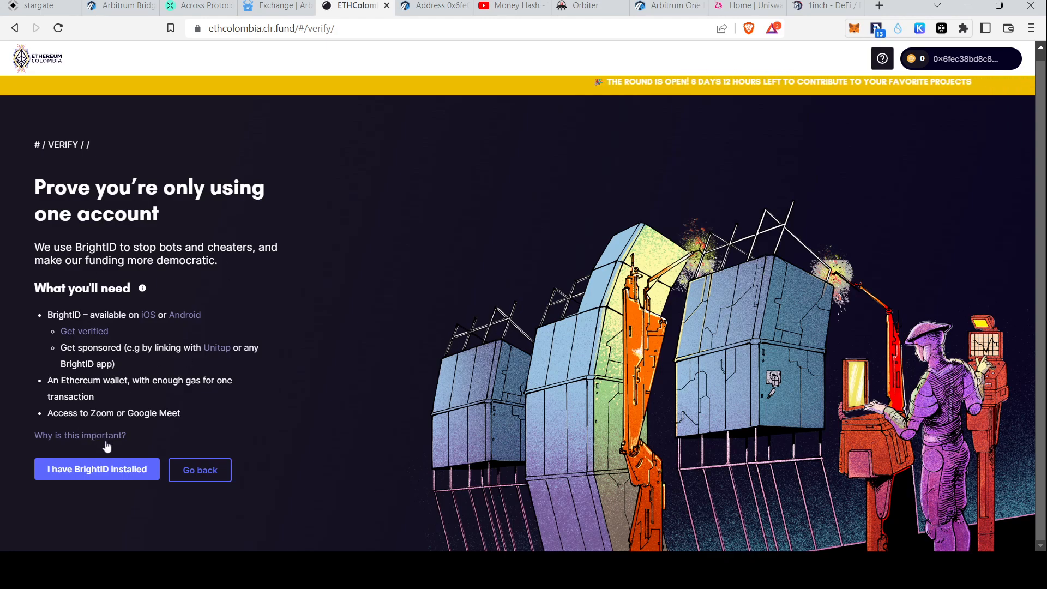
pyautogui.click(99, 472)
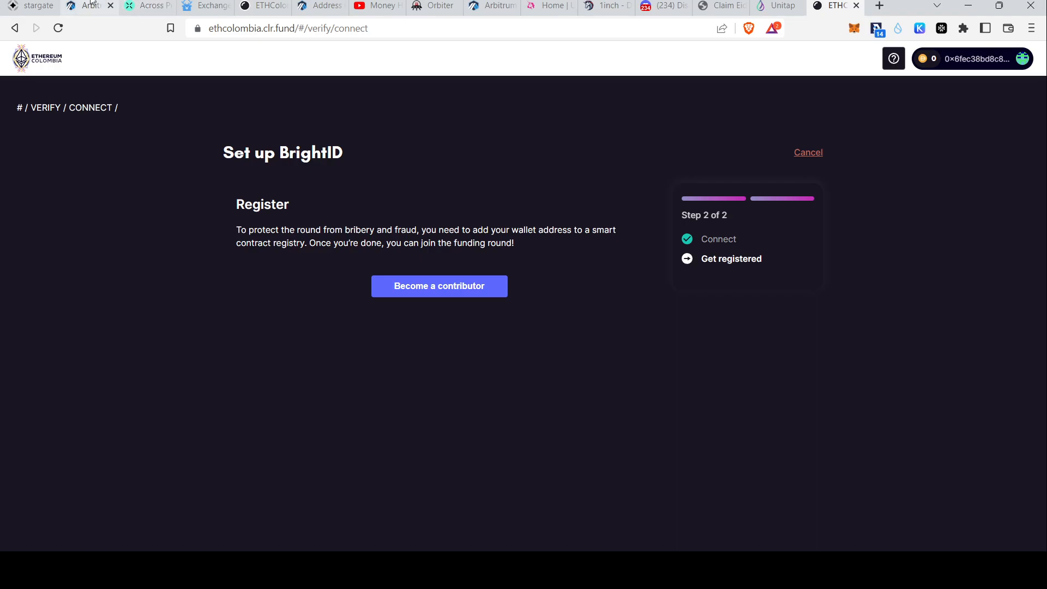
# - Examine the BrightID Discord announcements, the Unitap gas faucet, and the IDChain claim steps for linking an address to BrightID
pyautogui.click(662, 6)
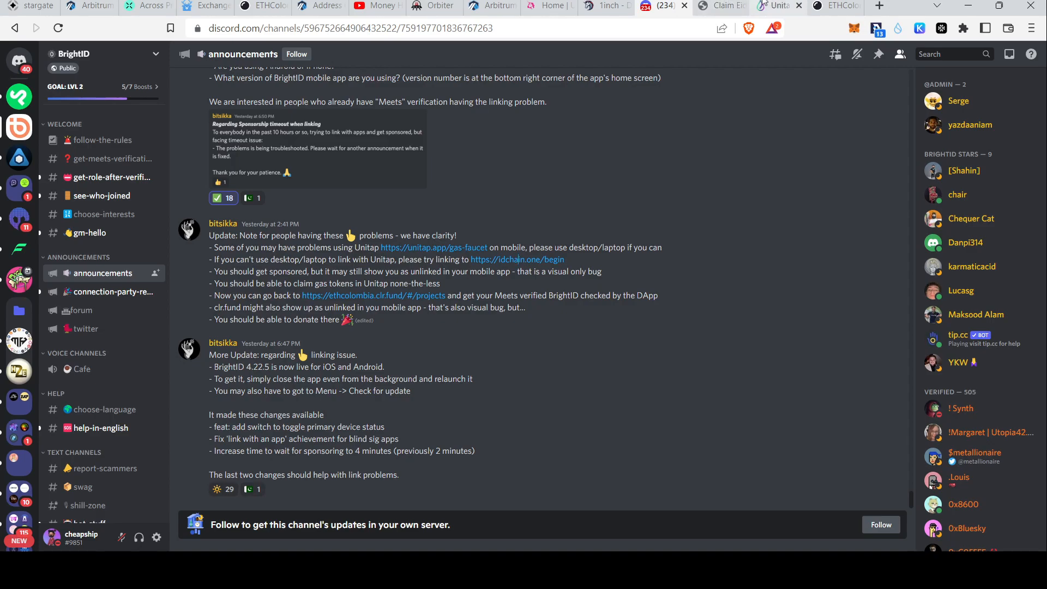
pyautogui.click(765, 5)
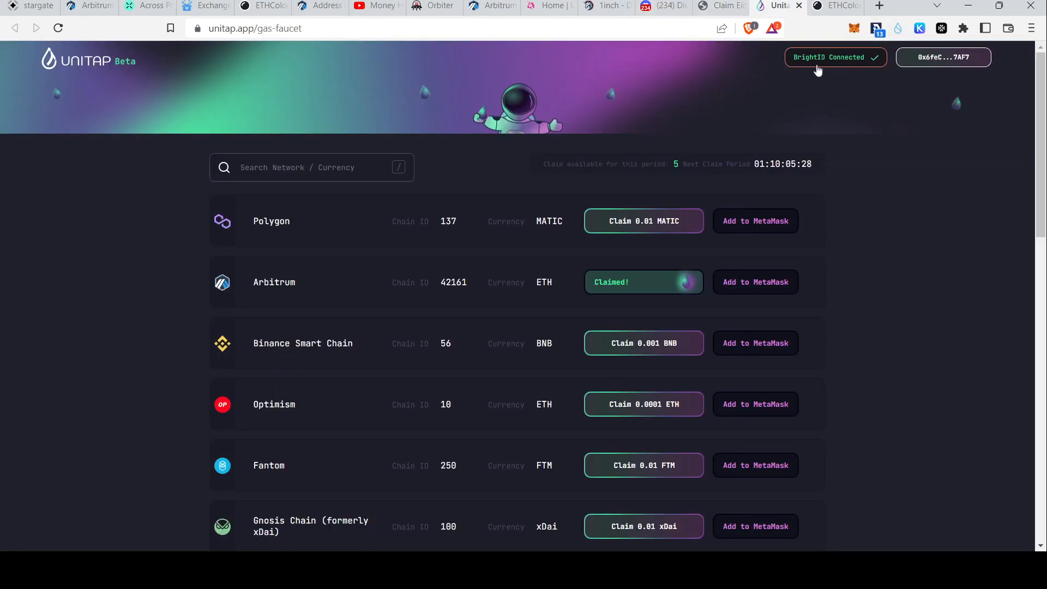
pyautogui.click(711, 6)
pyautogui.scroll(10, 755, 242)
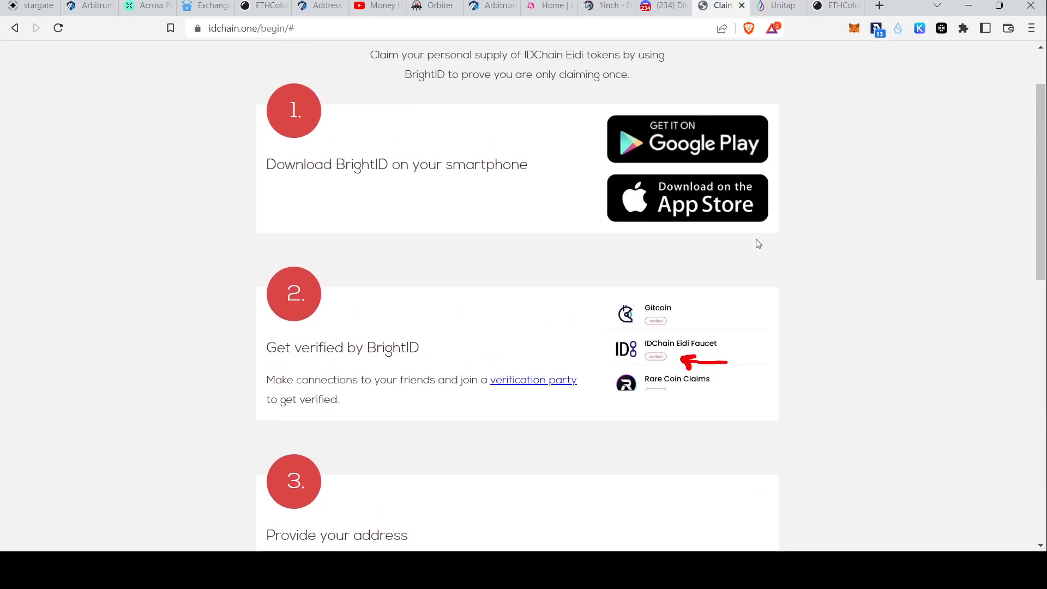
pyautogui.click(656, 5)
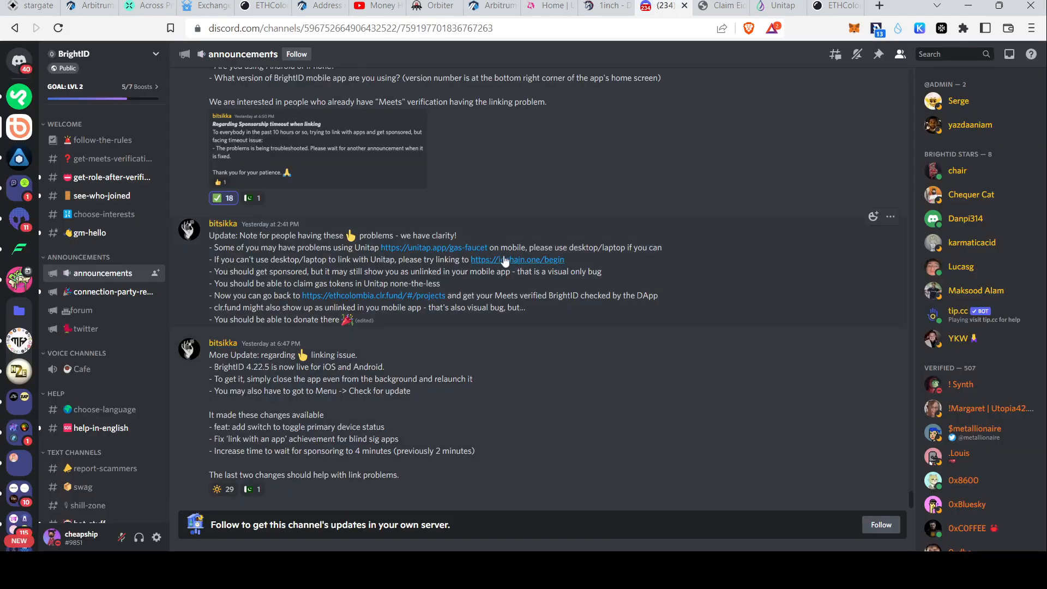
pyautogui.click(722, 5)
pyautogui.scroll(-5, 671, 256)
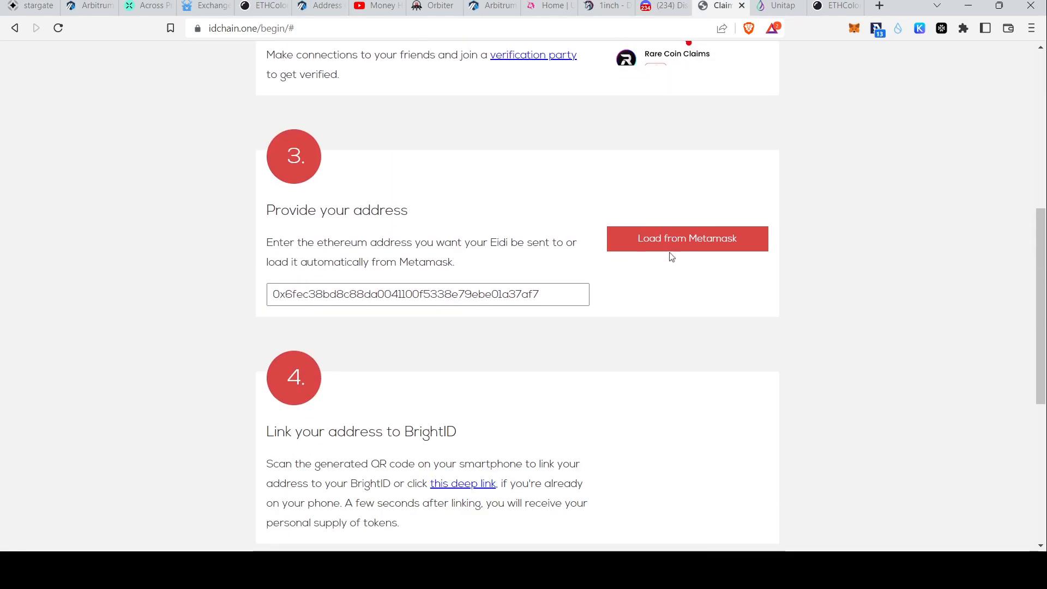
pyautogui.scroll(-3, 631, 312)
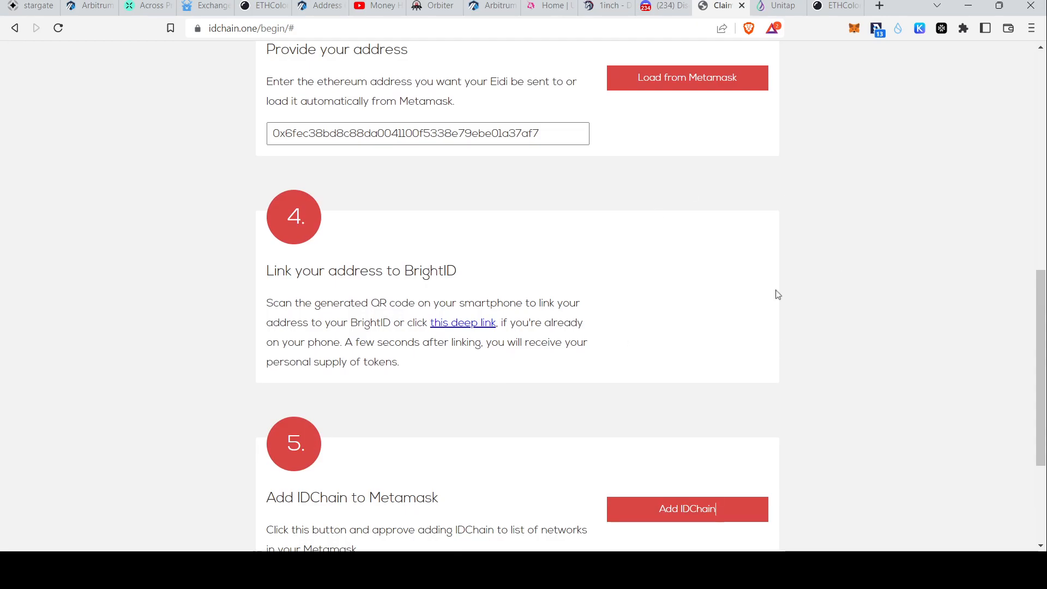
pyautogui.scroll(-3, 709, 368)
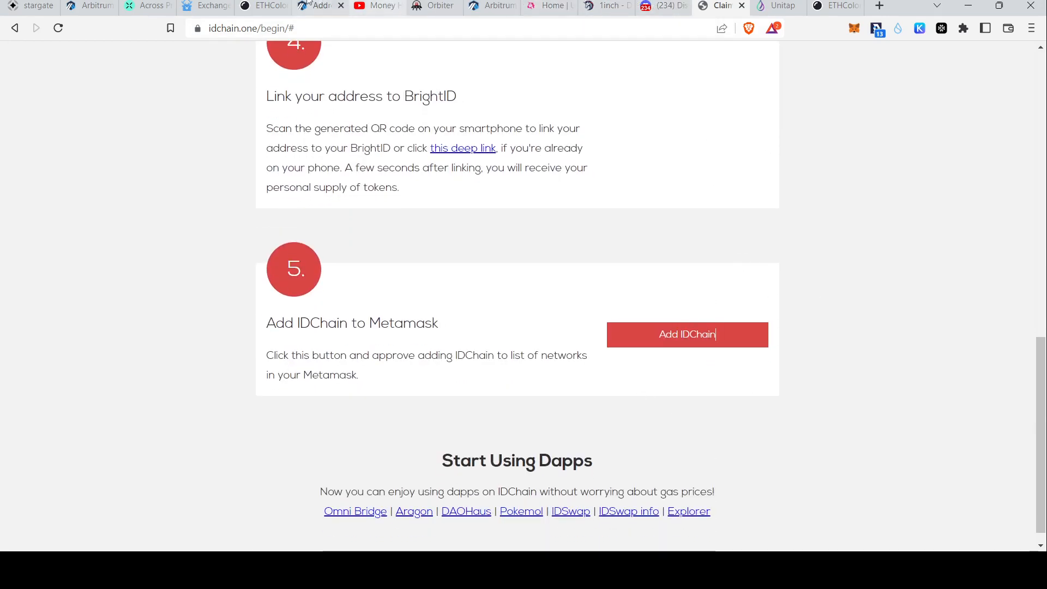
# - Return to the ETHColombia BrightID setup, register the wallet as a contributor, and check its verification status
pyautogui.click(273, 4)
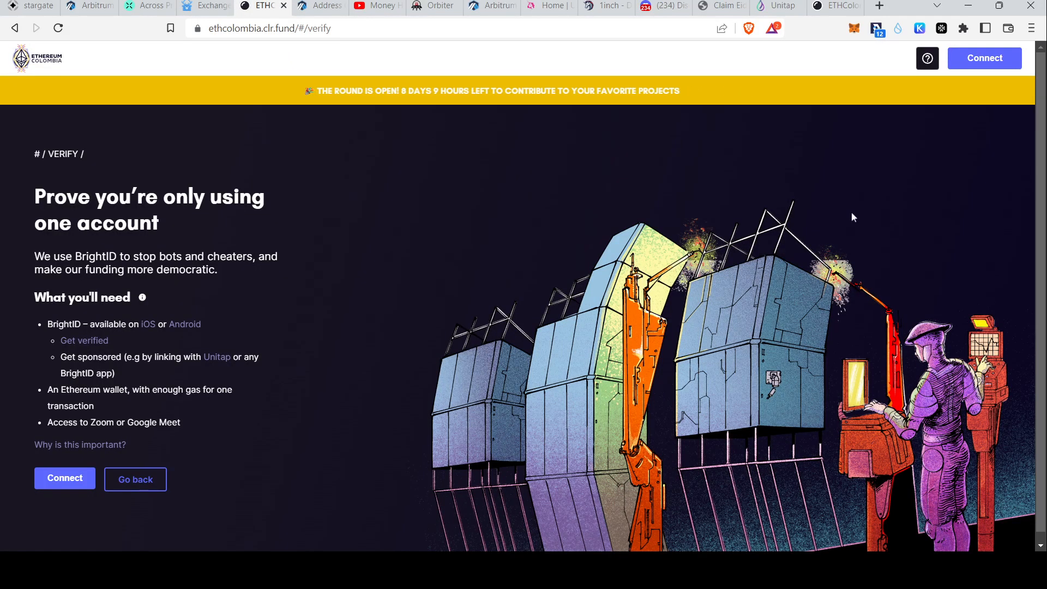
pyautogui.click(826, 6)
pyautogui.click(954, 60)
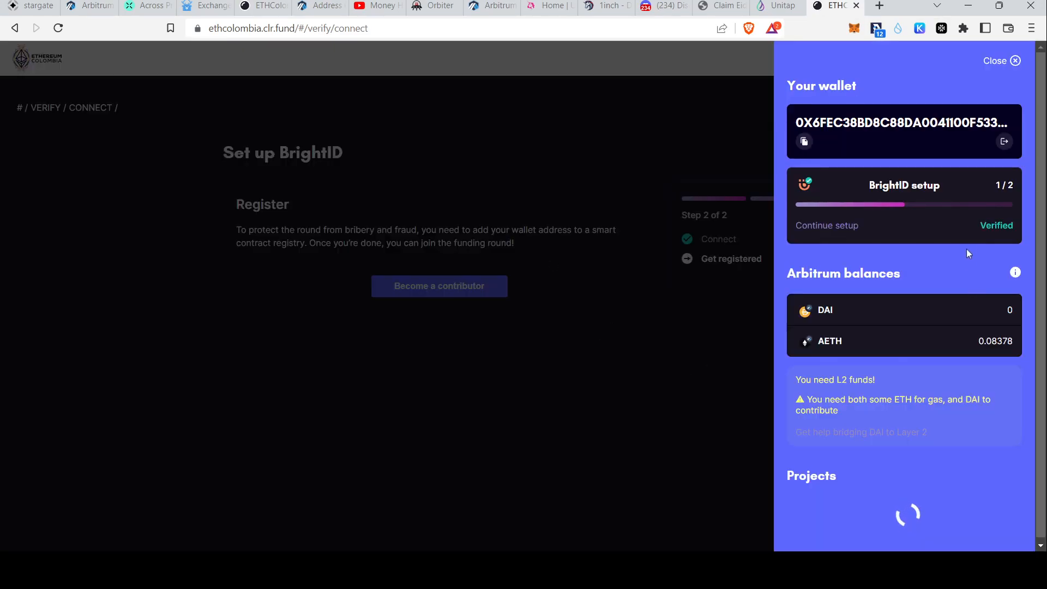
pyautogui.click(827, 225)
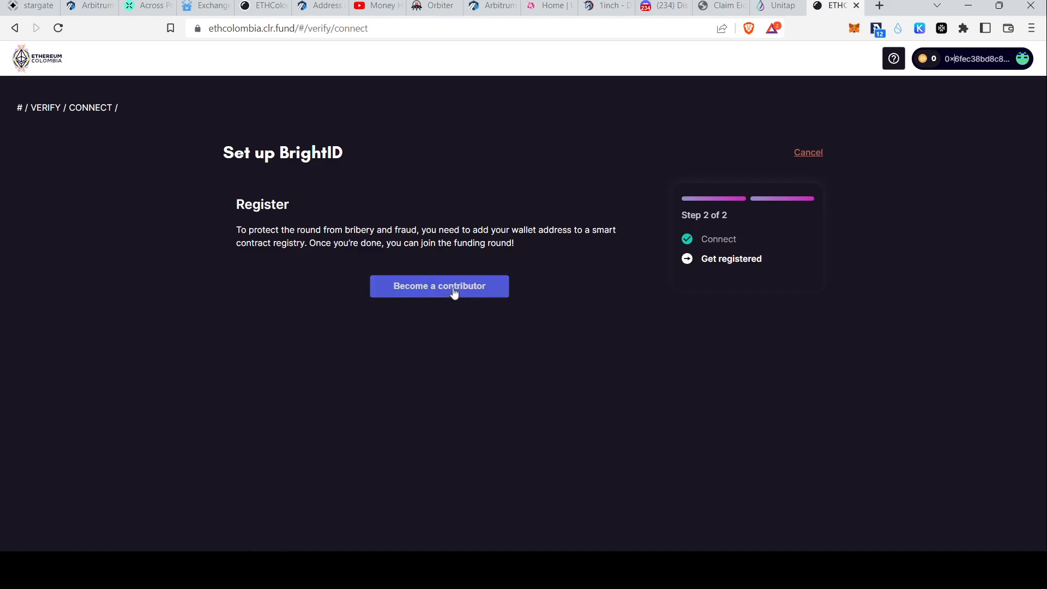
pyautogui.click(454, 293)
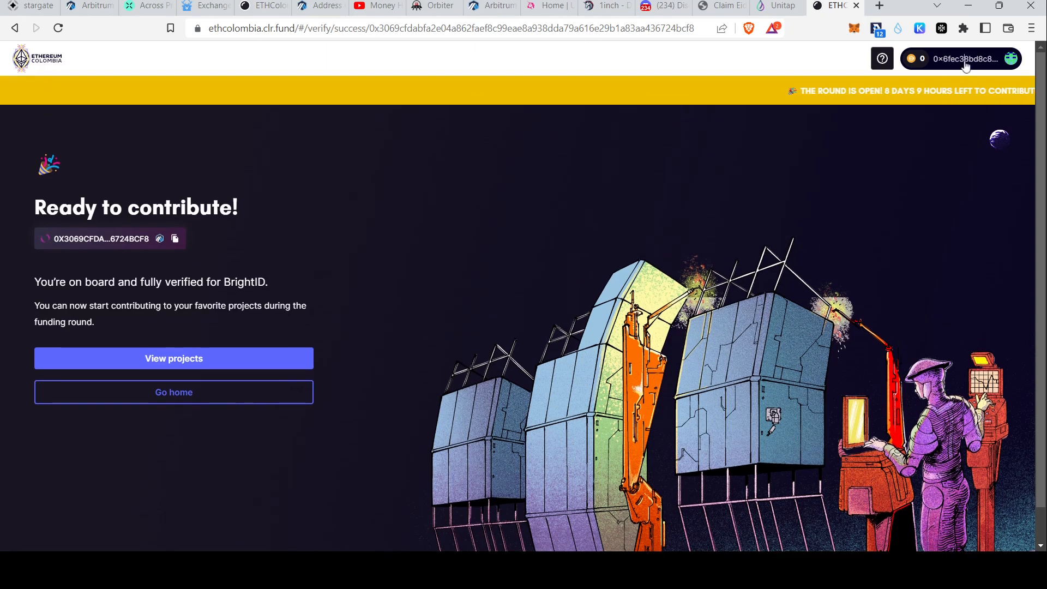
pyautogui.click(965, 66)
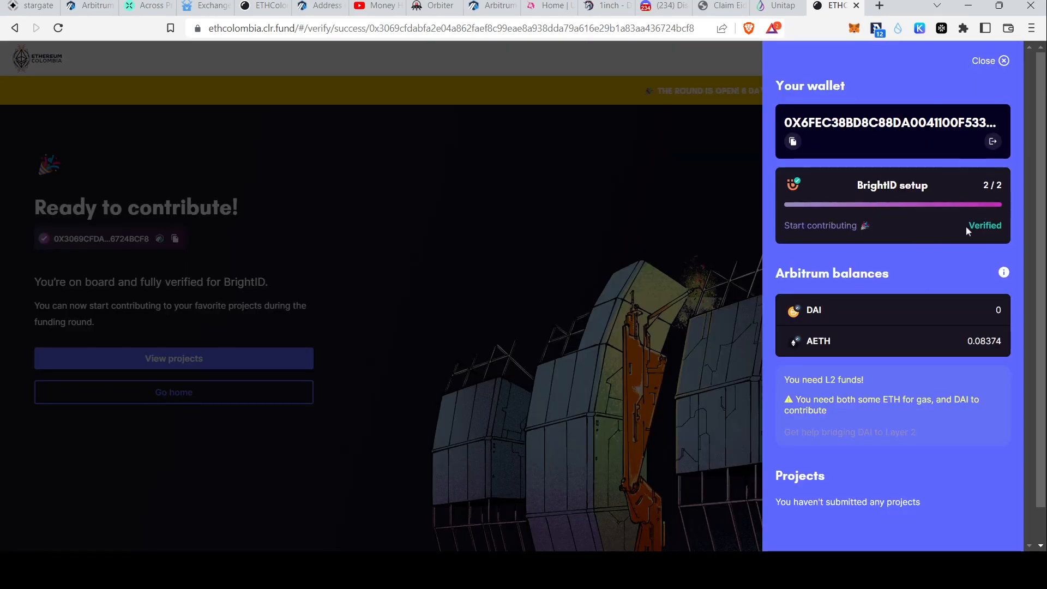
pyautogui.click(626, 418)
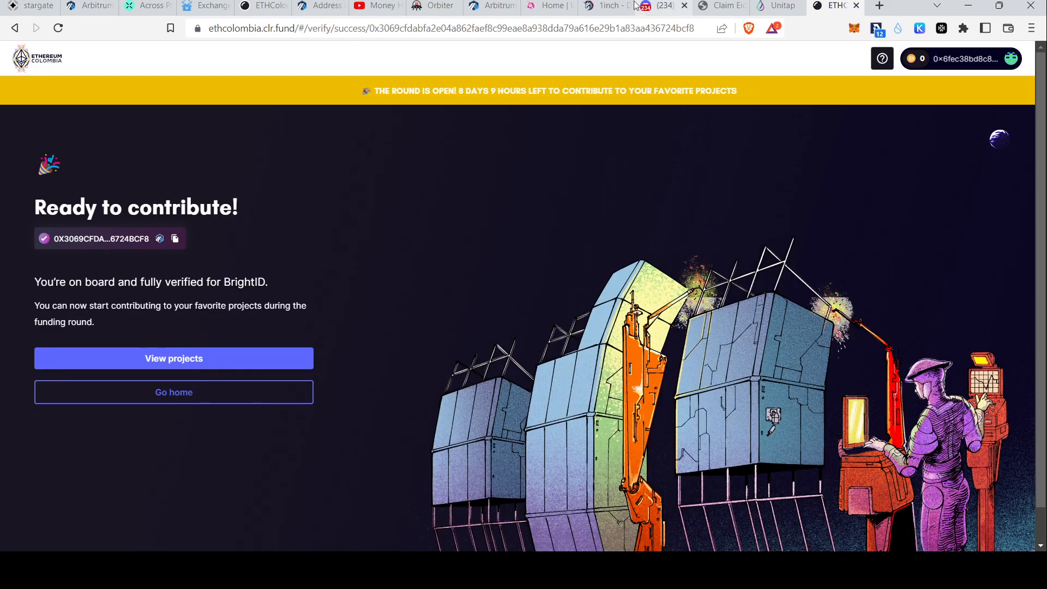
# - Switch to Uniswap, launch its swap app, and close the Uniswap home page
pyautogui.click(547, 5)
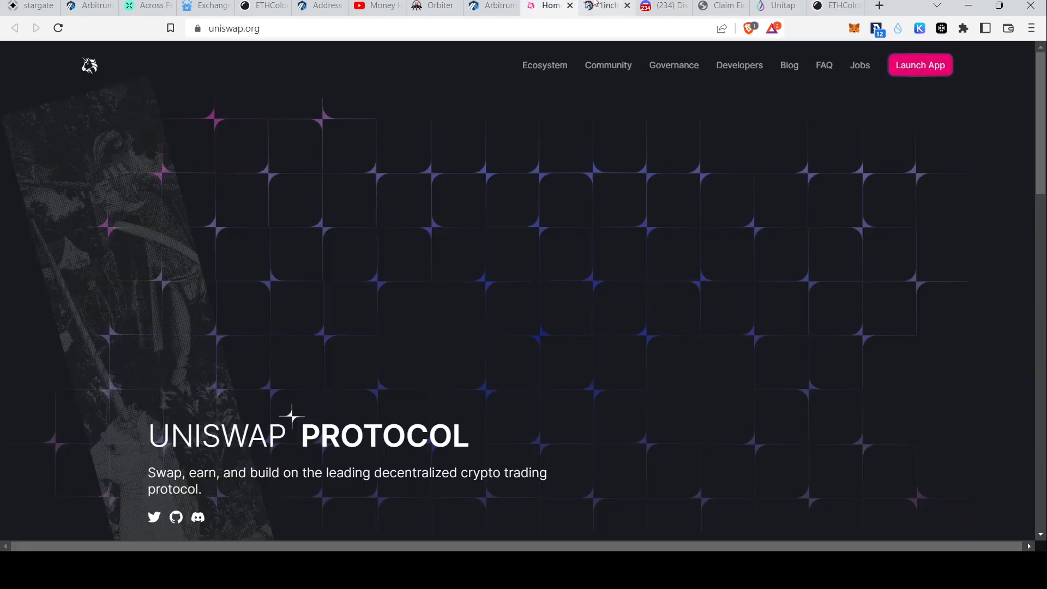
pyautogui.click(923, 71)
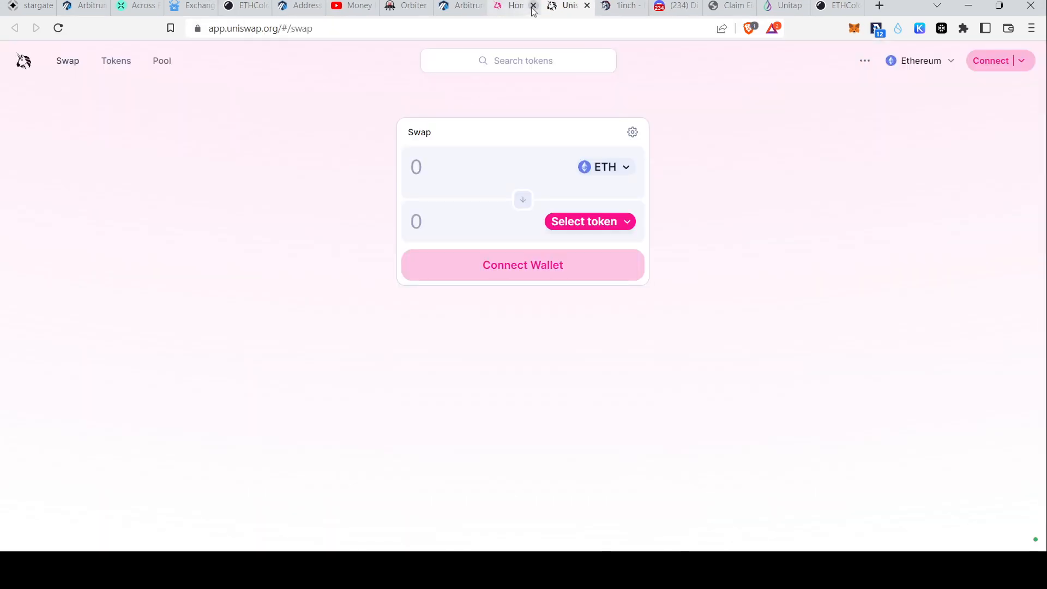
pyautogui.click(534, 6)
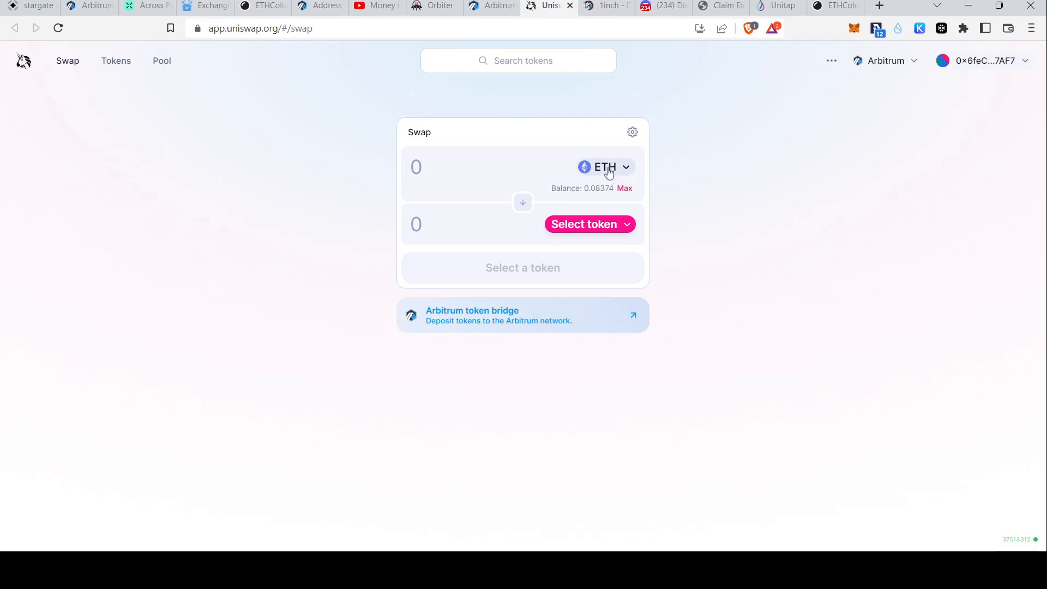
# - Swap ETH for exactly 20 DAI on Arbitrum, confirm the transaction, and dismiss the success notice
pyautogui.click(611, 226)
pyautogui.click(493, 186)
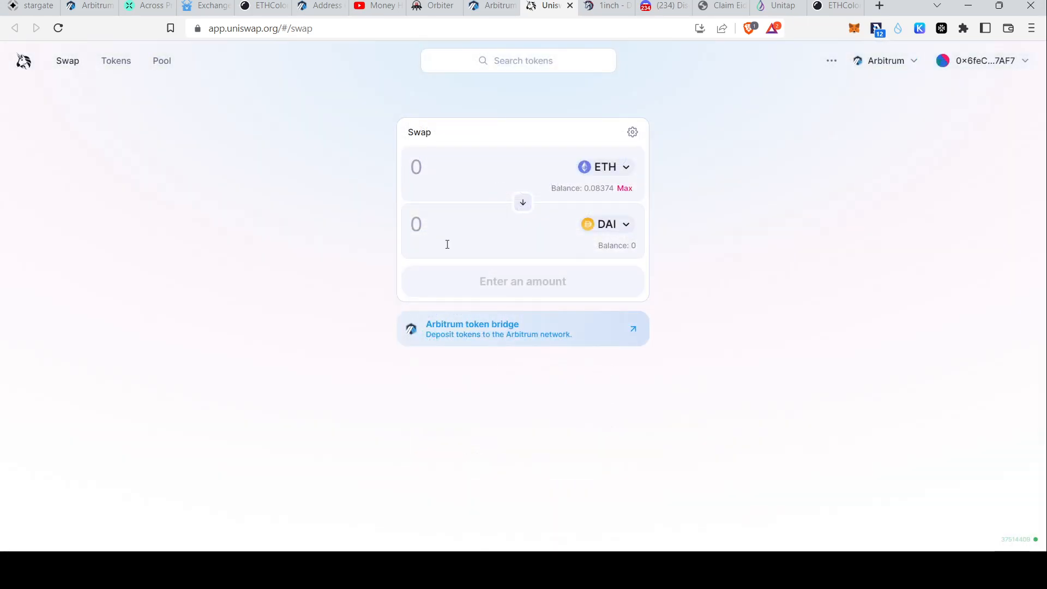
pyautogui.click(432, 232)
pyautogui.write('20')
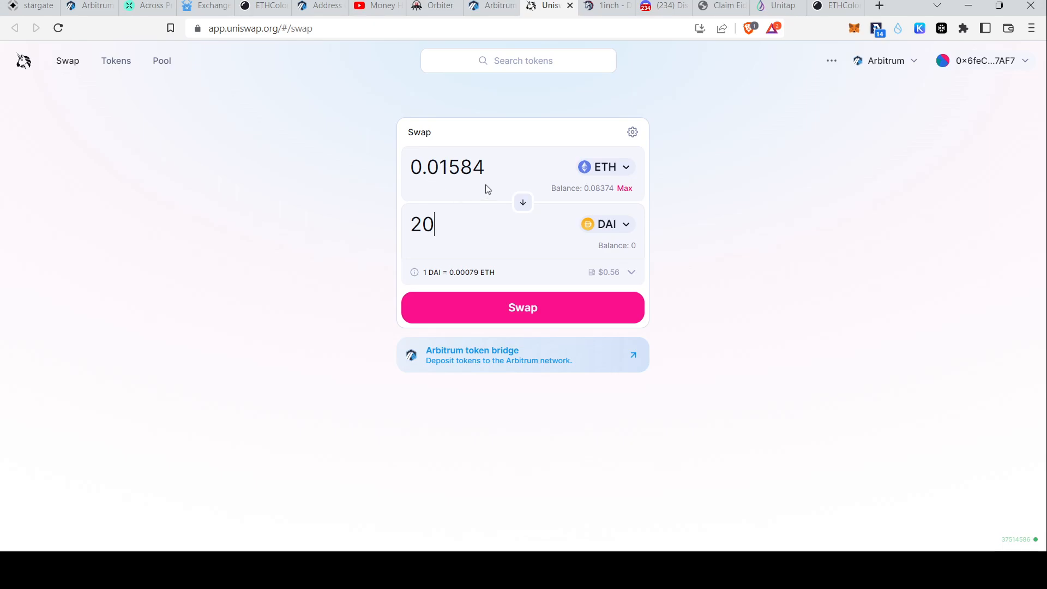
pyautogui.click(544, 321)
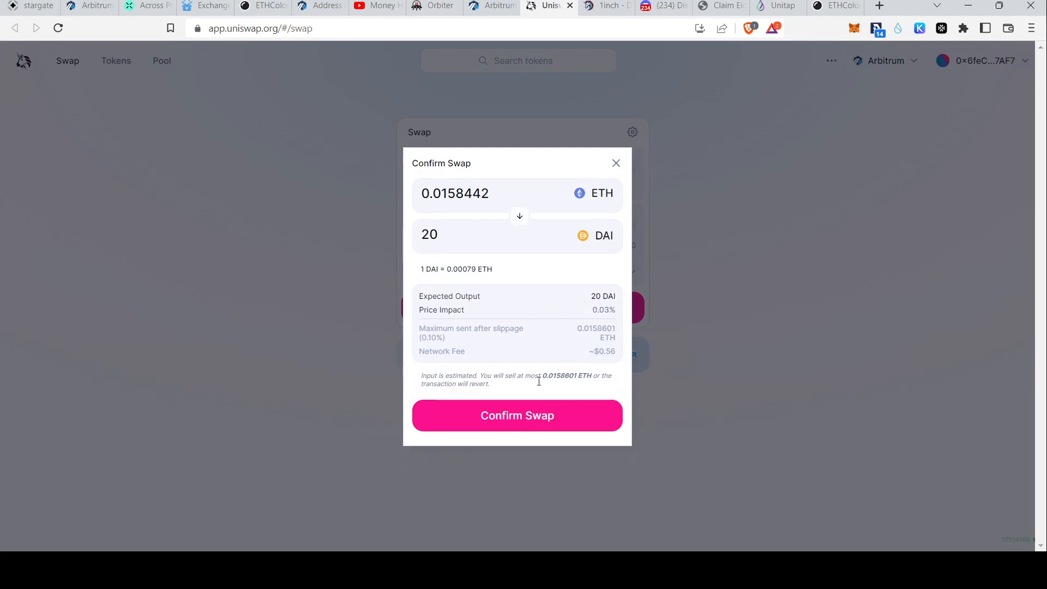
pyautogui.click(553, 416)
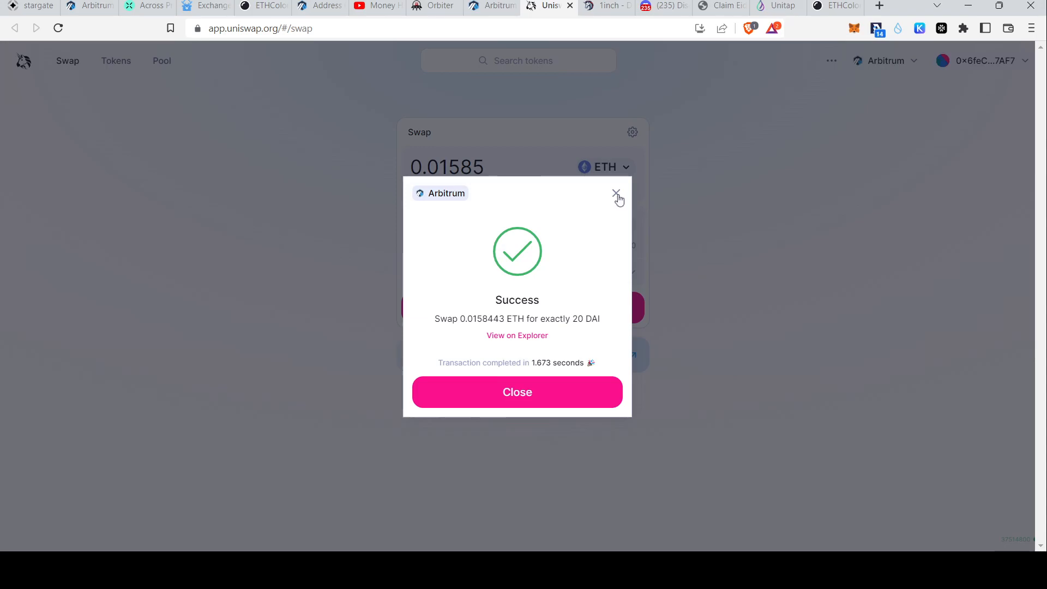
pyautogui.click(617, 194)
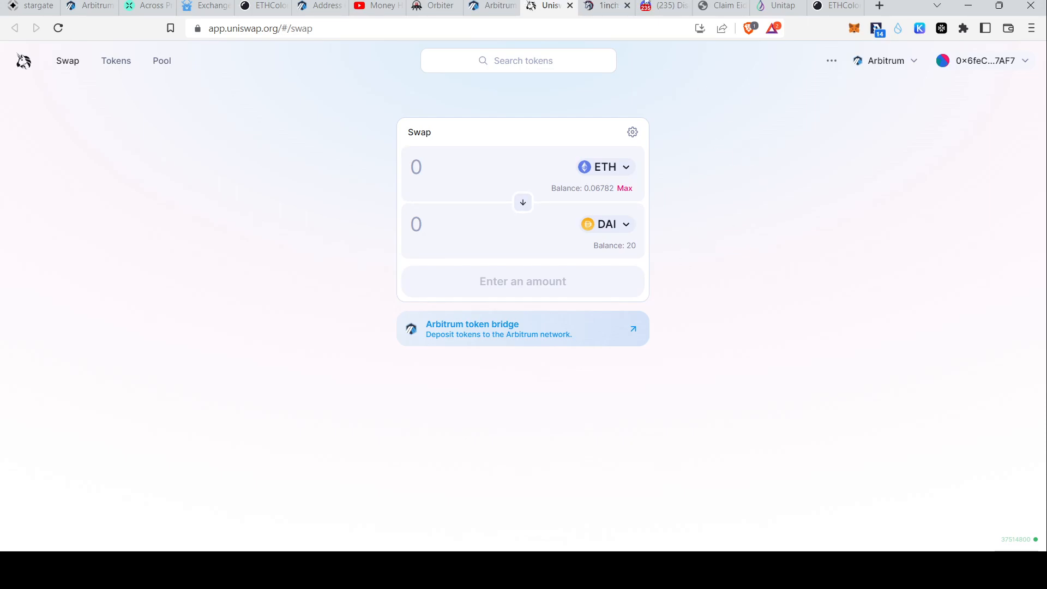
# - Switch to ETHColombia, view its projects, and put web3beach and seven other projects in the cart at 1.1 DAI each
pyautogui.click(821, 6)
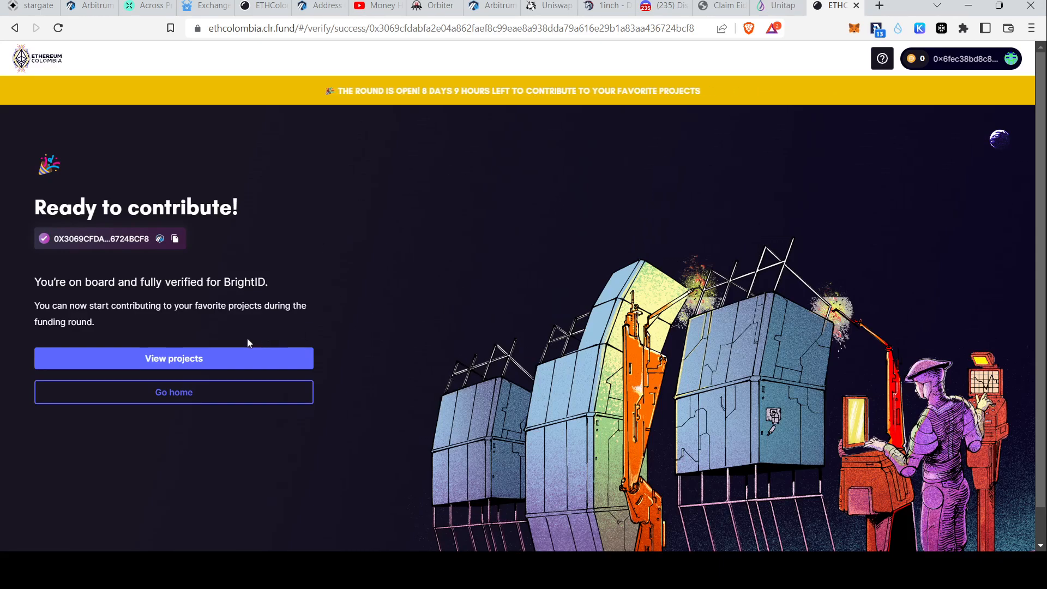
pyautogui.click(238, 358)
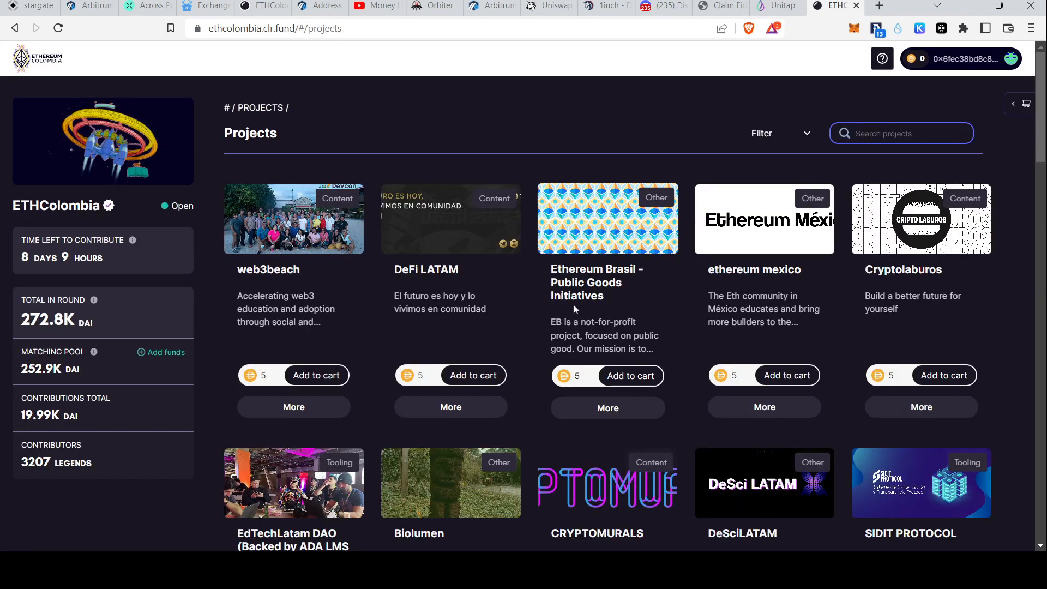
pyautogui.scroll(-10, 644, 389)
pyautogui.scroll(10, 644, 388)
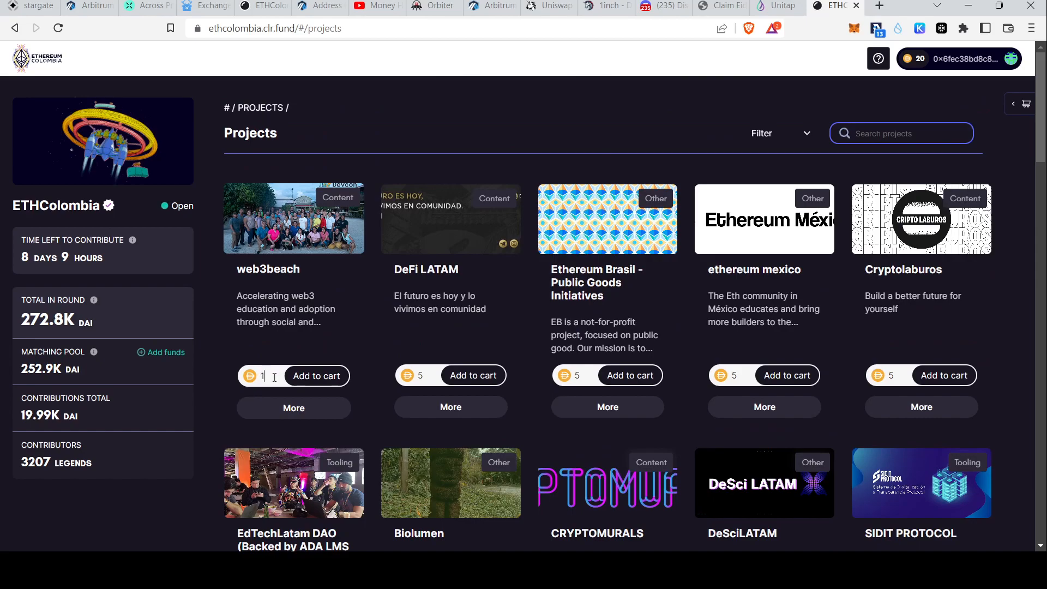
pyautogui.click(315, 376)
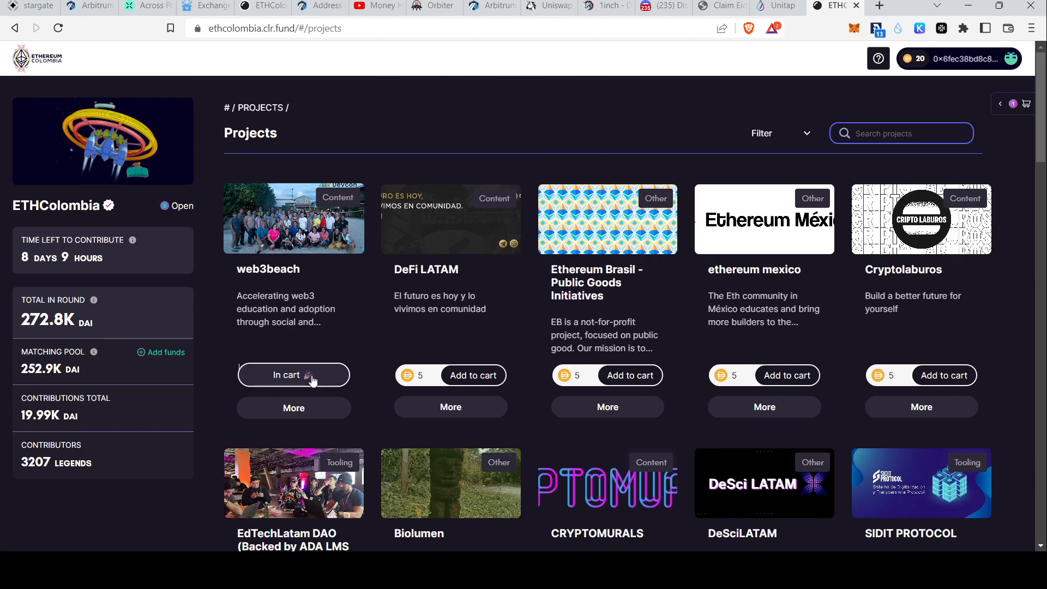
pyautogui.click(1007, 105)
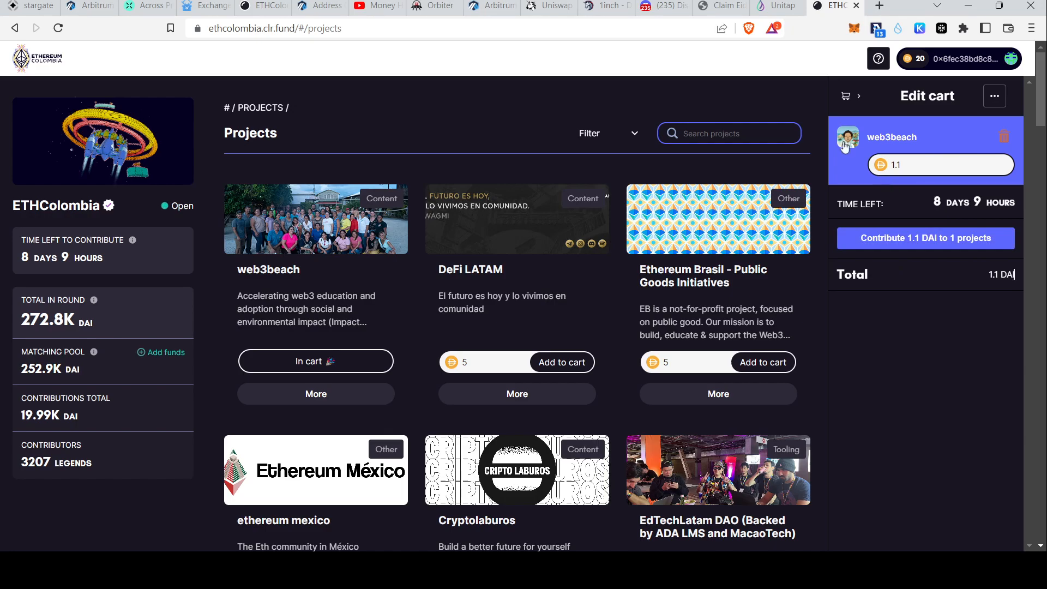
pyautogui.scroll(-5, 554, 460)
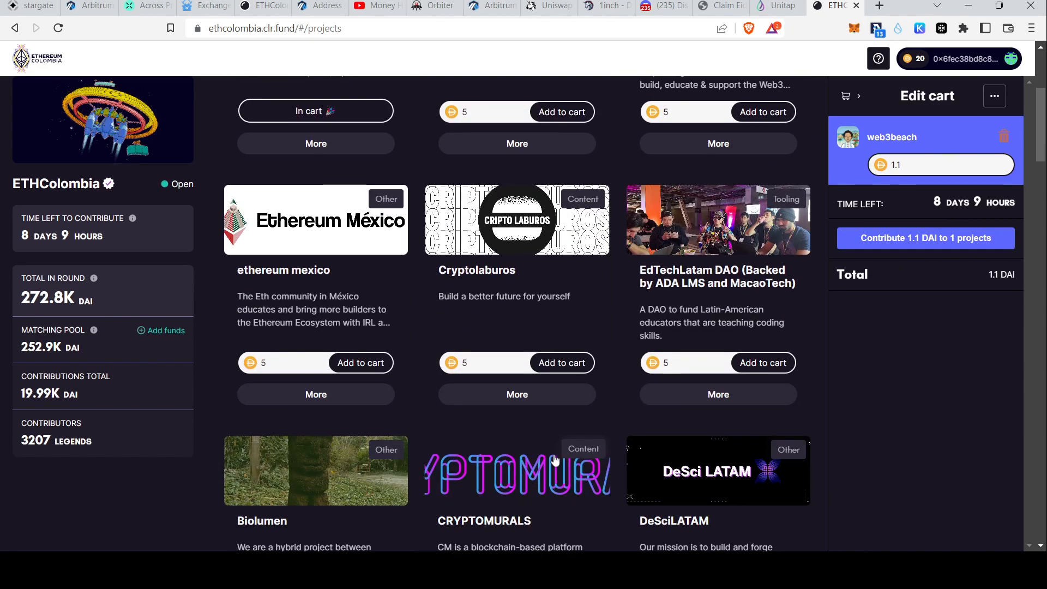
pyautogui.scroll(5, 554, 460)
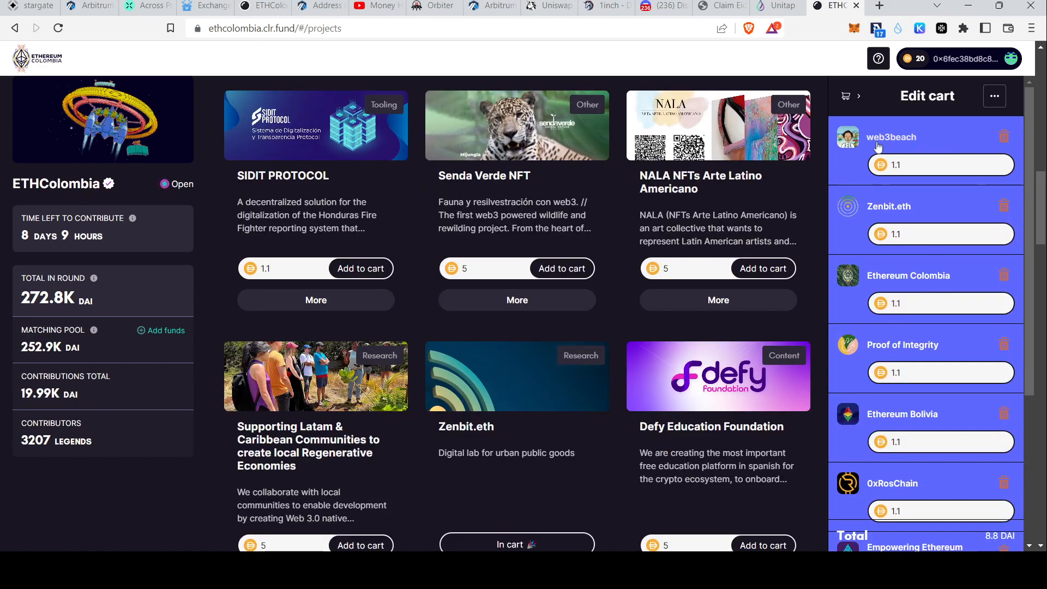
# - Examine the projects in the ETHColombia cart and the contribution amount set for each
pyautogui.scroll(-1, 902, 218)
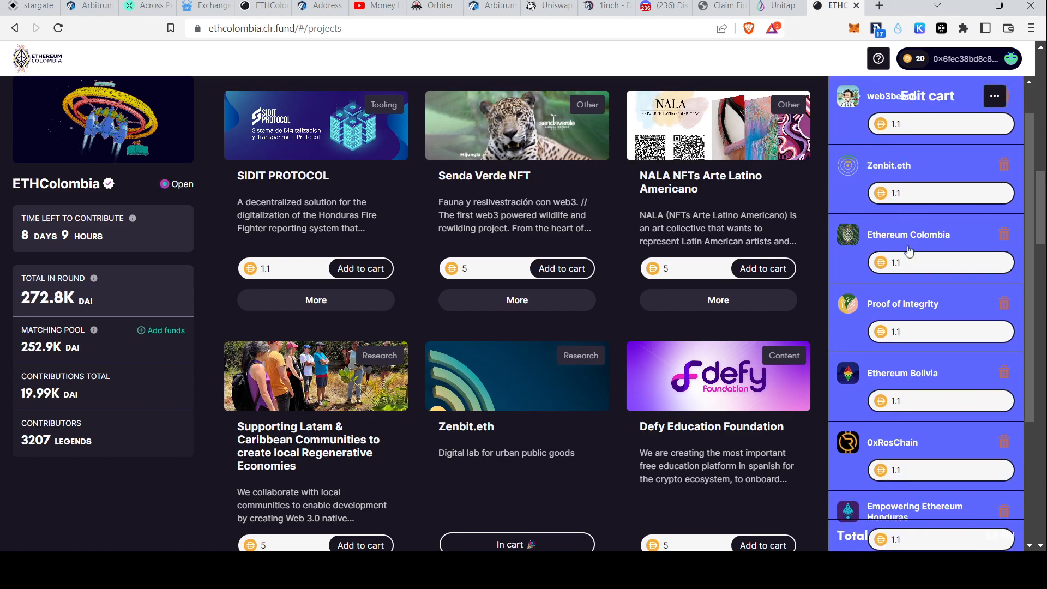
pyautogui.scroll(-2, 905, 251)
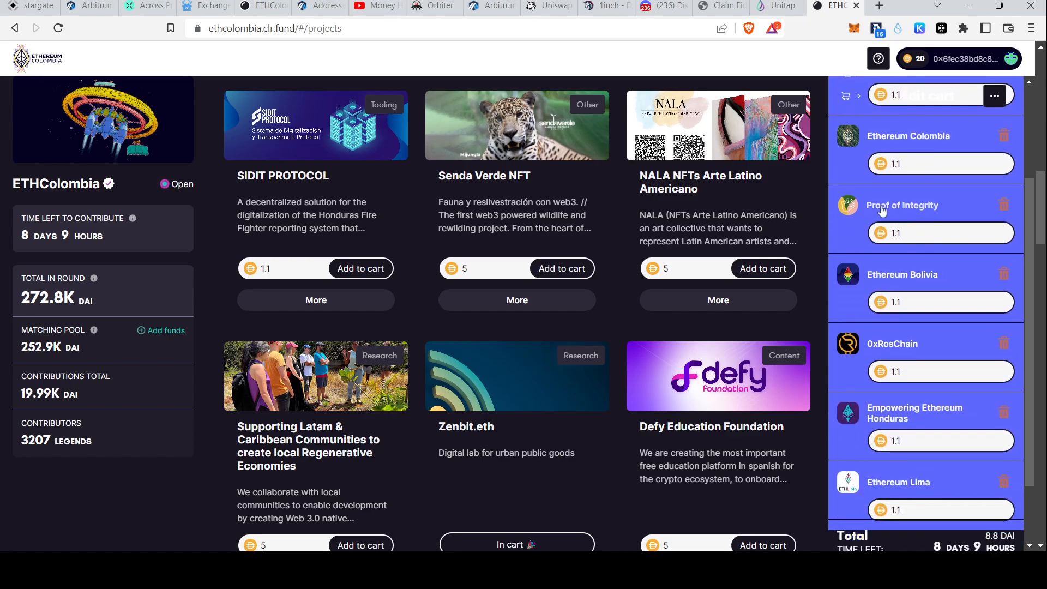
pyautogui.scroll(-1, 916, 294)
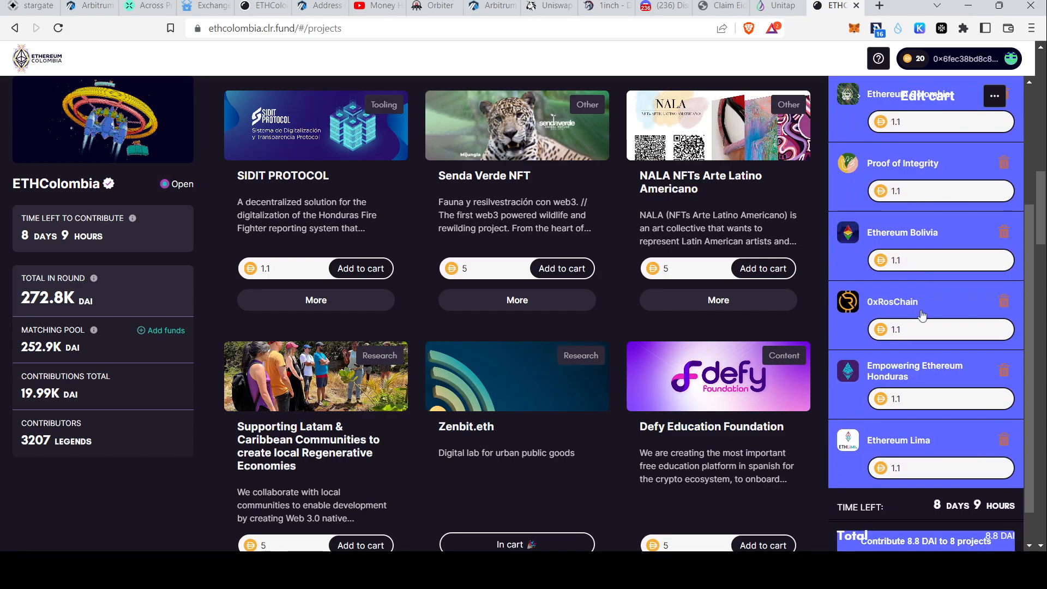
pyautogui.scroll(-1, 918, 305)
pyautogui.scroll(-1, 920, 309)
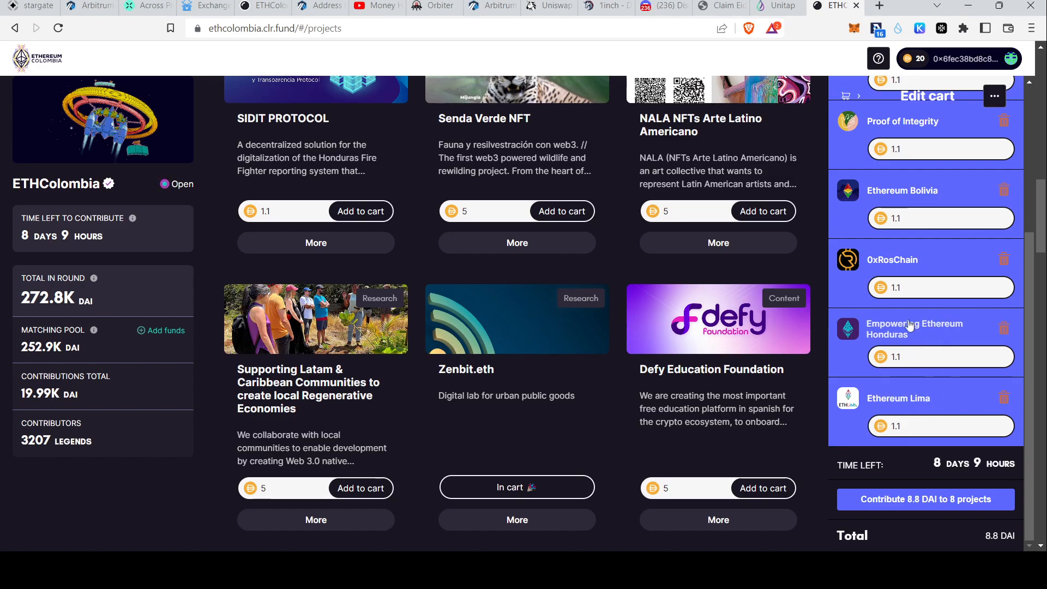
pyautogui.scroll(2, 886, 318)
pyautogui.scroll(-4, 884, 313)
pyautogui.scroll(-4, 900, 327)
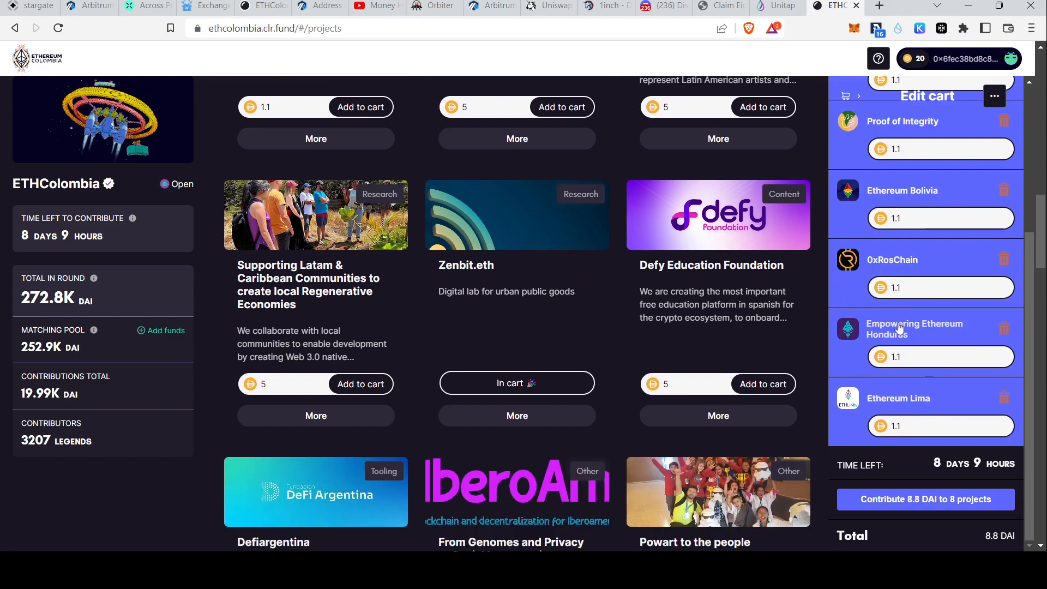
pyautogui.scroll(5, 727, 341)
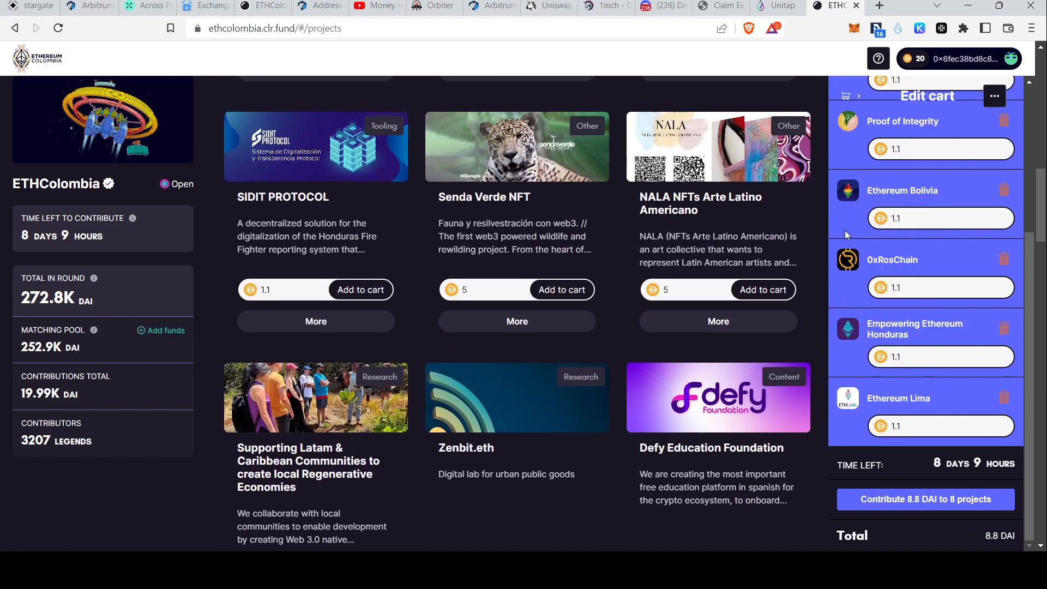
pyautogui.scroll(2, 924, 232)
pyautogui.scroll(5, 925, 235)
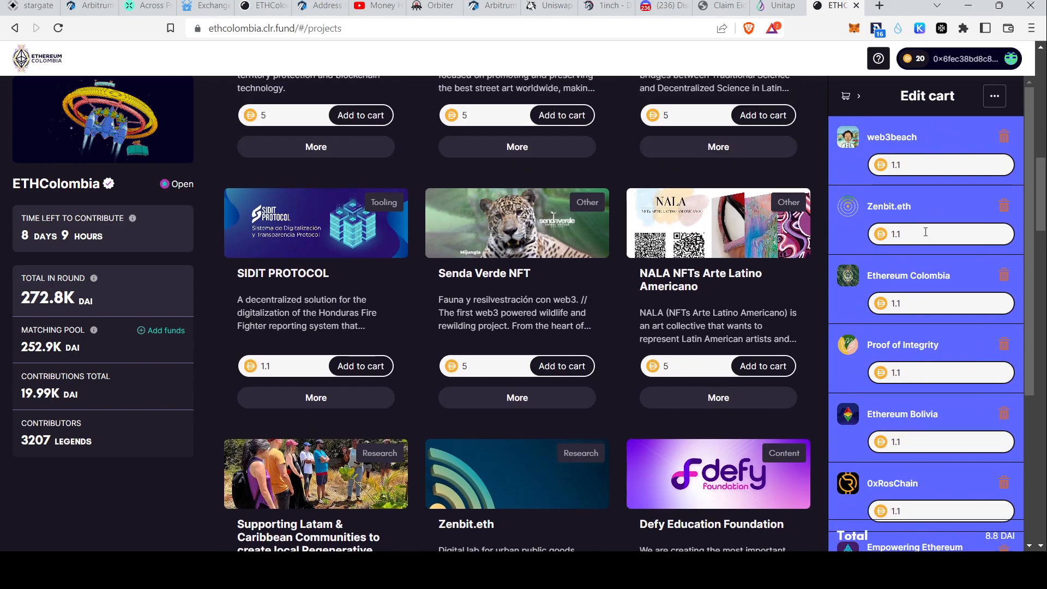
pyautogui.scroll(-2, 924, 236)
pyautogui.scroll(-3, 930, 303)
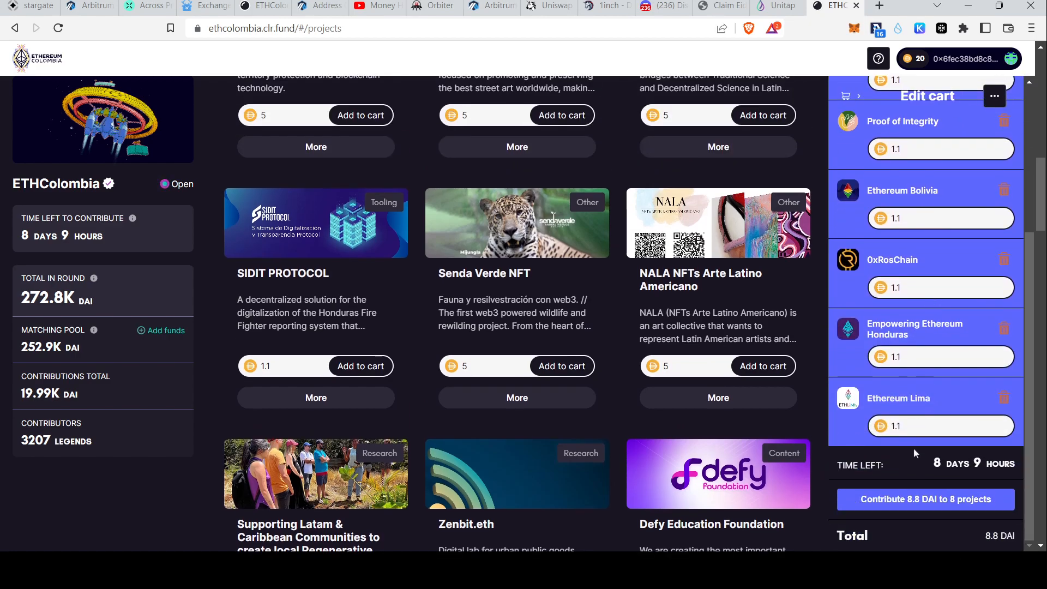
# - Contribute 8.8 DAI to the eight projects in the cart and confirm the final contribution amount
pyautogui.click(905, 496)
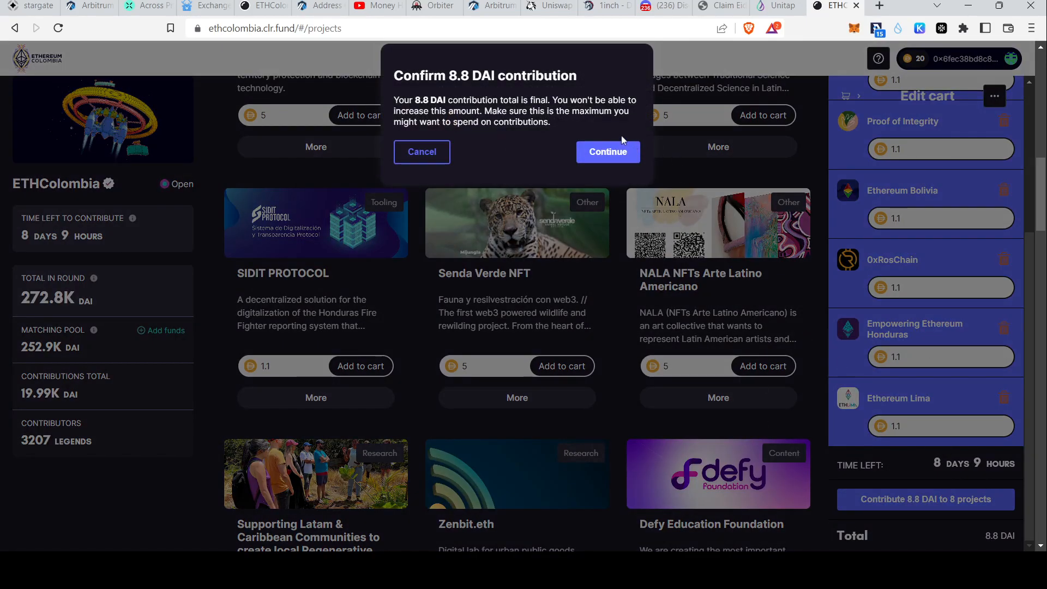
pyautogui.click(620, 154)
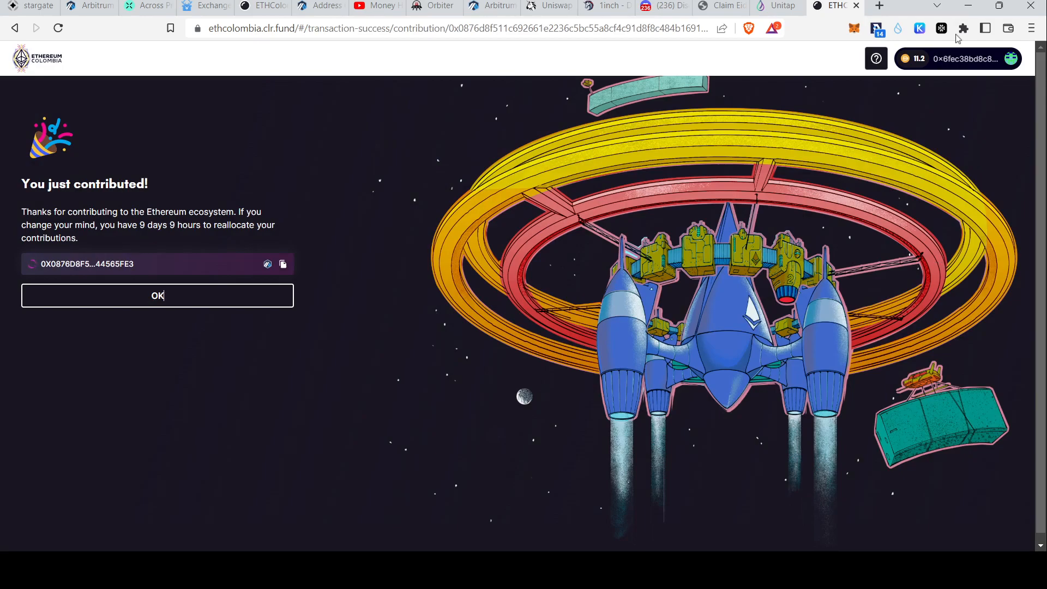
# - Check the connected wallet's BrightID status and Arbitrum balances, then close the wallet details
pyautogui.click(952, 64)
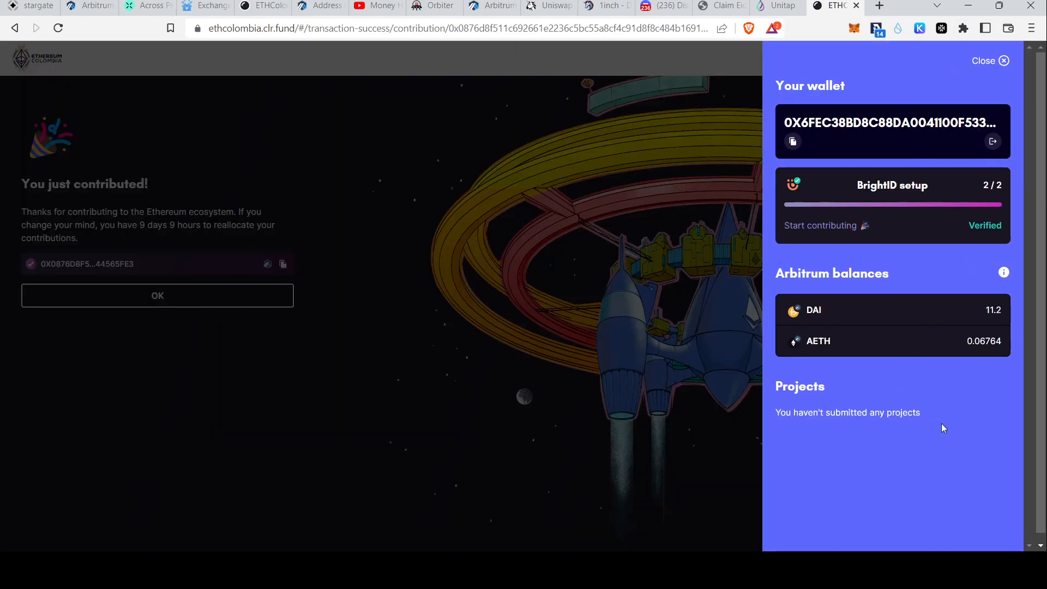
pyautogui.scroll(-1, 942, 354)
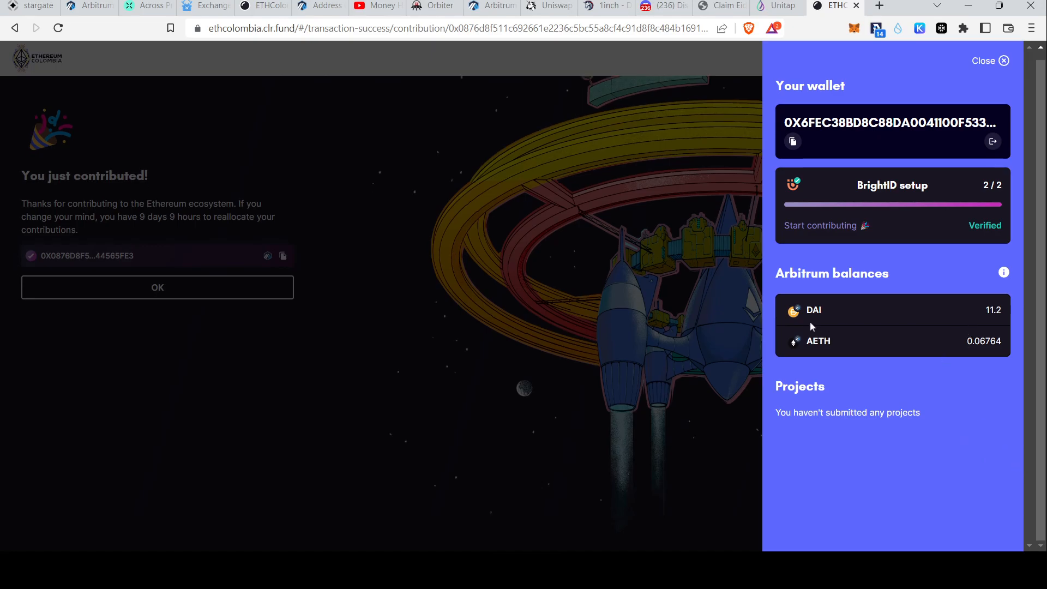
pyautogui.click(528, 335)
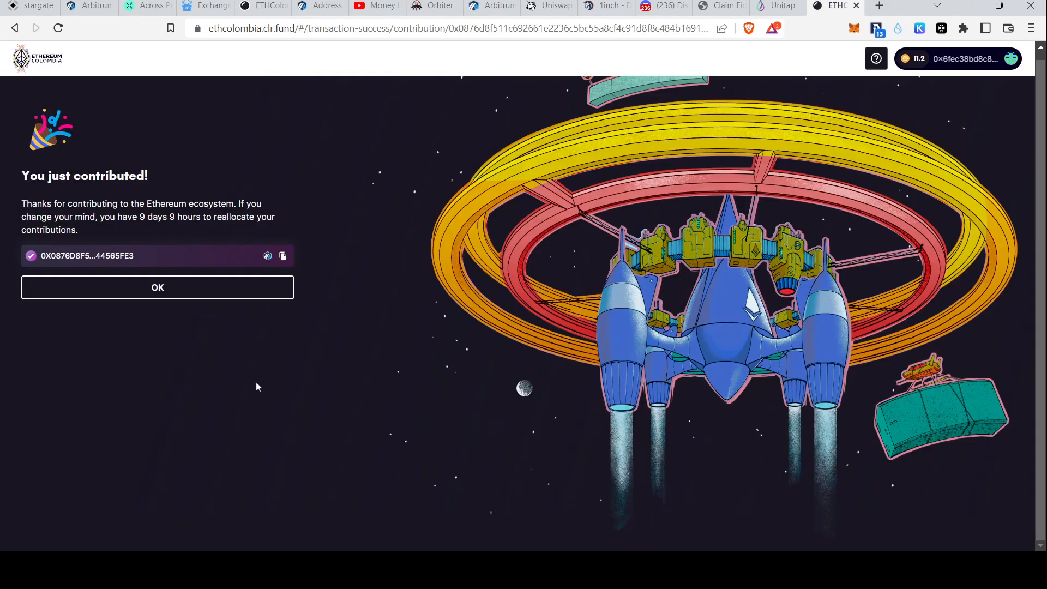
# - Read the contribution thank-you message, acknowledge it, and review the contributed projects in the cart
pyautogui.moveTo(21, 176); pyautogui.dragTo(208, 222)
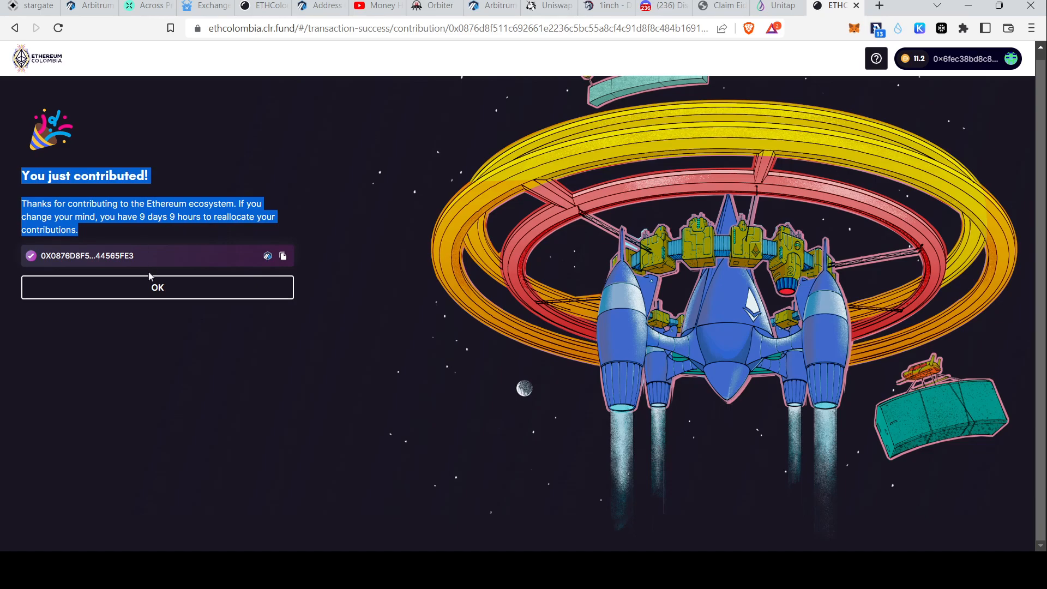
pyautogui.click(158, 288)
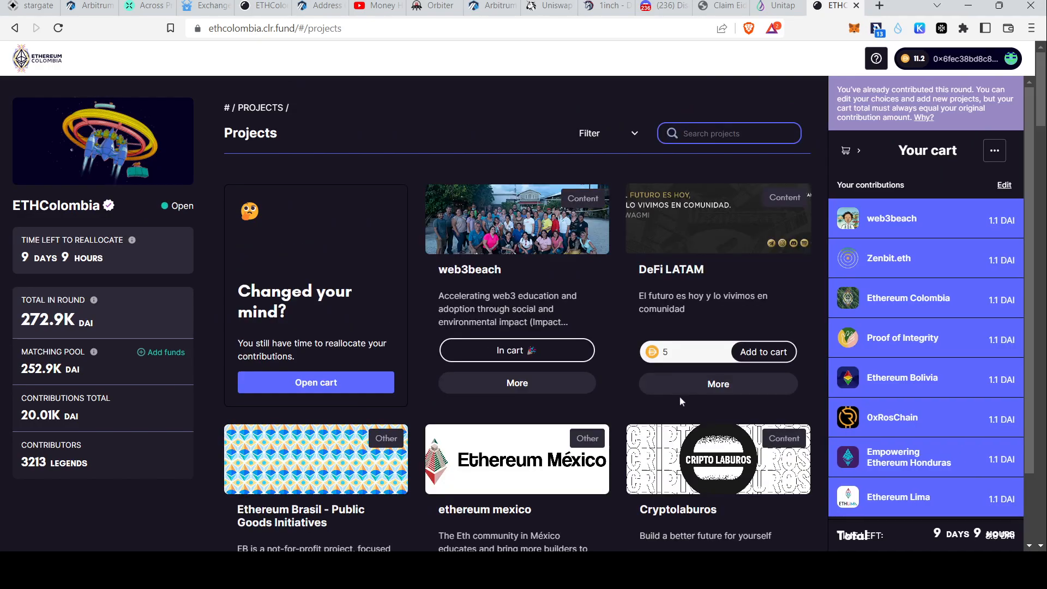
pyautogui.scroll(-2, 904, 386)
pyautogui.scroll(2, 906, 387)
pyautogui.scroll(-2, 909, 388)
pyautogui.scroll(2, 909, 389)
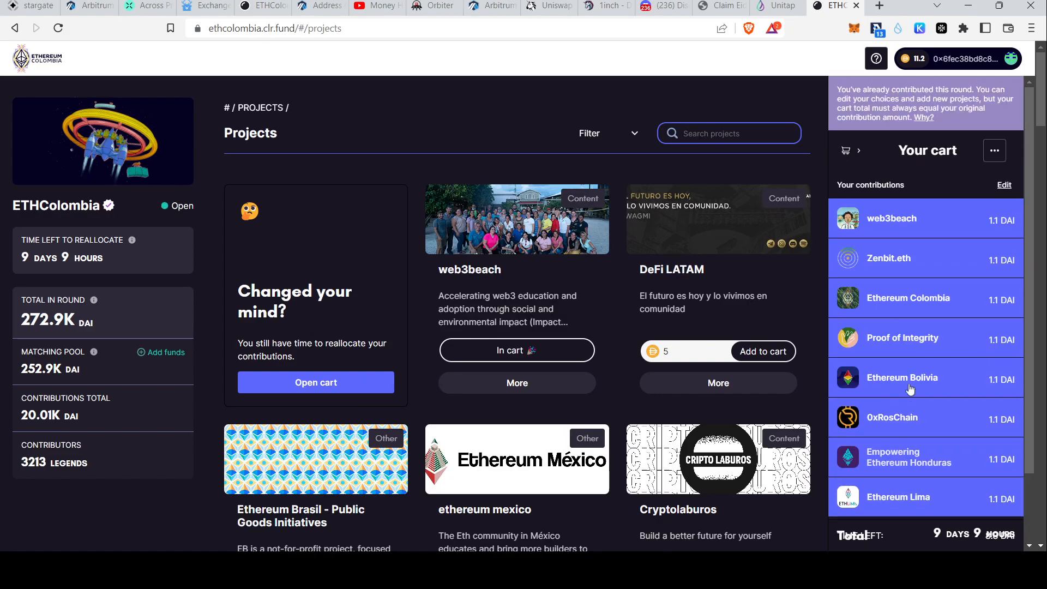
# - Switch to the Arbitrum bridge page
pyautogui.hotkey('ctrl', '2')
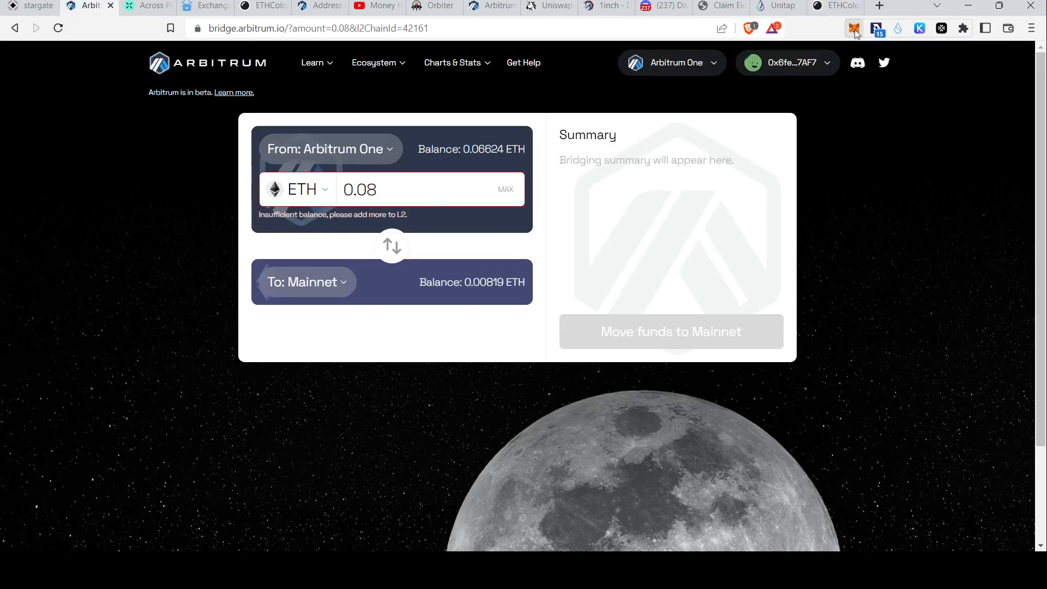